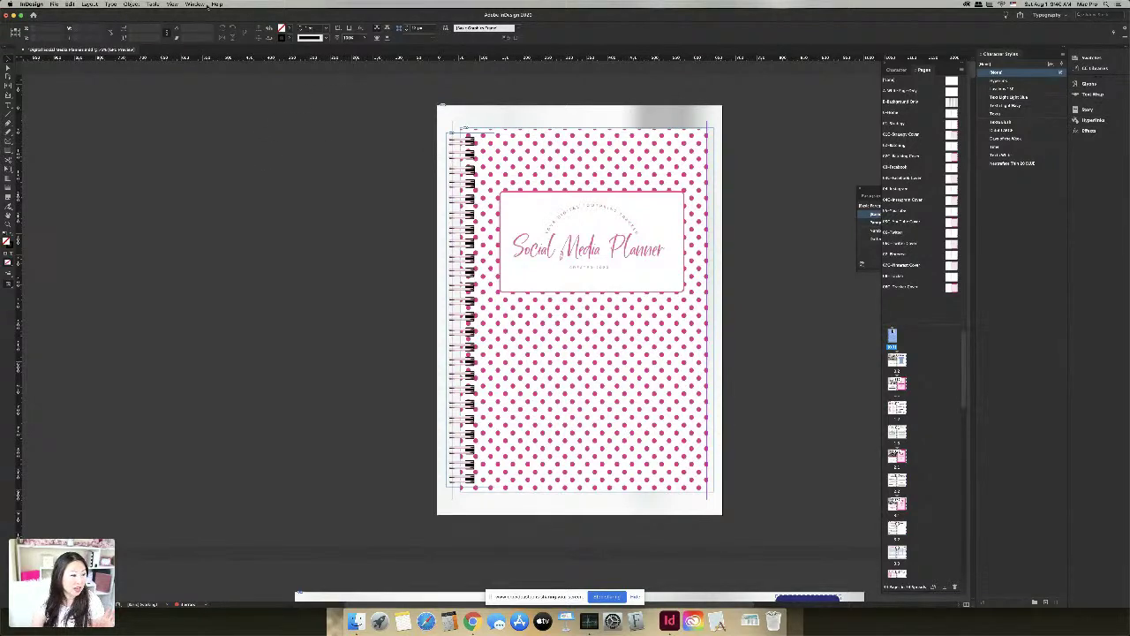
# Step: Enlarge the area for document page thumbnails by shrinking the master page list above it
pyautogui.click(194, 5)
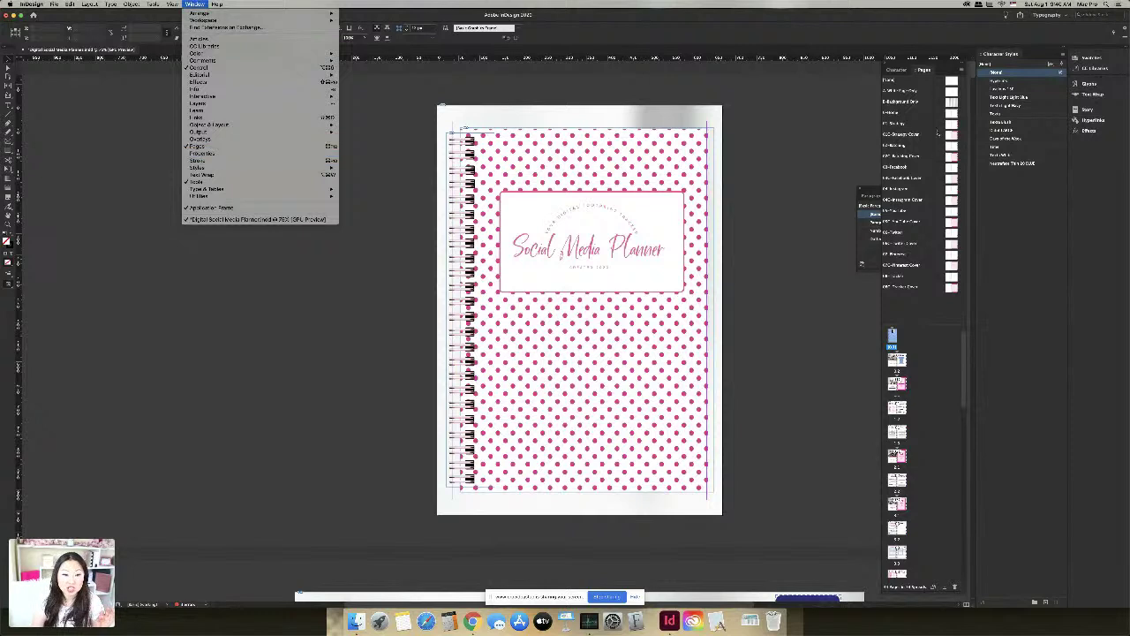
pyautogui.click(941, 66)
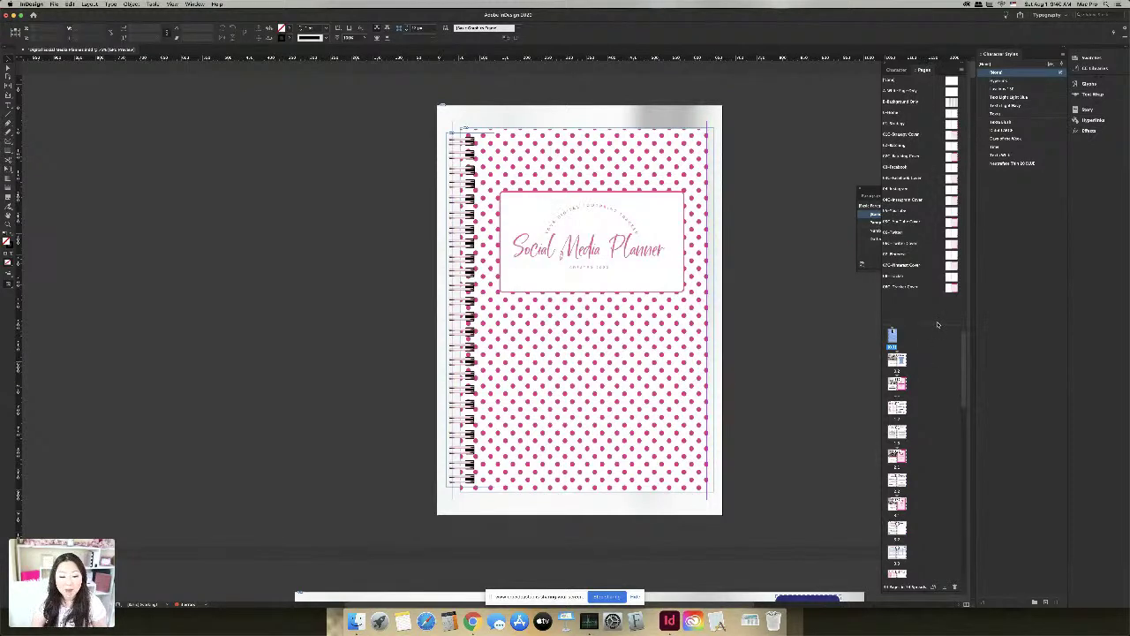
pyautogui.moveTo(934, 304); pyautogui.dragTo(933, 286)
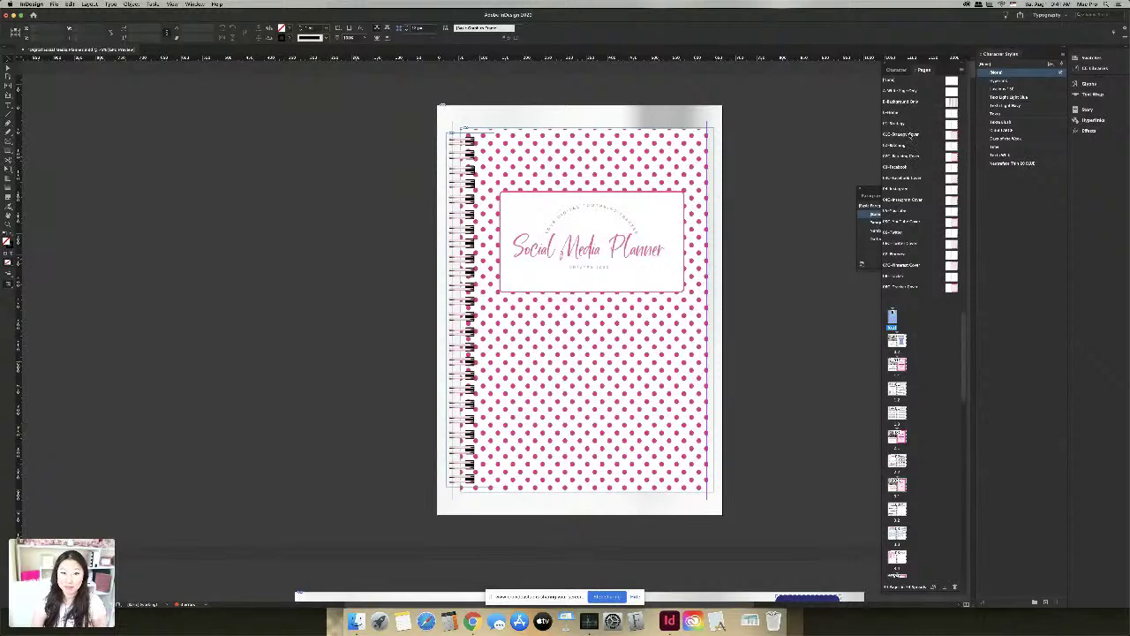
# Step: Examine the 01 Your Digital Strategy spread and the 01C-Strategy Cover master it is based on
pyautogui.doubleClick(896, 362)
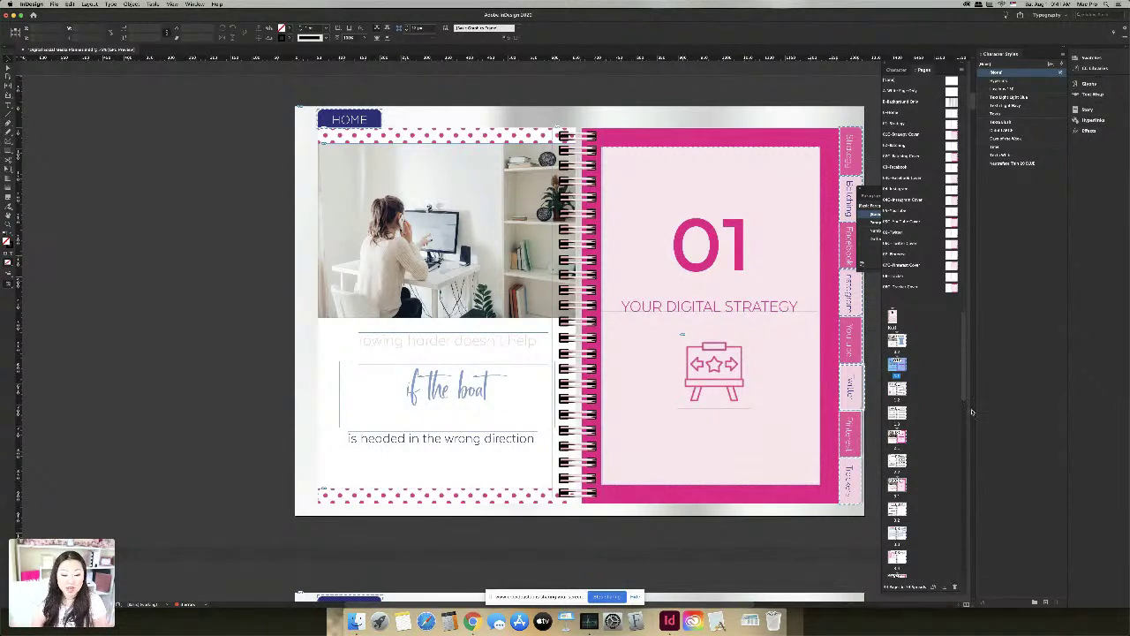
pyautogui.rightClick(902, 369)
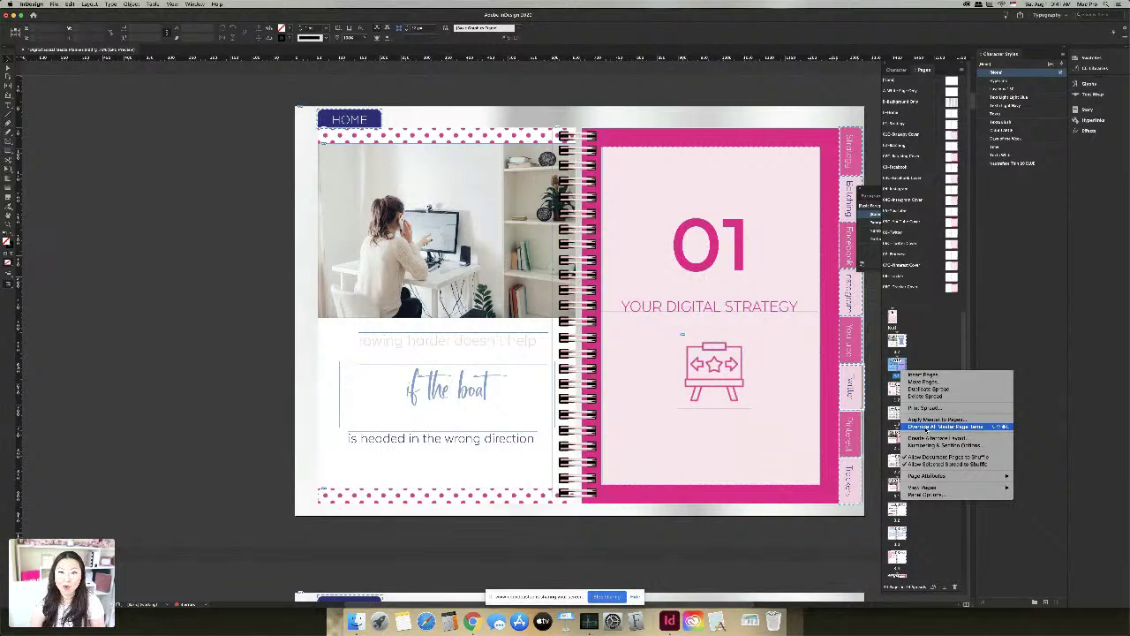
pyautogui.click(935, 350)
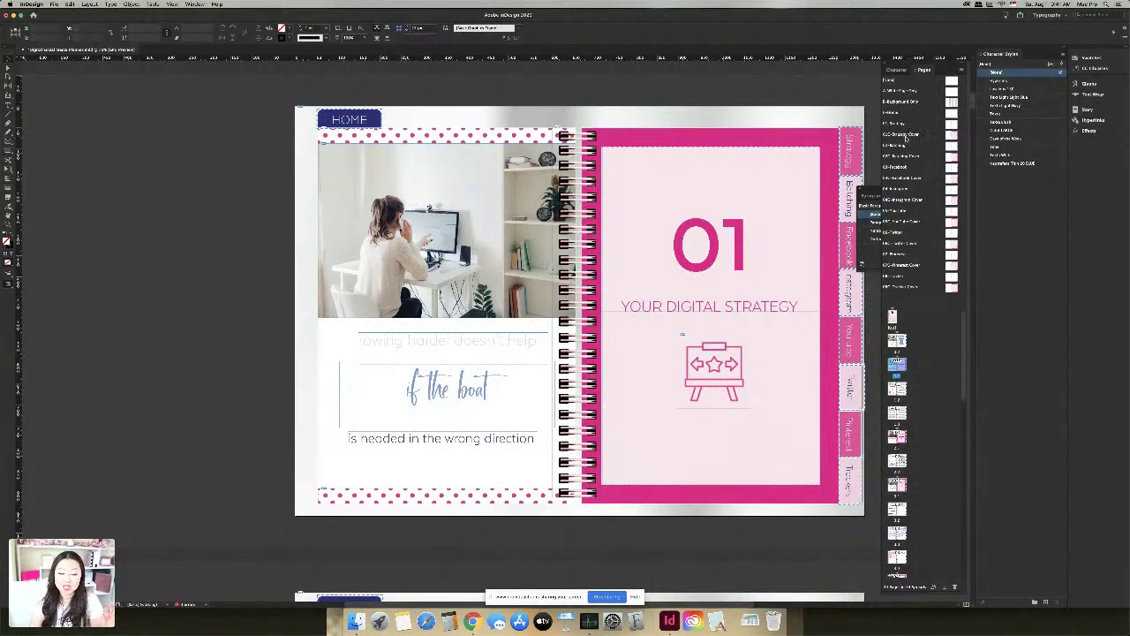
pyautogui.doubleClick(905, 137)
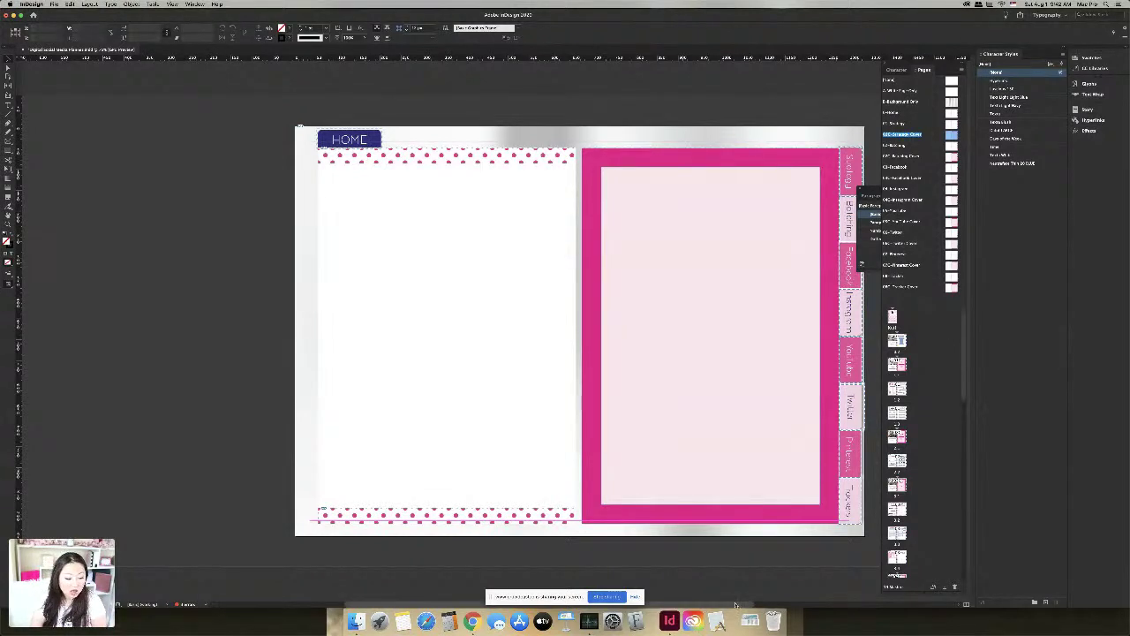
pyautogui.hscroll(3, 548, 371)
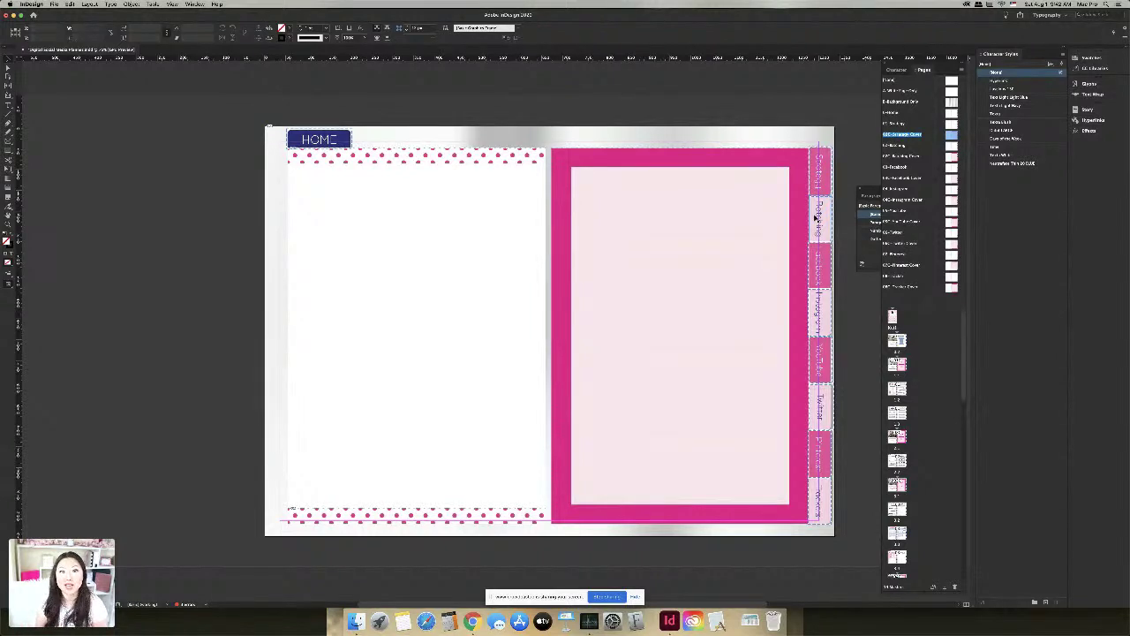
# Step: View the planner's front cover, the Table of Contents spread and the 01 Your Digital Strategy spread
pyautogui.doubleClick(891, 316)
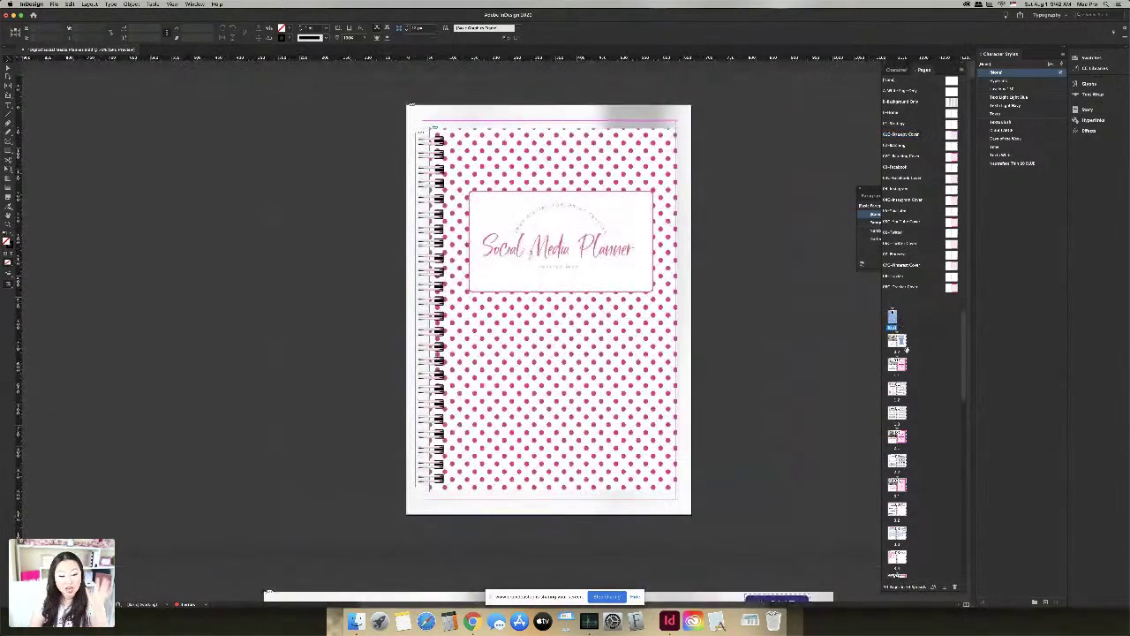
pyautogui.doubleClick(897, 346)
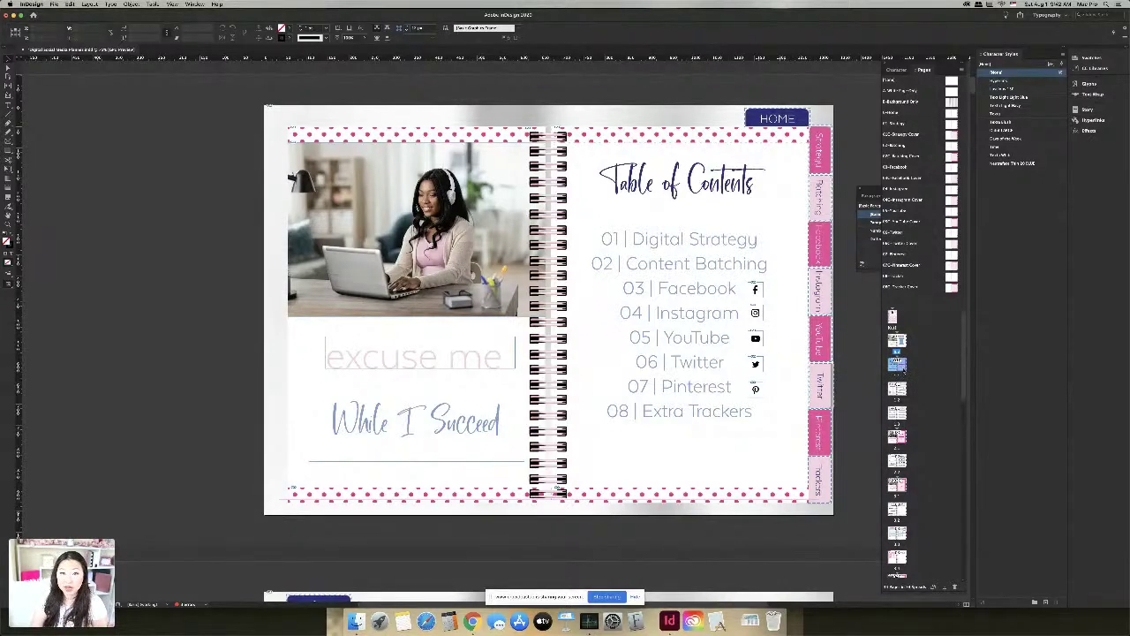
pyautogui.doubleClick(897, 388)
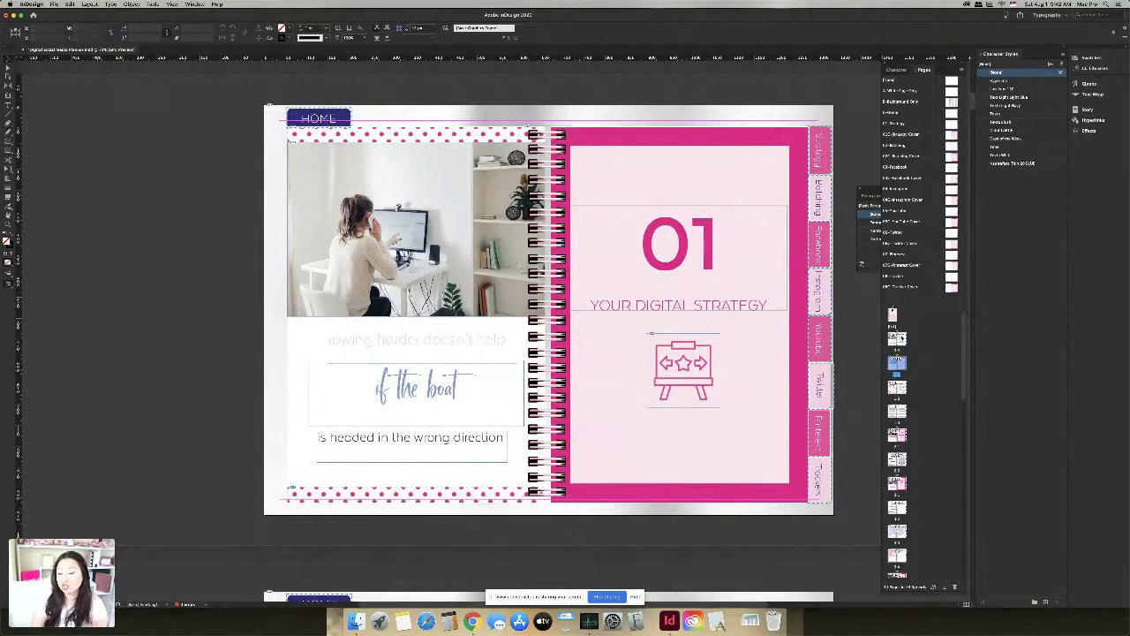
pyautogui.scroll(-1, 898, 357)
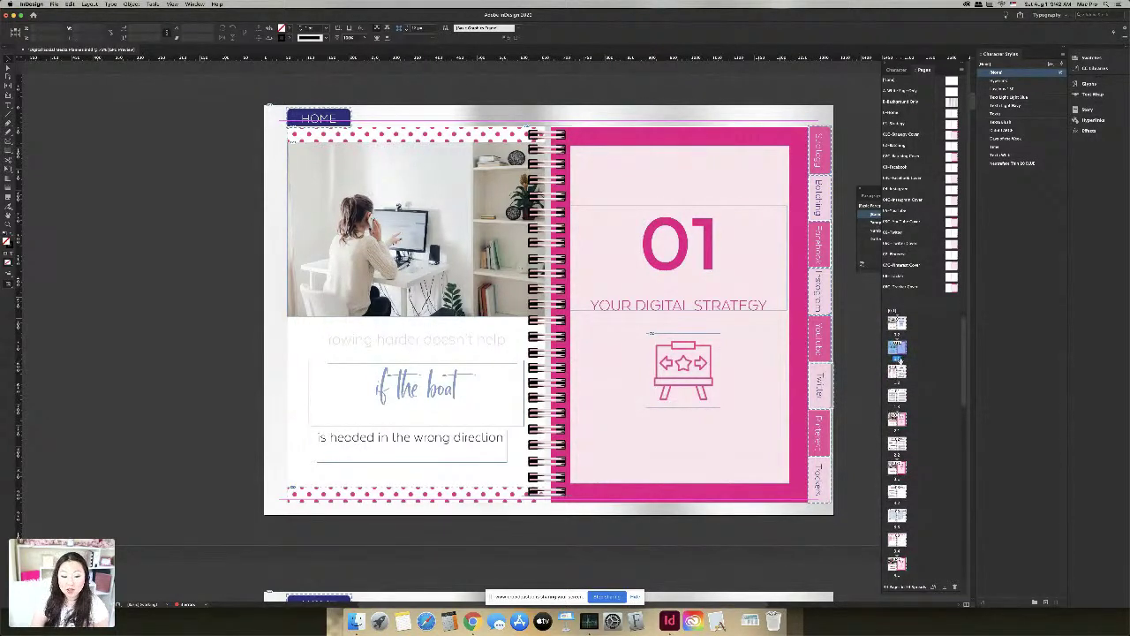
pyautogui.scroll(-1, 898, 357)
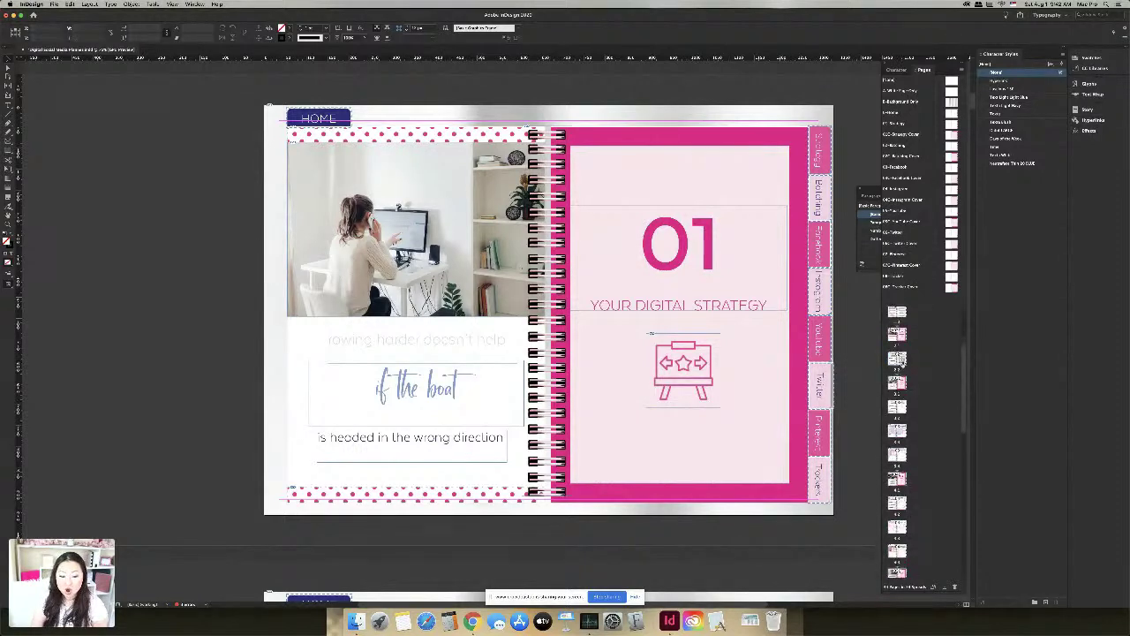
# Step: Examine the side tabs on the Brainstorm Ideas / Content Calendar spread and the Schedule Your Posts spread
pyautogui.doubleClick(898, 358)
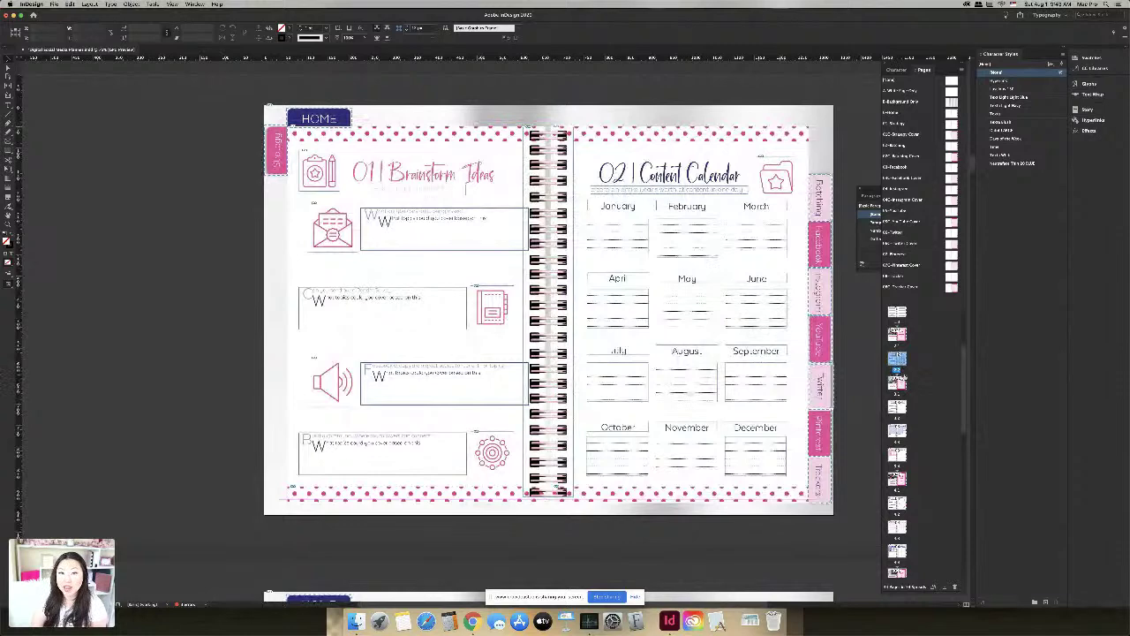
pyautogui.scroll(-1, 899, 370)
pyautogui.scroll(-2, 899, 370)
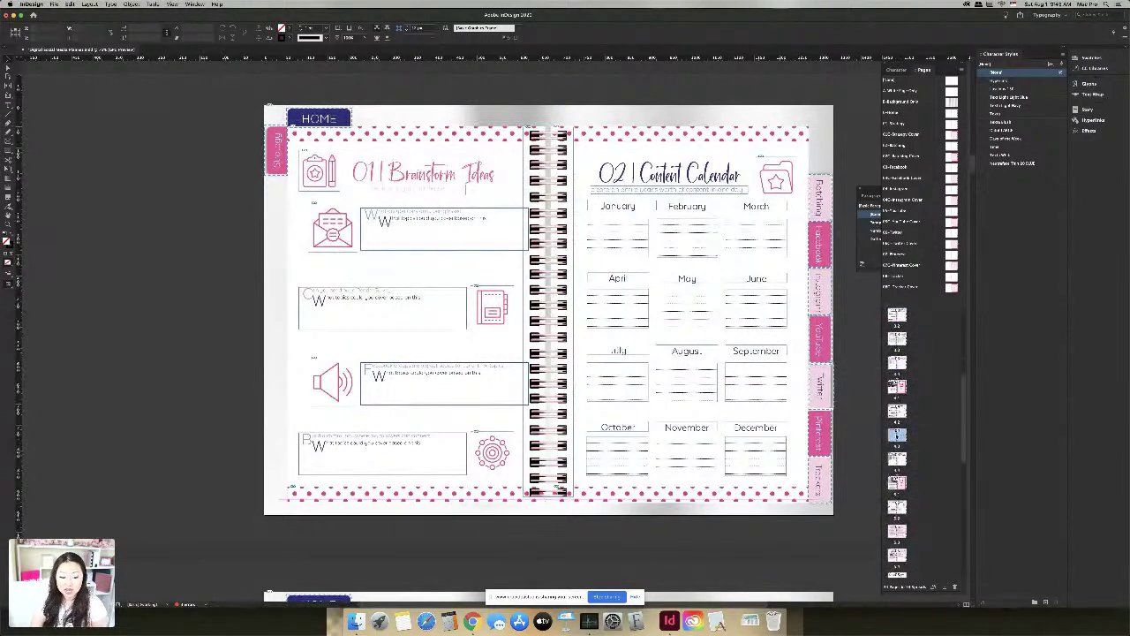
pyautogui.doubleClick(897, 437)
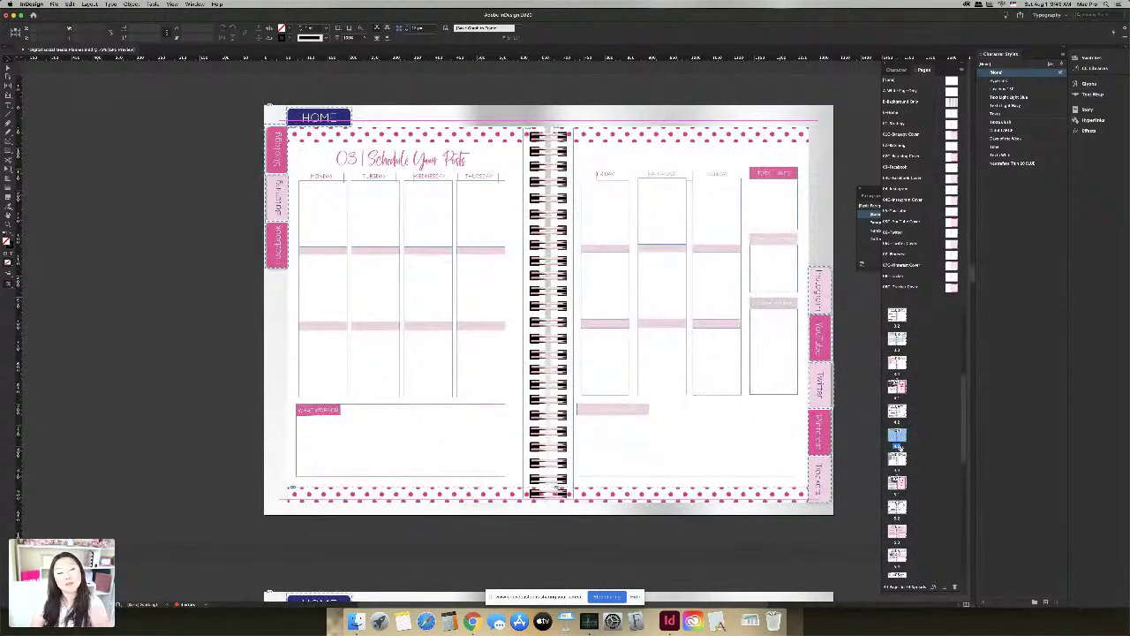
pyautogui.scroll(3, 908, 410)
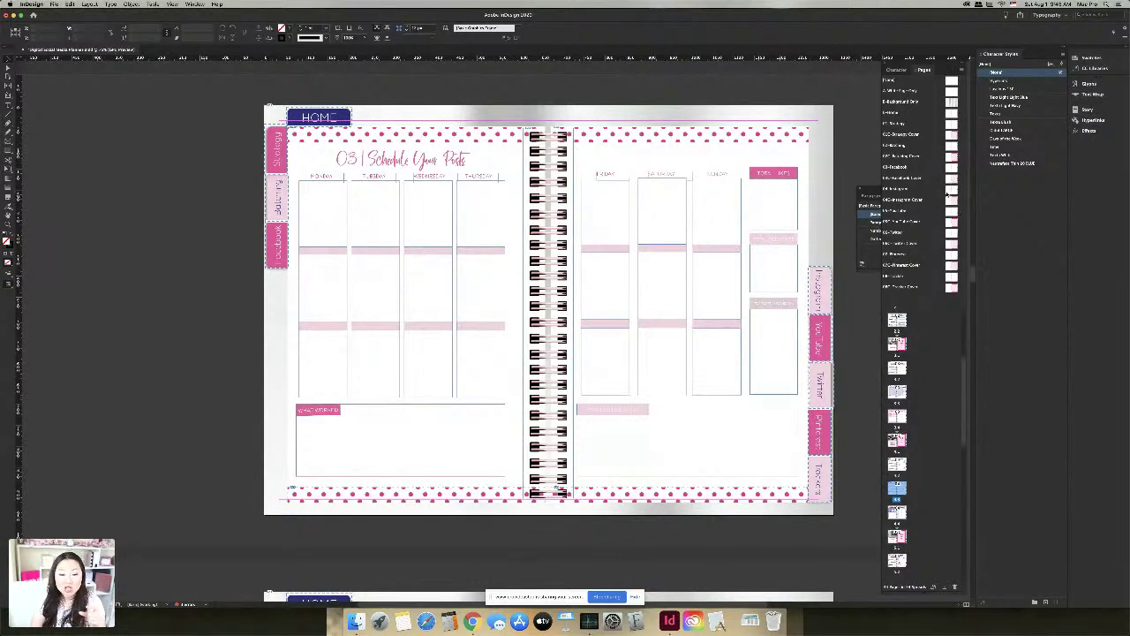
# Step: Compare the 04-Instagram and 04C-Instagram Cover masters with the finished 04 Instagram section cover spread
pyautogui.doubleClick(908, 188)
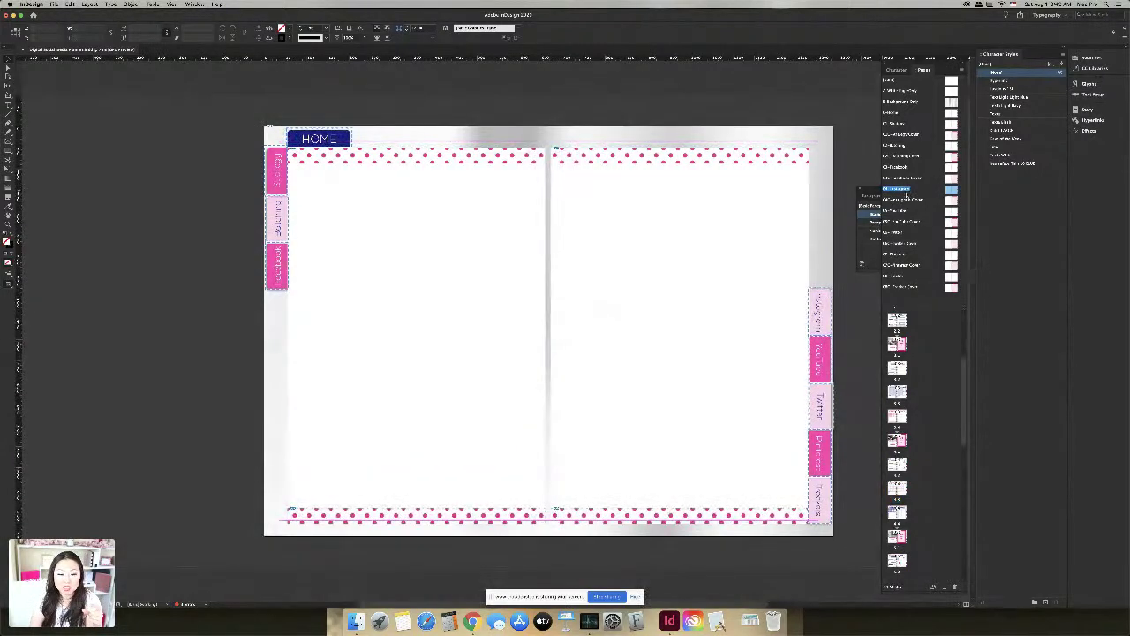
pyautogui.doubleClick(919, 201)
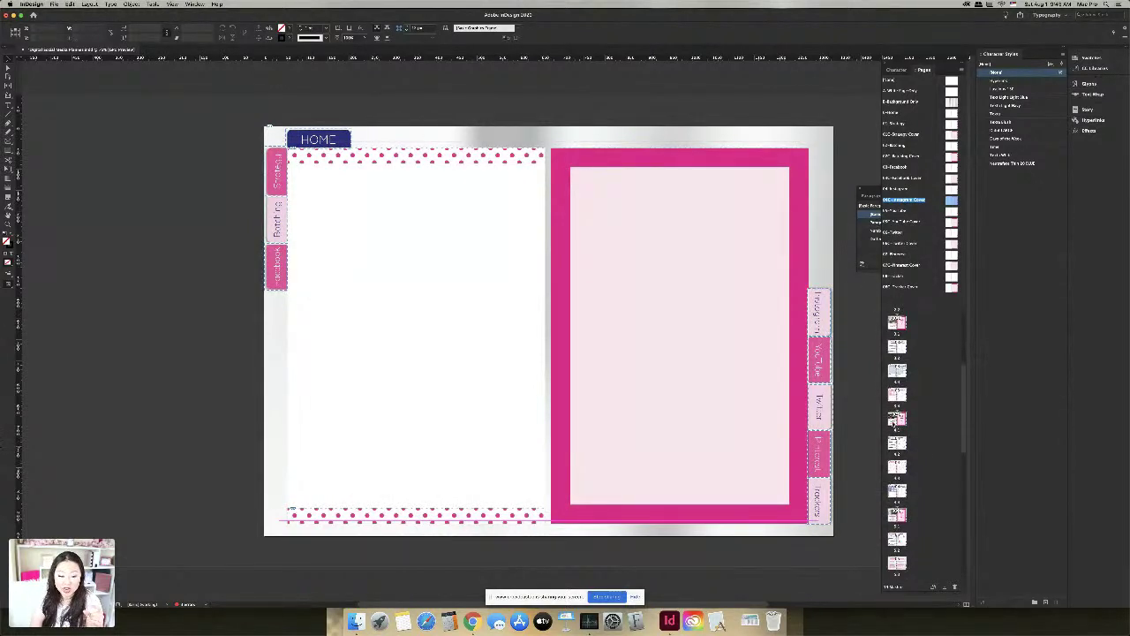
pyautogui.doubleClick(895, 422)
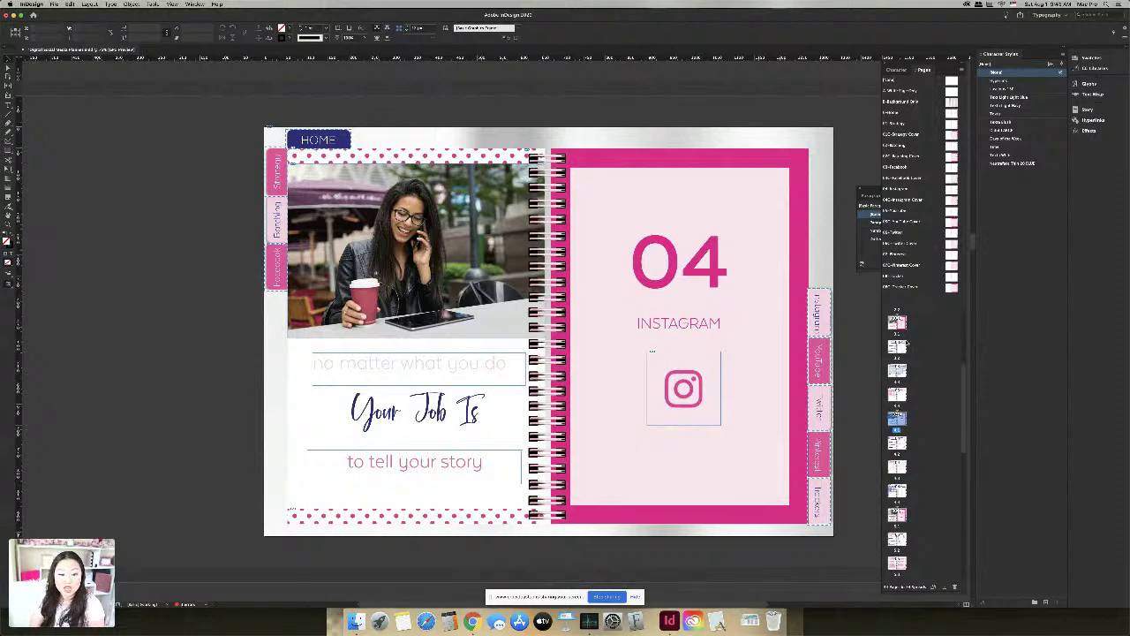
# Step: Look through the Instagram section's spreads up to the 05 YouTube section cover
pyautogui.scroll(-2, 817, 433)
pyautogui.doubleClick(897, 438)
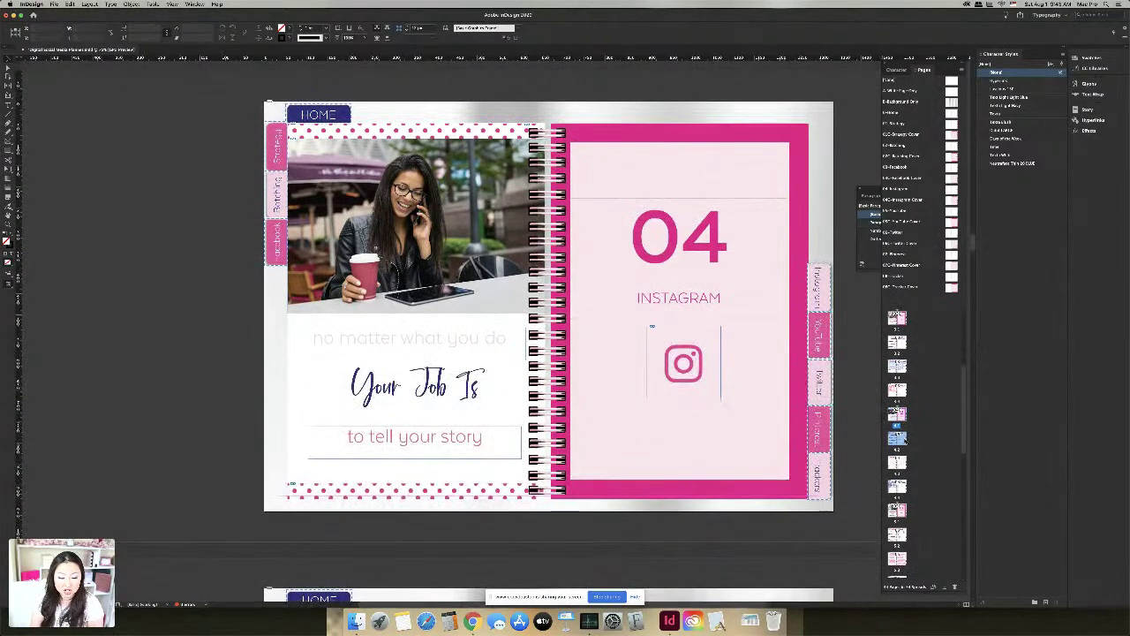
pyautogui.doubleClick(897, 462)
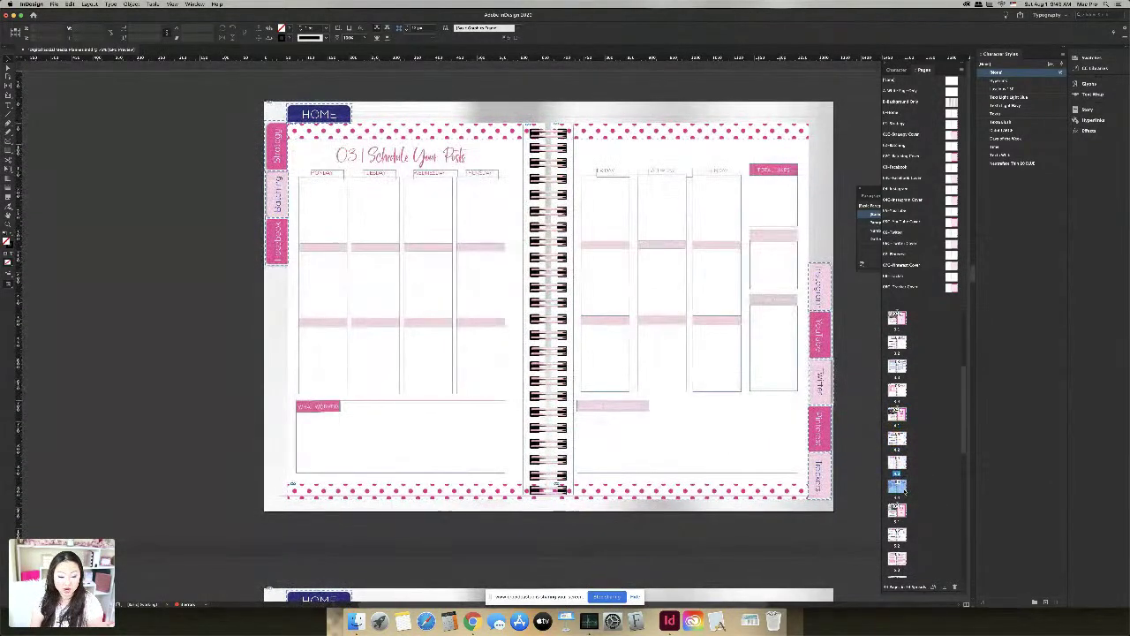
pyautogui.doubleClick(897, 485)
pyautogui.doubleClick(901, 511)
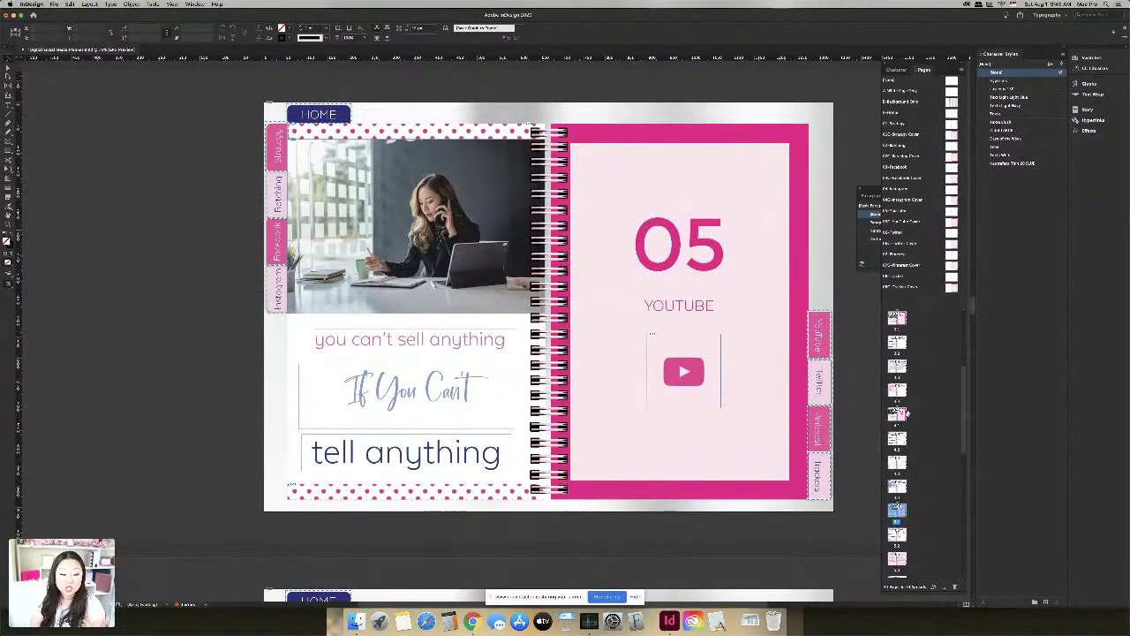
pyautogui.scroll(3, 919, 351)
pyautogui.scroll(-3, 919, 351)
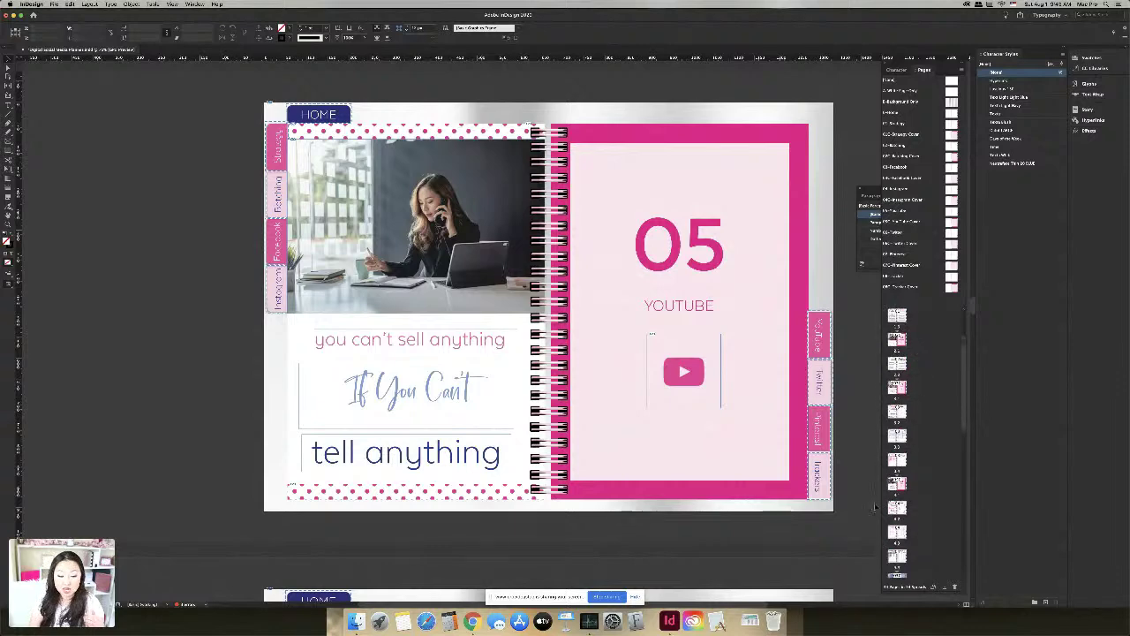
pyautogui.scroll(-3, 902, 492)
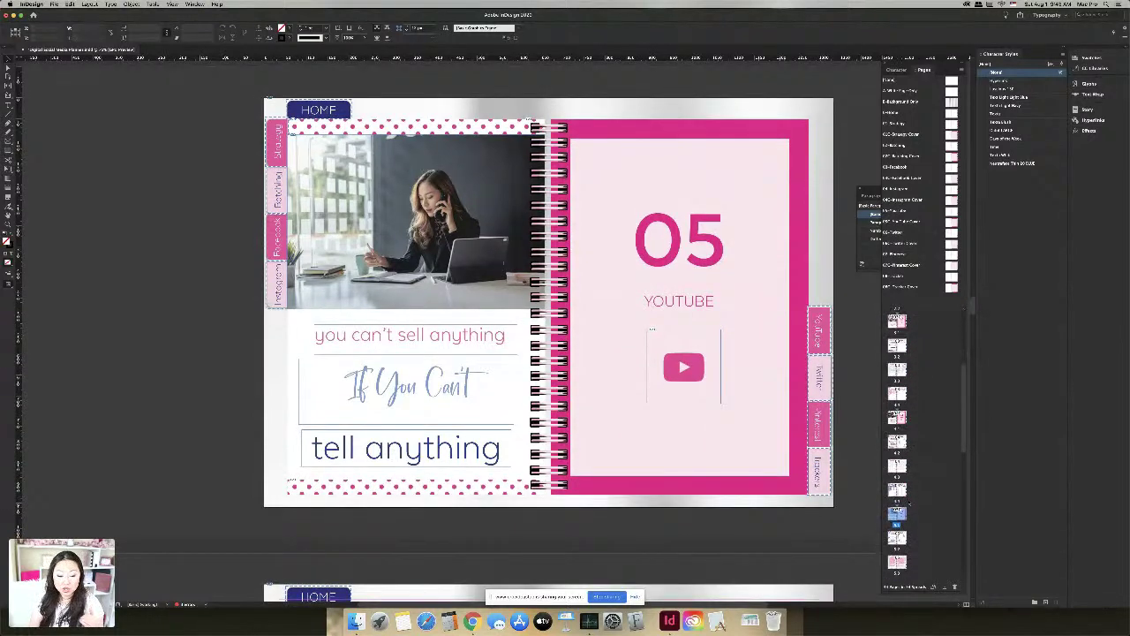
# Step: Insert new pages after page 4.4, the Instagram Ads spread, based on the 04-Instagram master
pyautogui.click(905, 492)
pyautogui.doubleClick(897, 491)
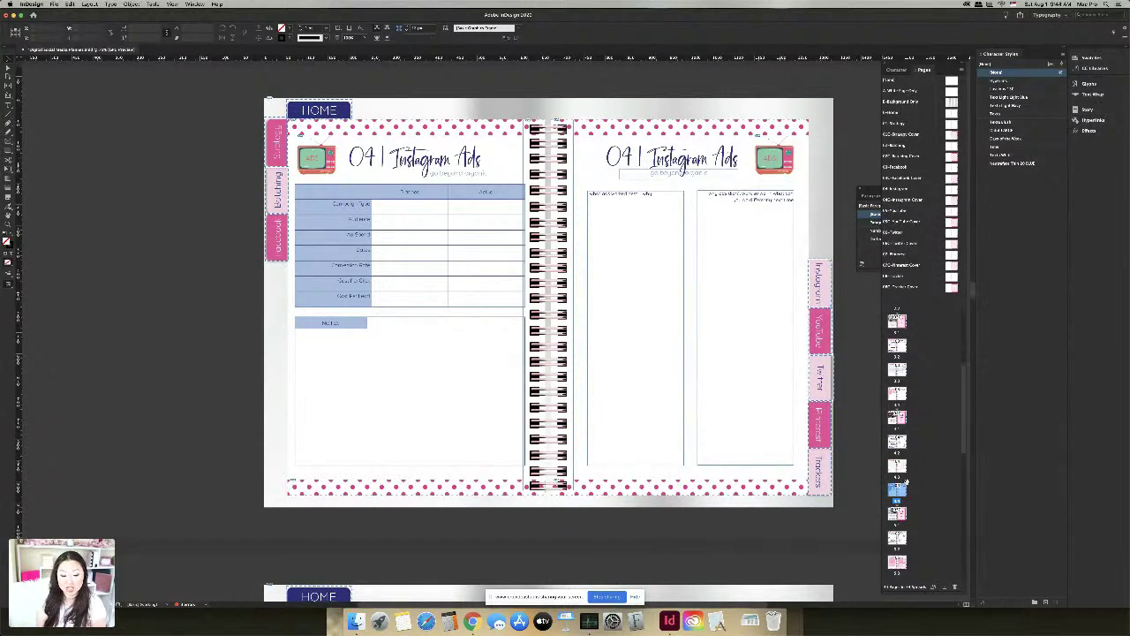
pyautogui.rightClick(903, 492)
pyautogui.press('Escape')
pyautogui.scroll(-1, 909, 490)
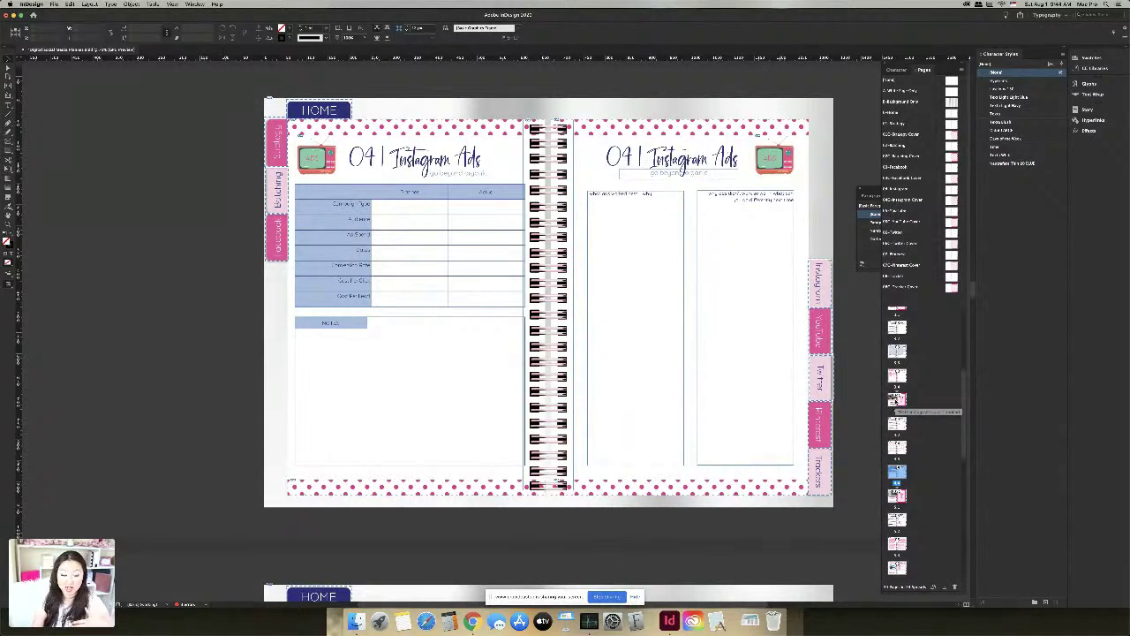
pyautogui.rightClick(901, 472)
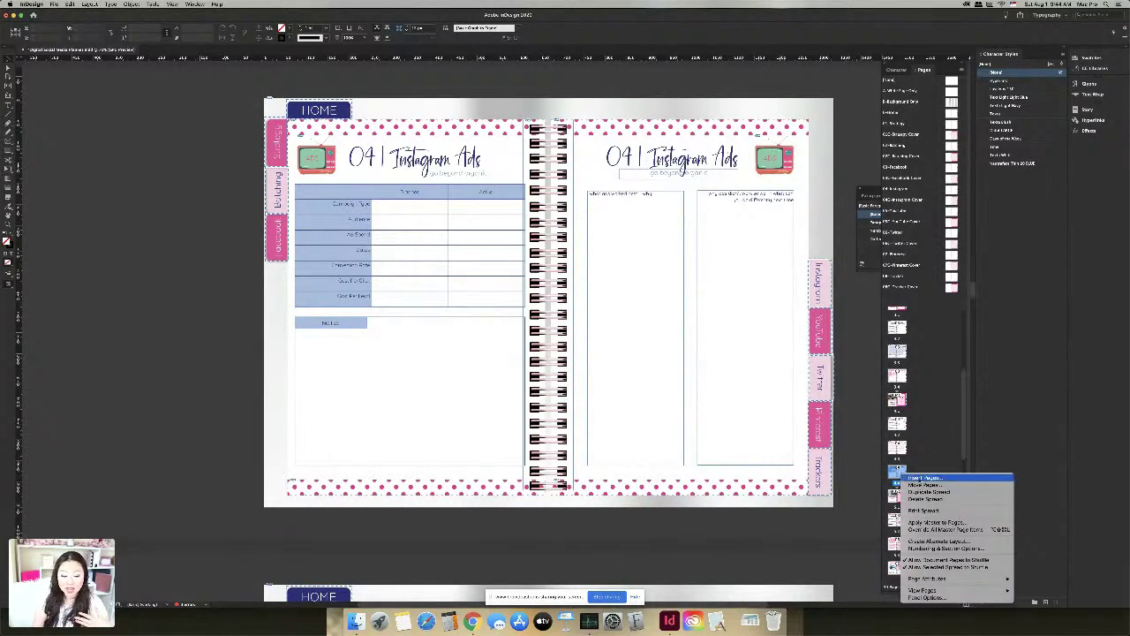
pyautogui.click(920, 479)
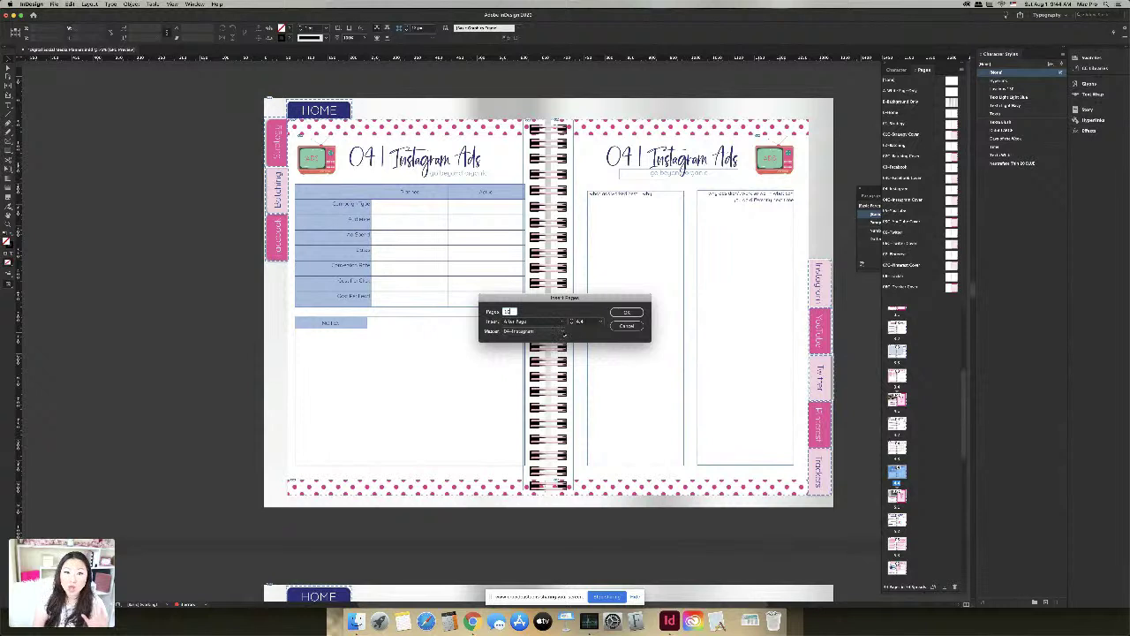
pyautogui.click(563, 332)
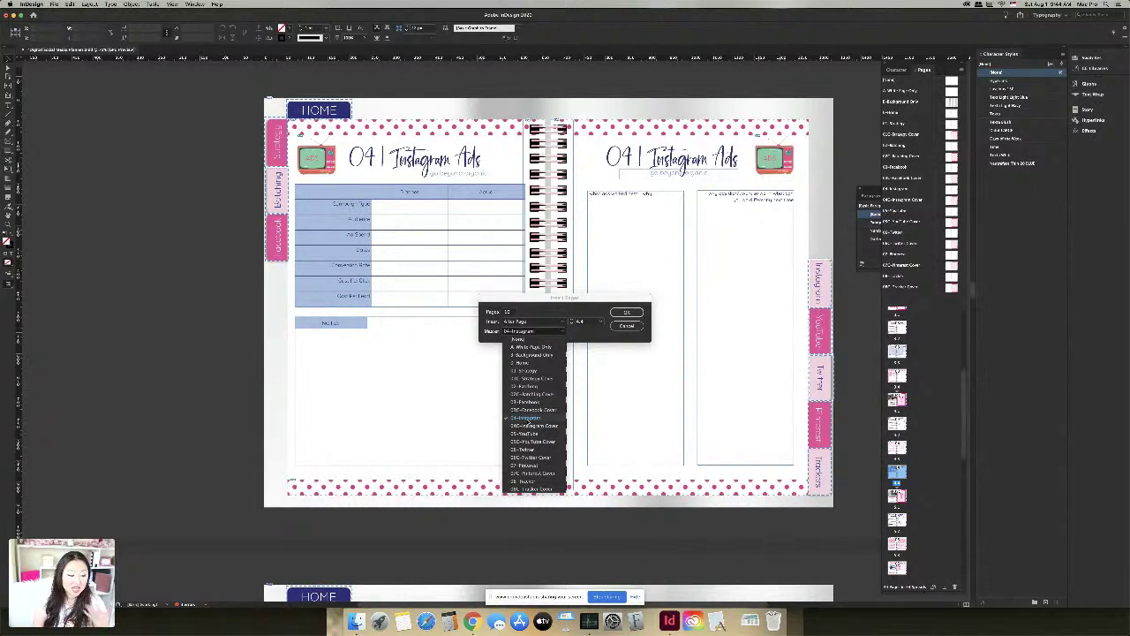
pyautogui.click(530, 418)
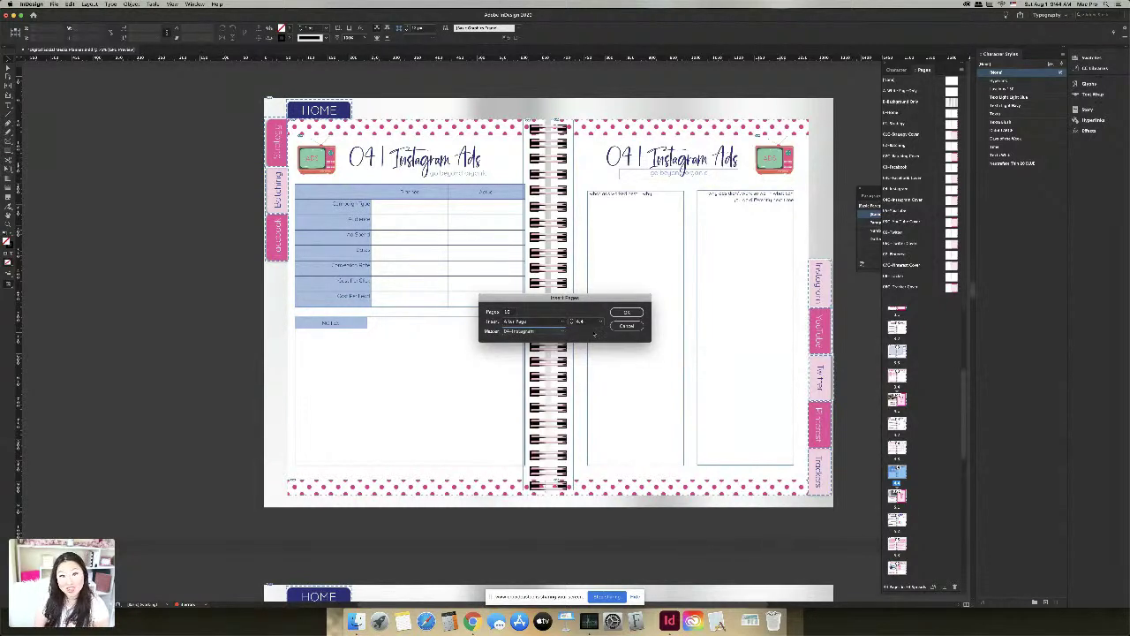
pyautogui.click(629, 313)
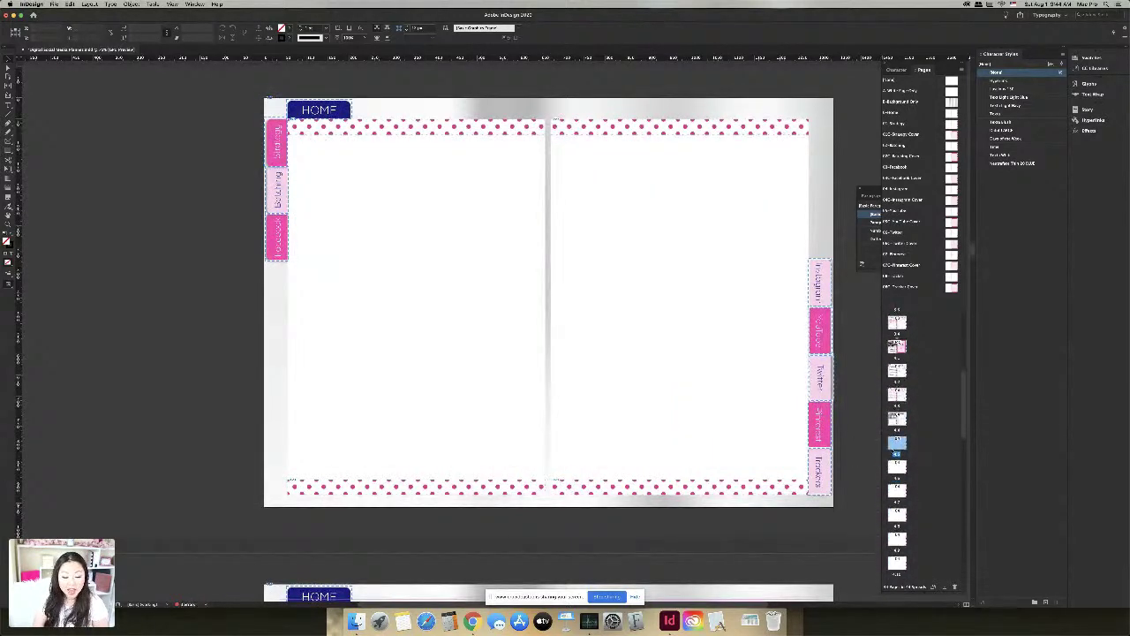
# Step: Check the background and side tabs on the newly inserted Instagram pages 4.5 through 4.8
pyautogui.doubleClick(897, 426)
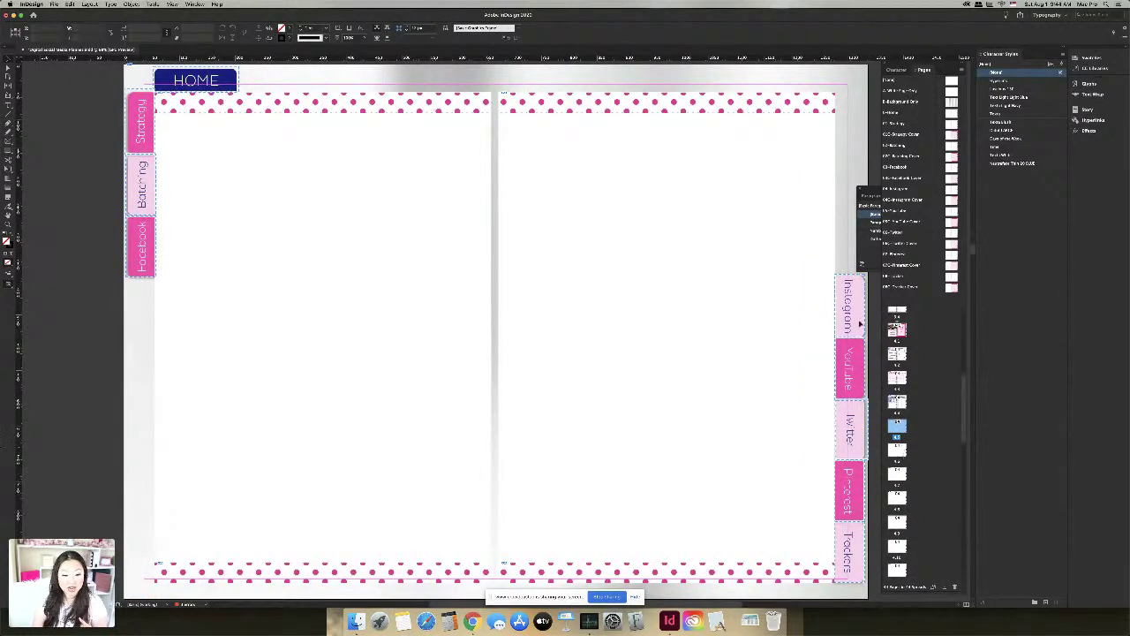
pyautogui.doubleClick(898, 450)
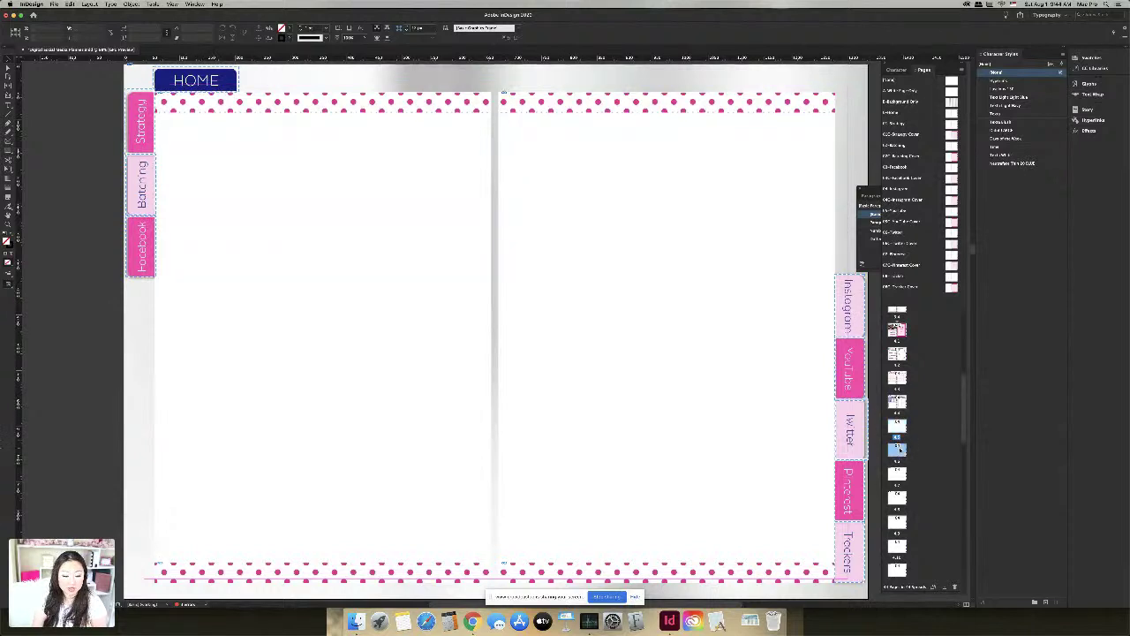
pyautogui.doubleClick(899, 475)
pyautogui.doubleClick(898, 499)
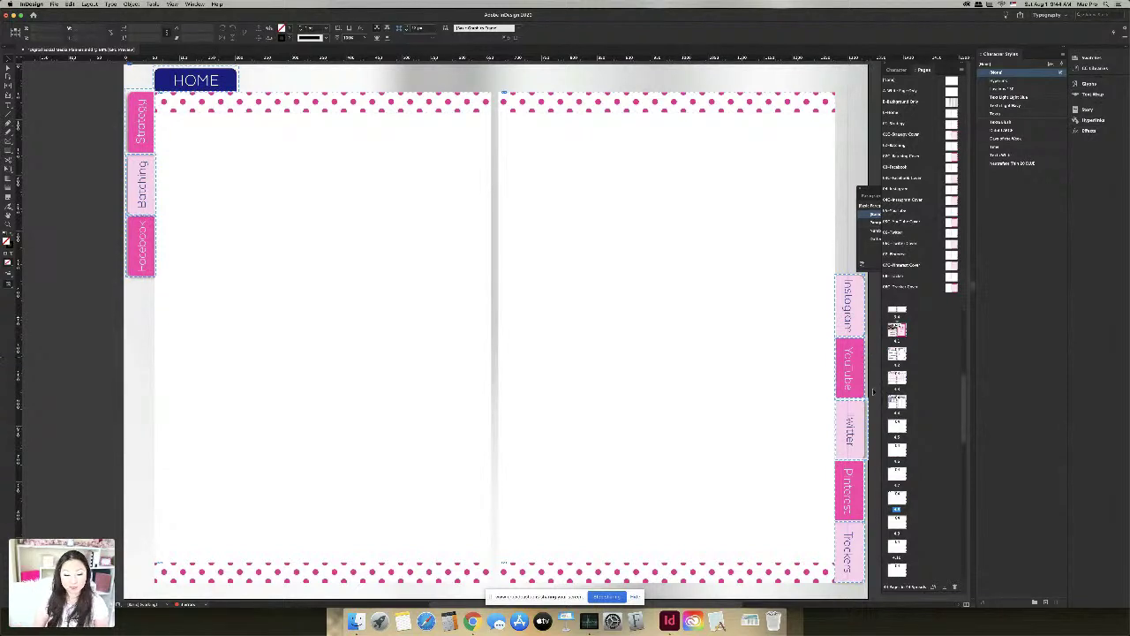
# Step: Check the blank Instagram pages up to 4.14 and the 05 YouTube section cover that follows them
pyautogui.scroll(-1, 897, 397)
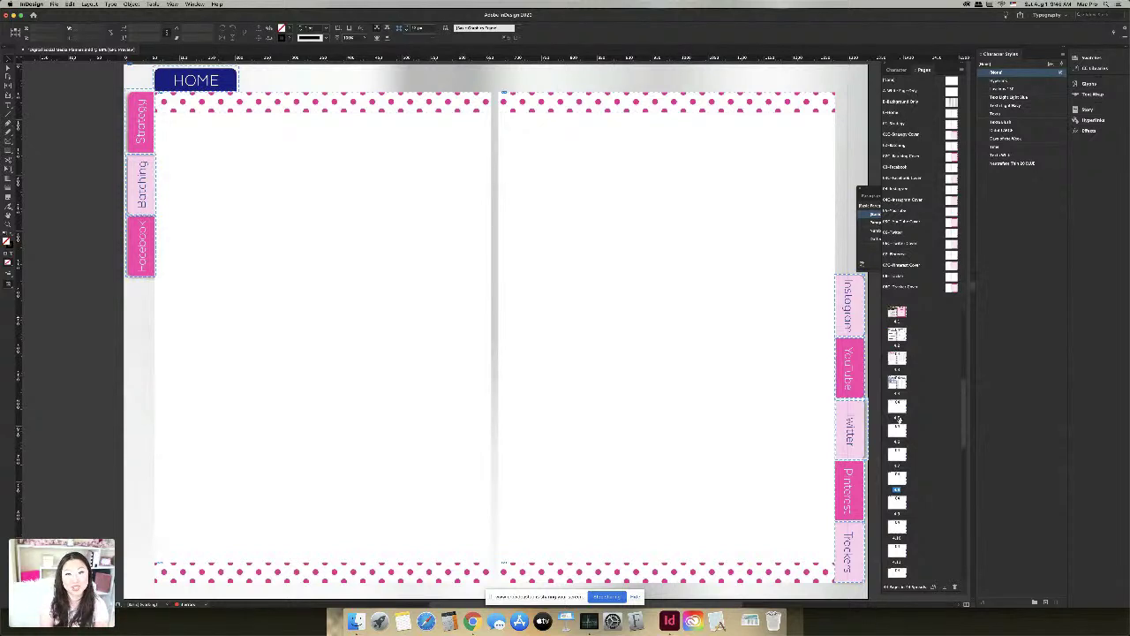
pyautogui.scroll(-5, 899, 420)
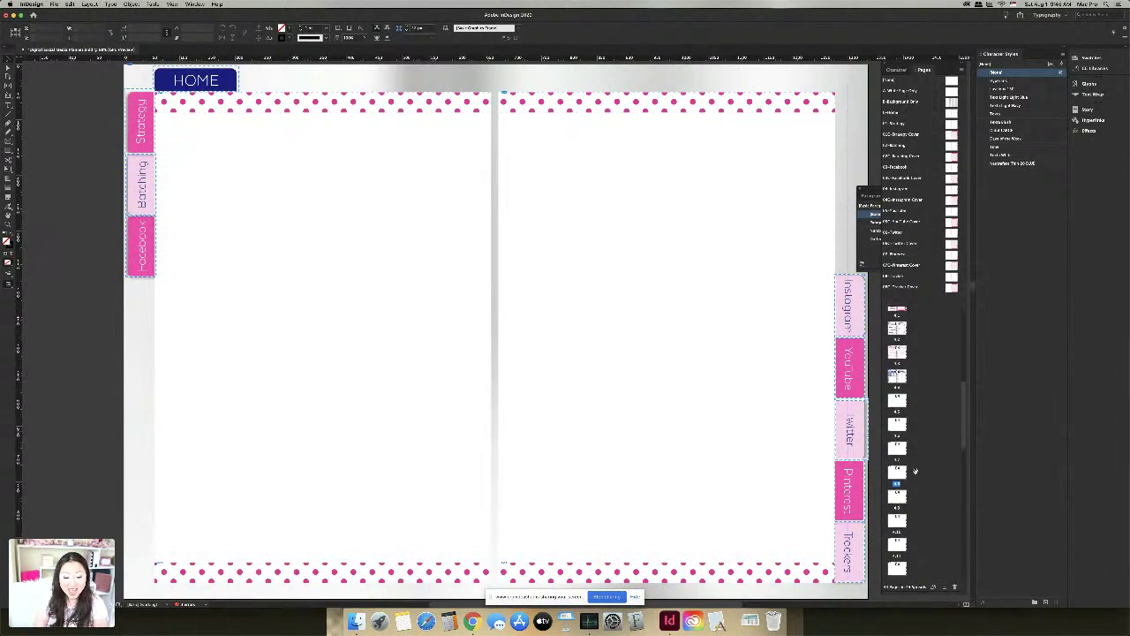
pyautogui.click(900, 468)
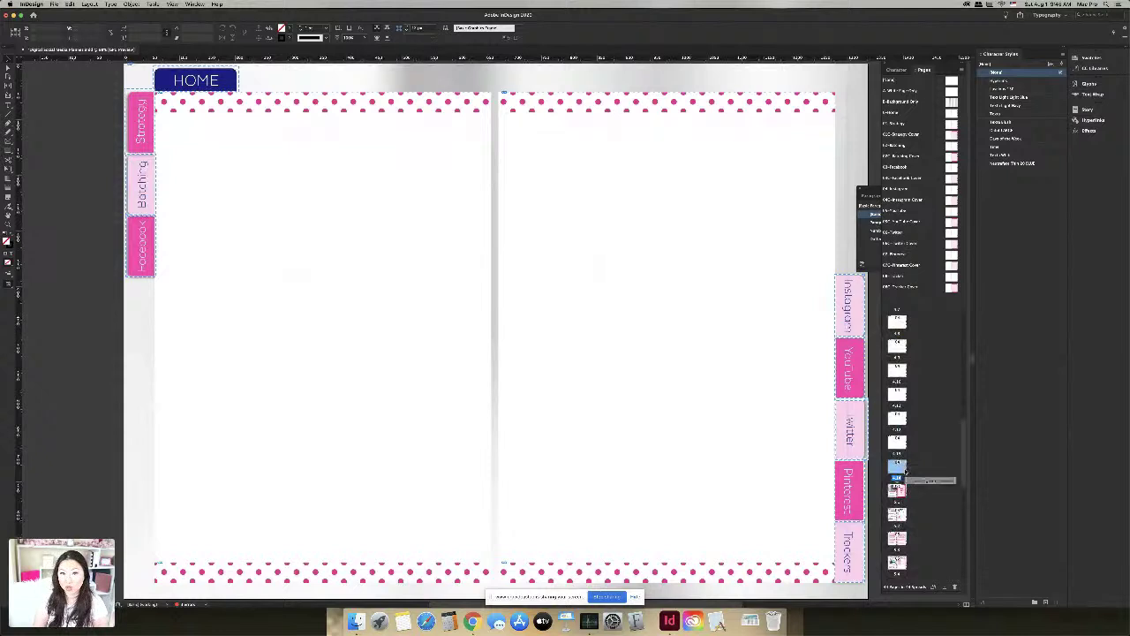
pyautogui.scroll(-1, 899, 477)
pyautogui.doubleClick(897, 481)
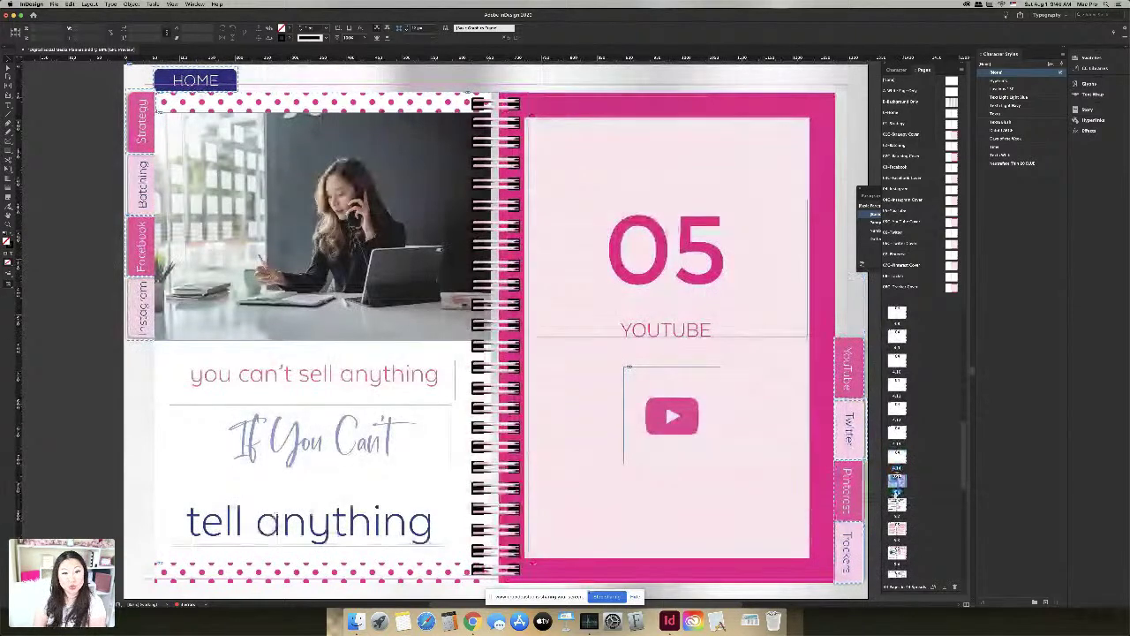
pyautogui.scroll(-1, 899, 490)
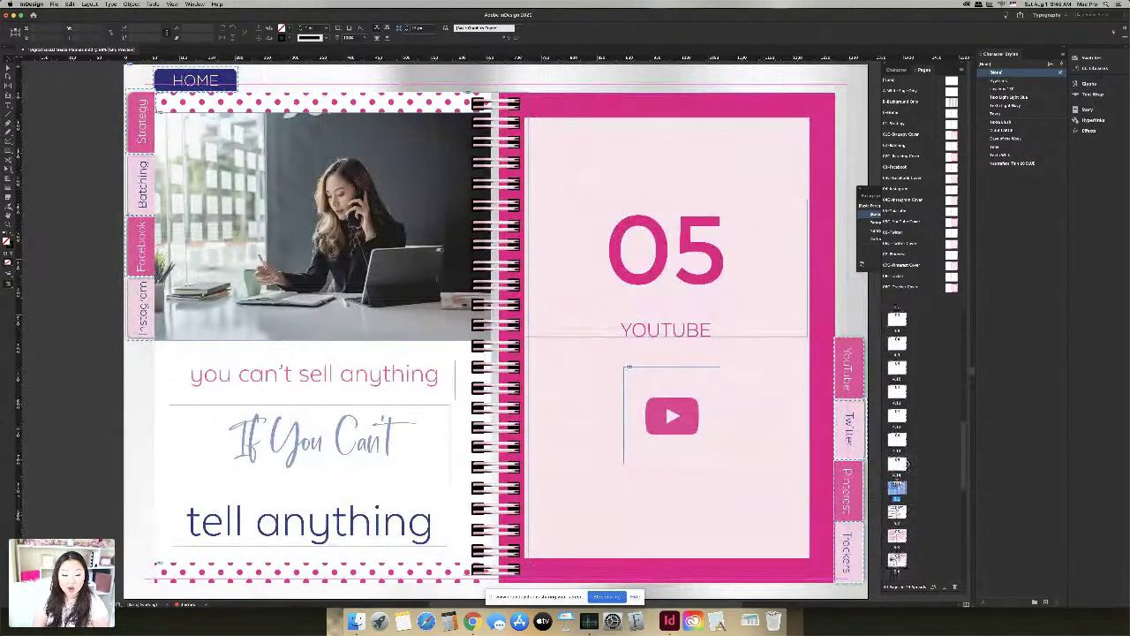
# Step: Delete the surplus Instagram pages 4.7 through 4.14, keeping only new pages 4.5 and 4.6
pyautogui.scroll(4, 904, 472)
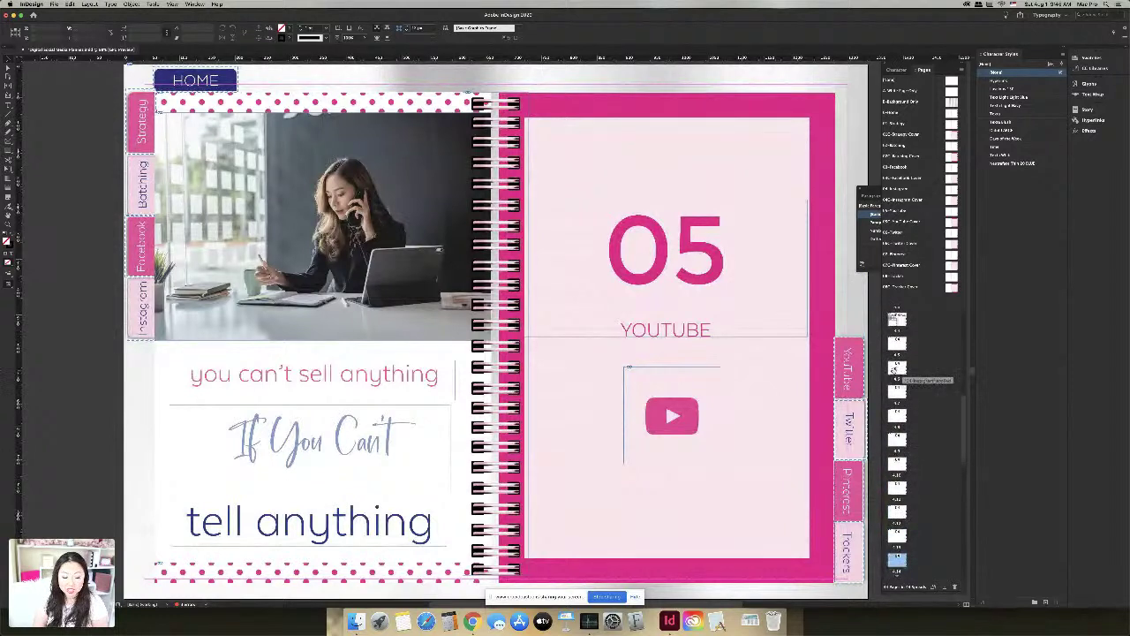
pyautogui.rightClick(895, 396)
pyautogui.click(895, 395)
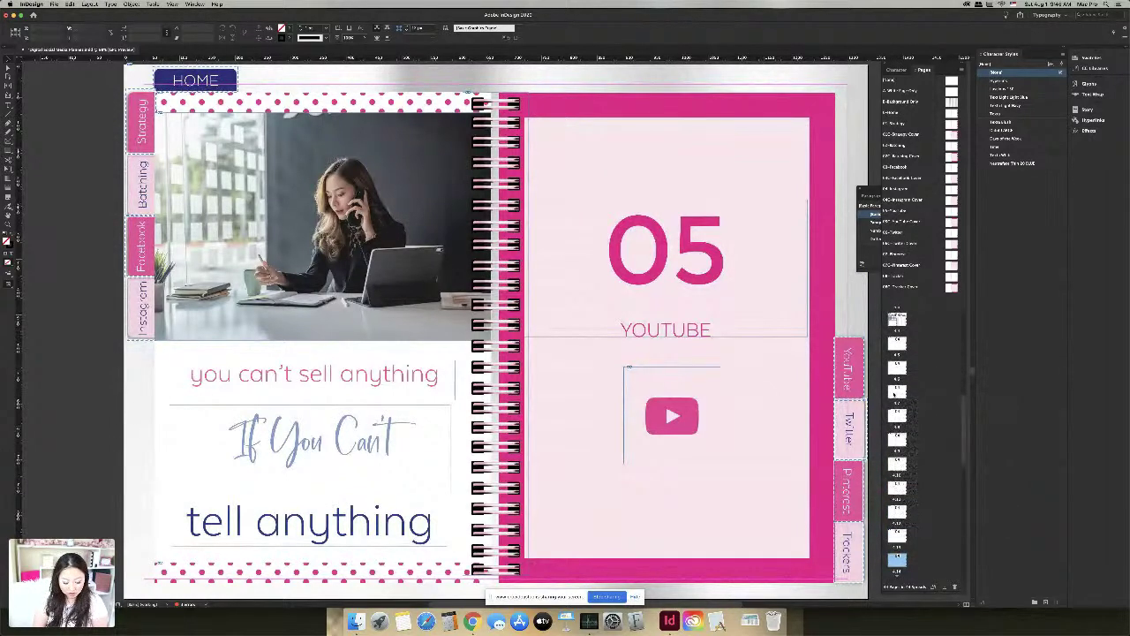
pyautogui.keyDown('shift'); pyautogui.click(894, 394); pyautogui.keyUp('shift')
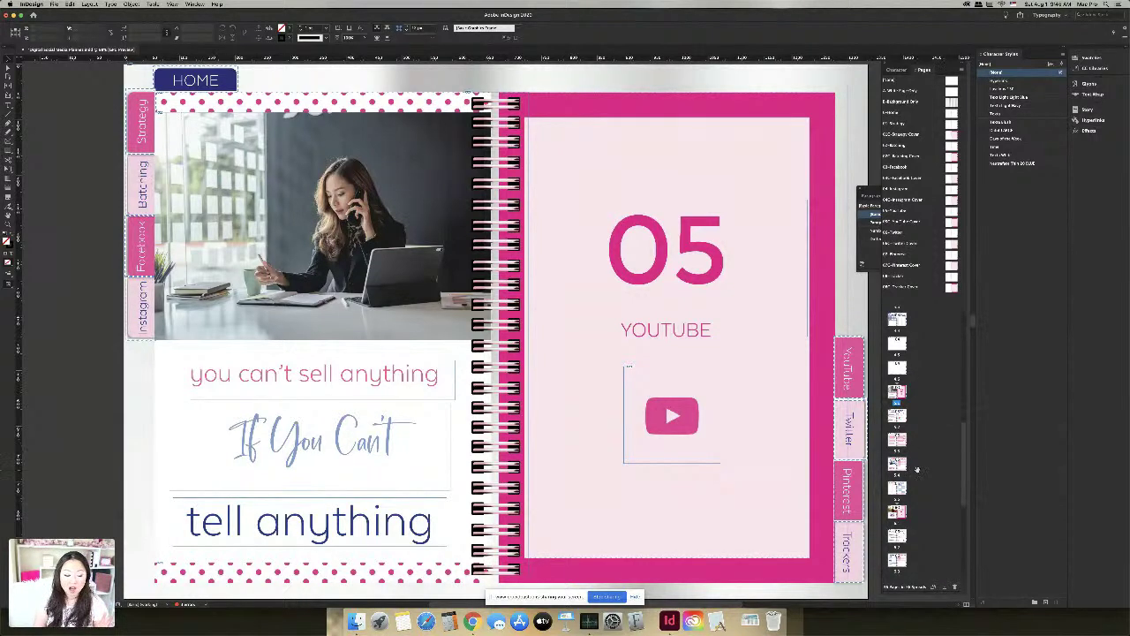
# Step: Compare the 01-Strategy and 01C-Strategy Cover masters with the finished 01 Your Digital Strategy section cover
pyautogui.scroll(-1, 897, 410)
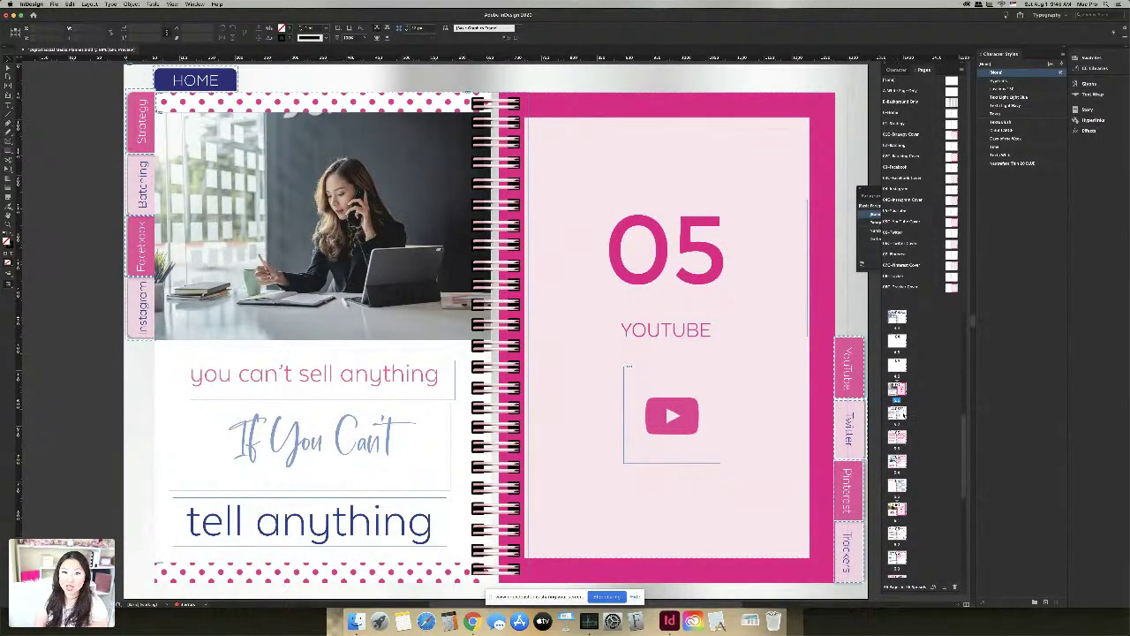
pyautogui.scroll(10, 918, 405)
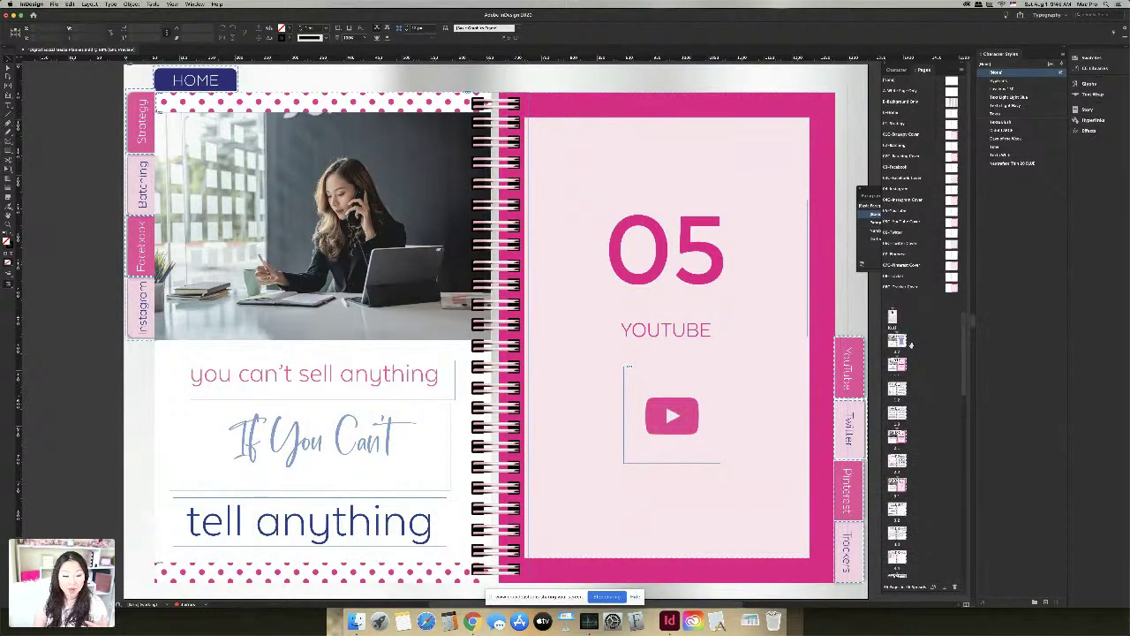
pyautogui.click(914, 128)
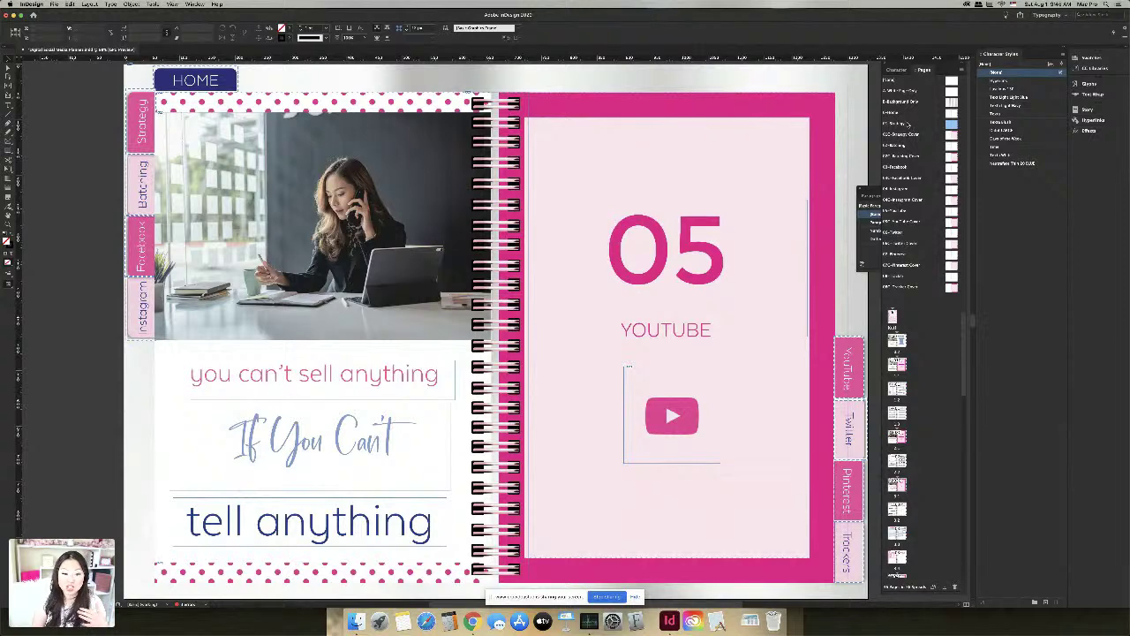
pyautogui.doubleClick(898, 125)
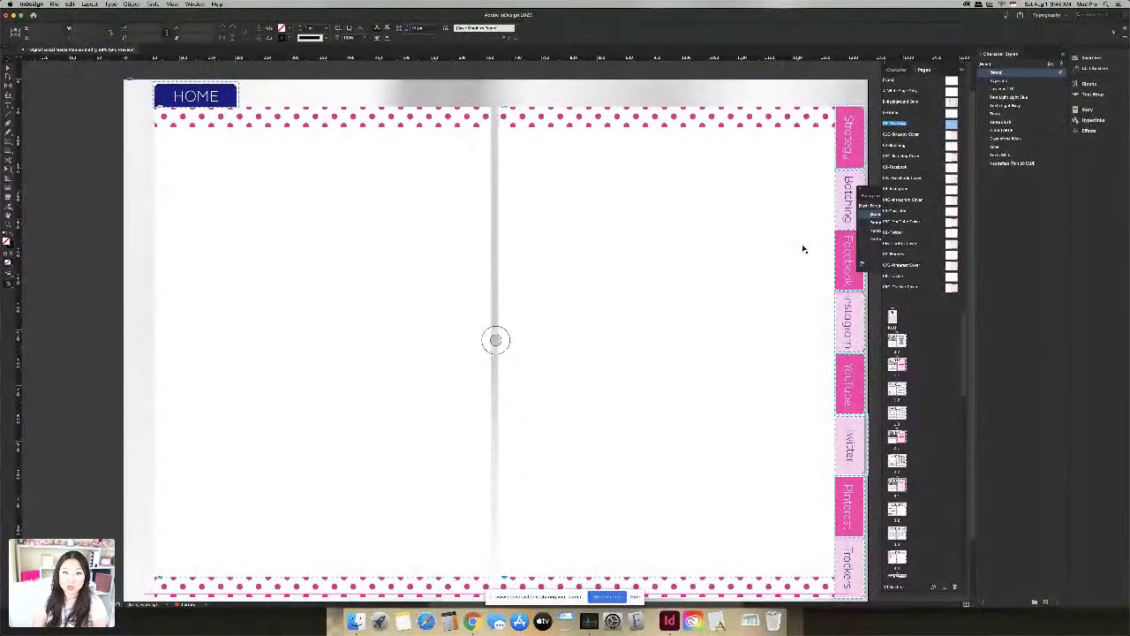
pyautogui.doubleClick(912, 134)
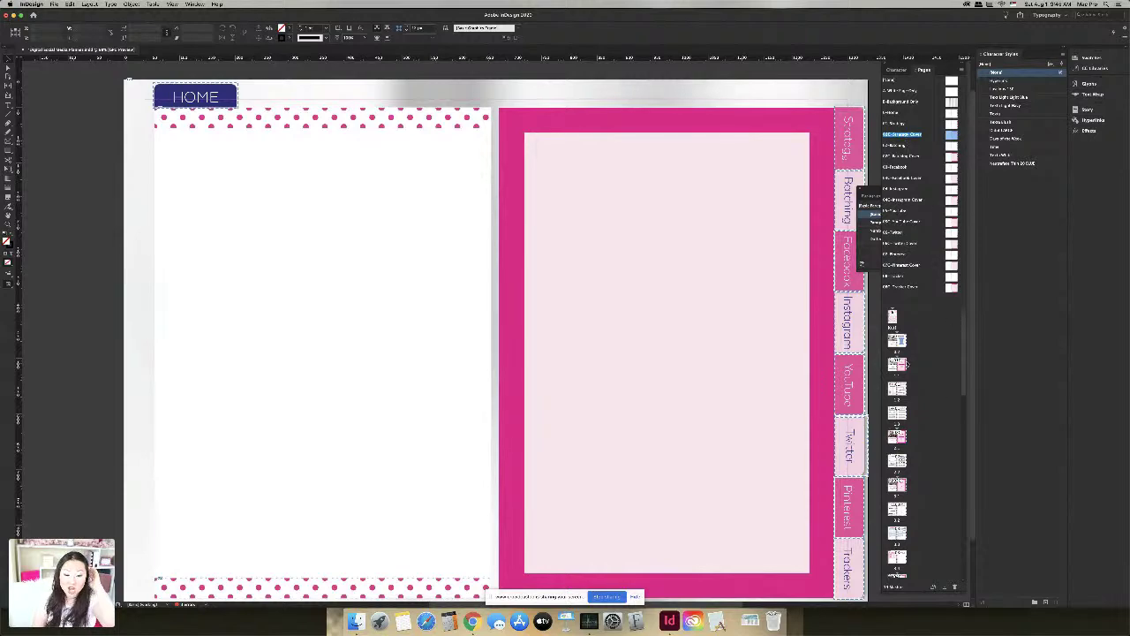
pyautogui.doubleClick(899, 363)
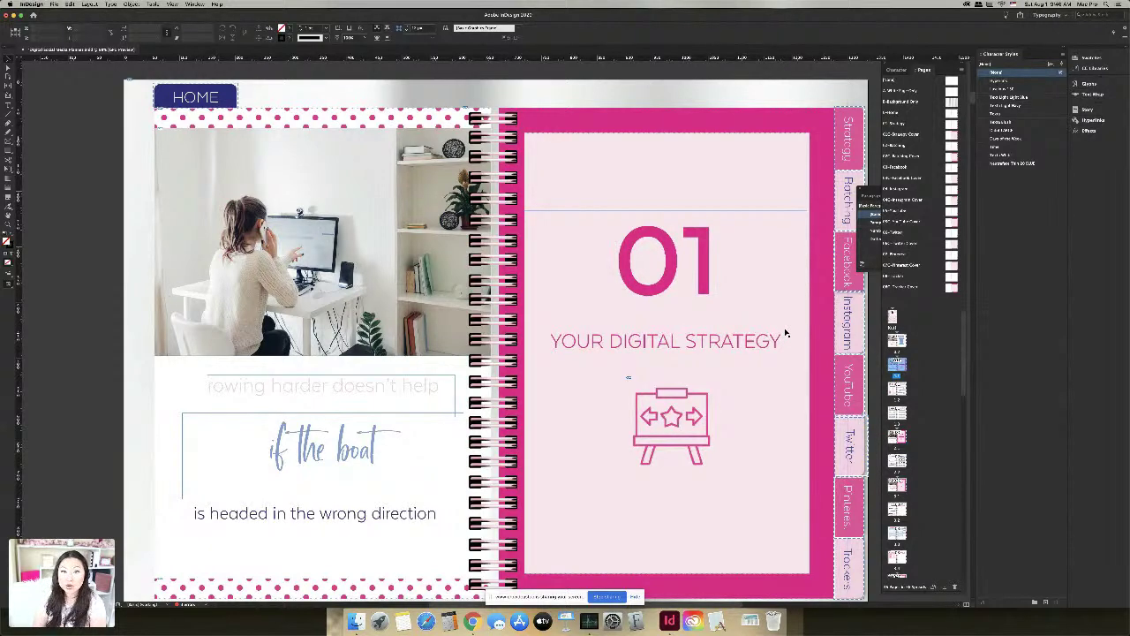
# Step: Look through the planner's sections to the Influencer Outreach spread, and return to the YouTube Channel spread
pyautogui.scroll(-15, 802, 373)
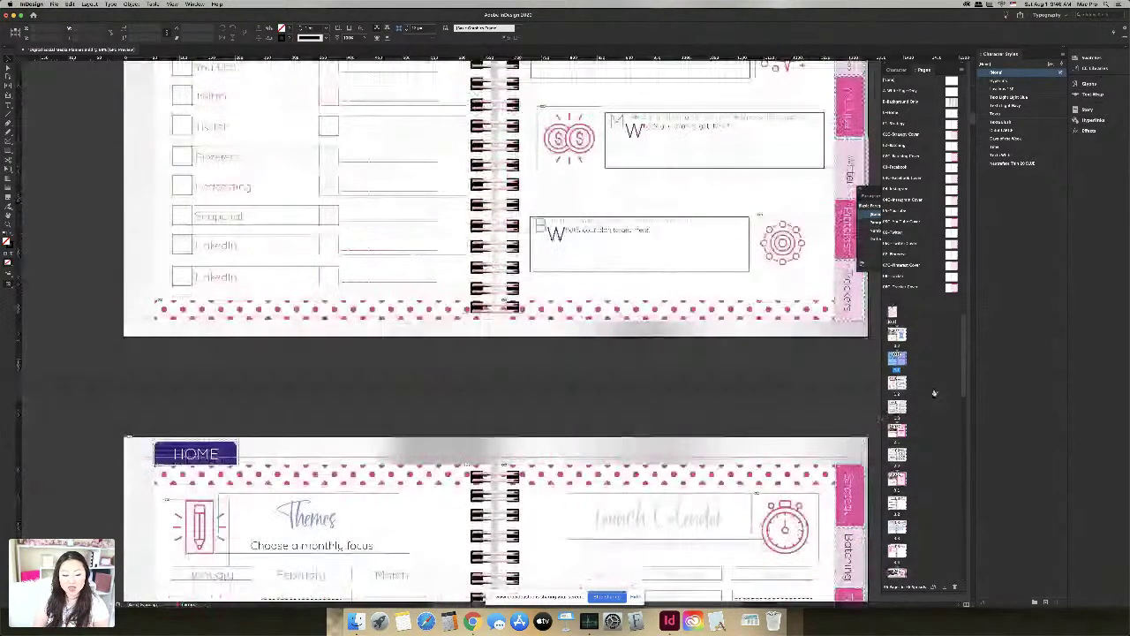
pyautogui.scroll(-3, 944, 389)
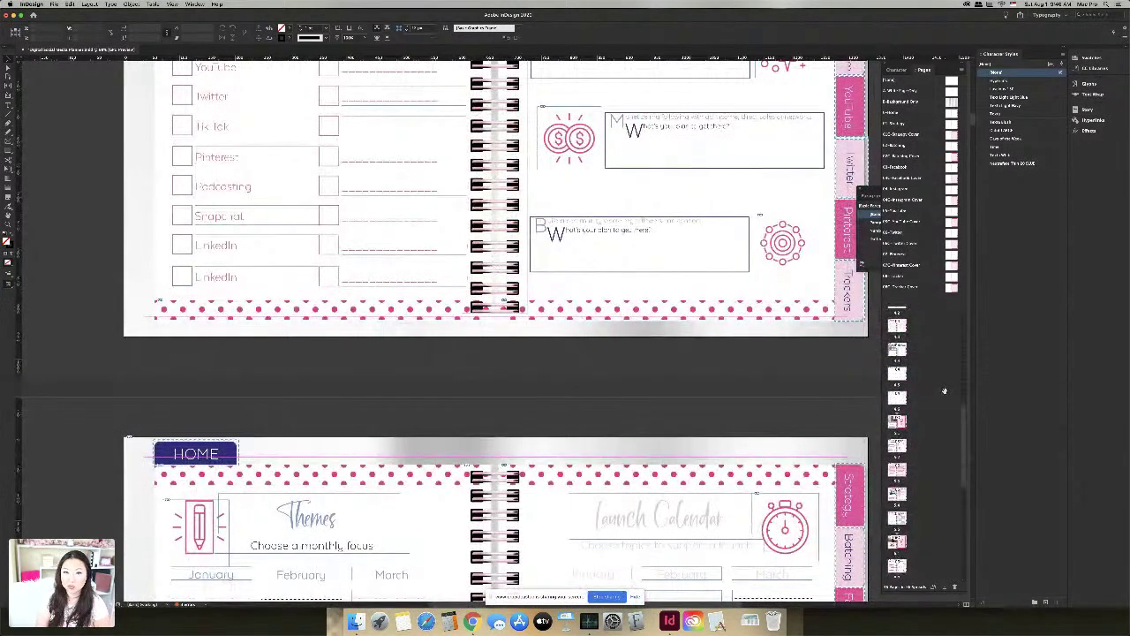
pyautogui.scroll(-5, 944, 390)
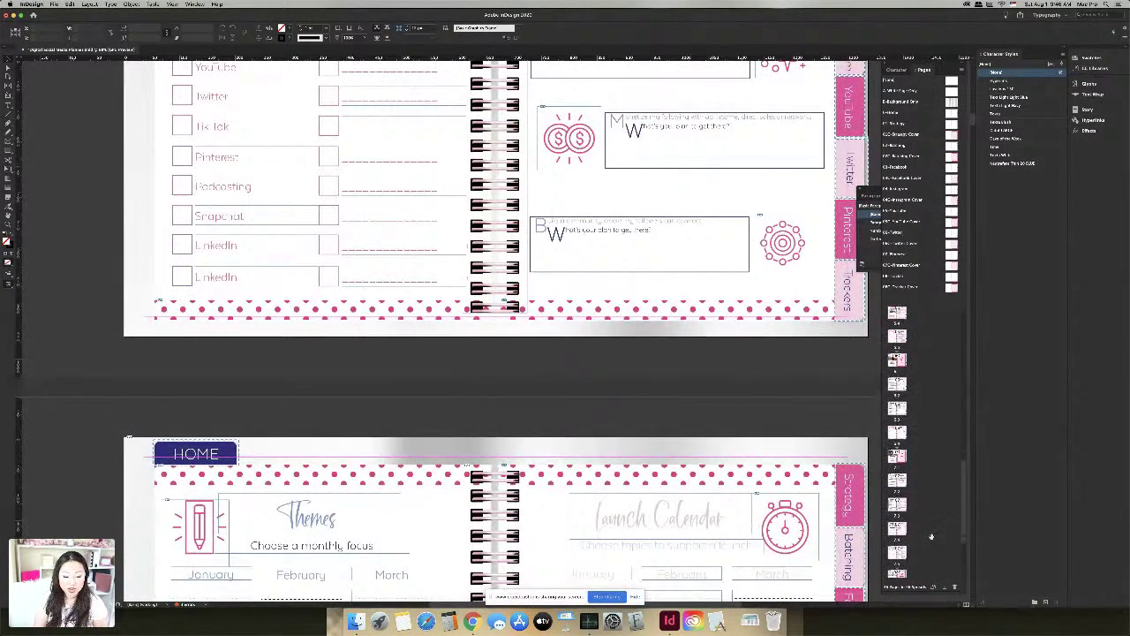
pyautogui.doubleClick(895, 539)
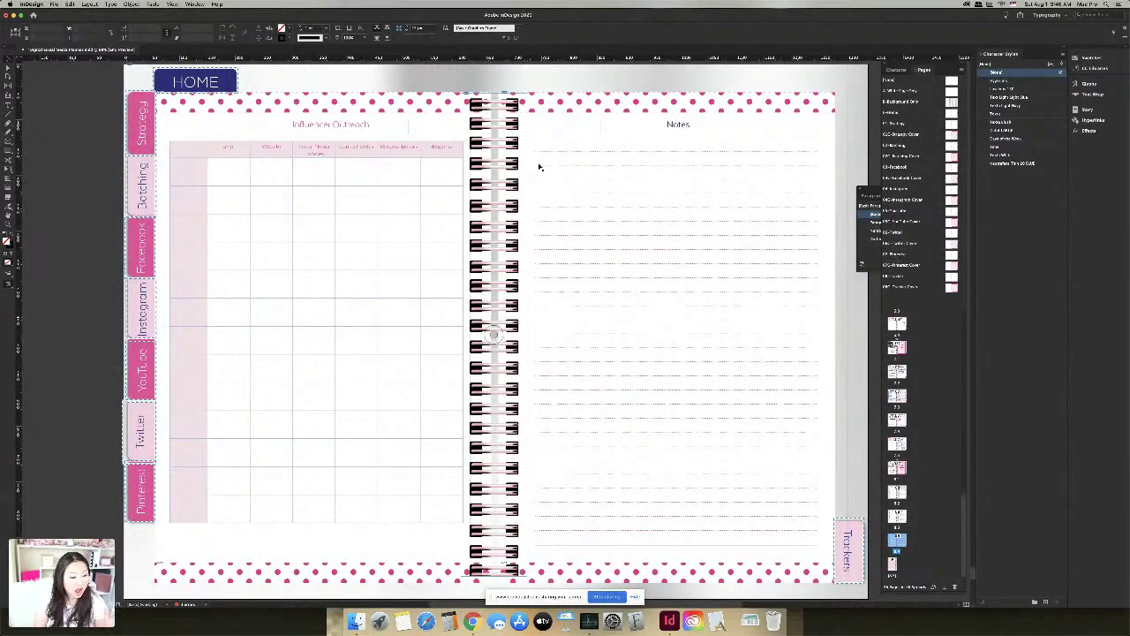
pyautogui.scroll(10, 539, 177)
pyautogui.scroll(15, 567, 243)
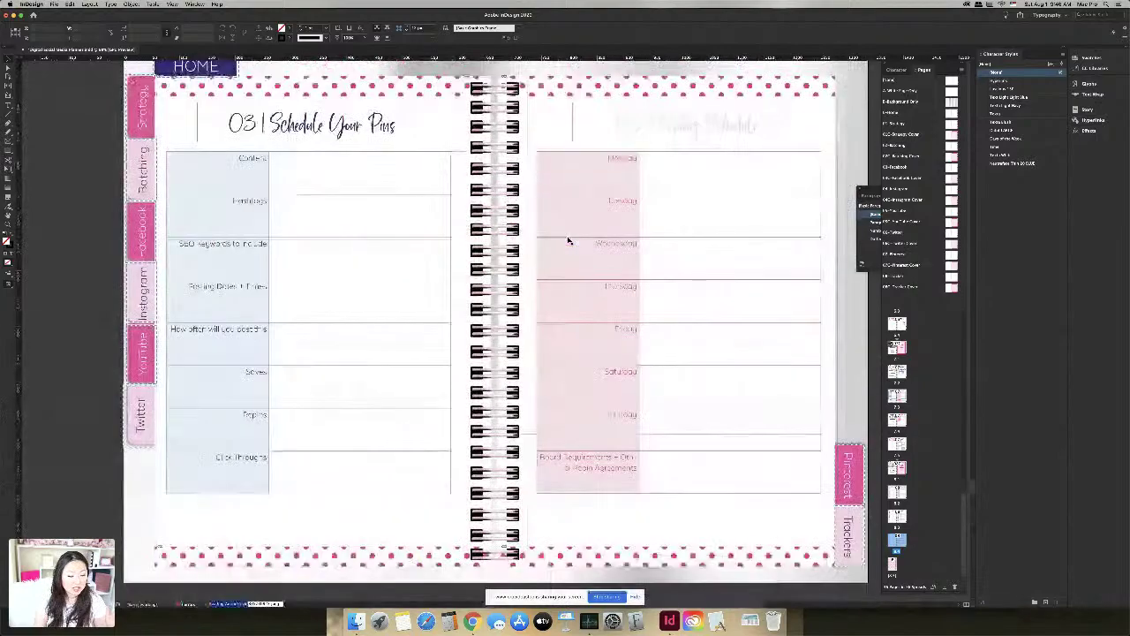
pyautogui.scroll(20, 568, 240)
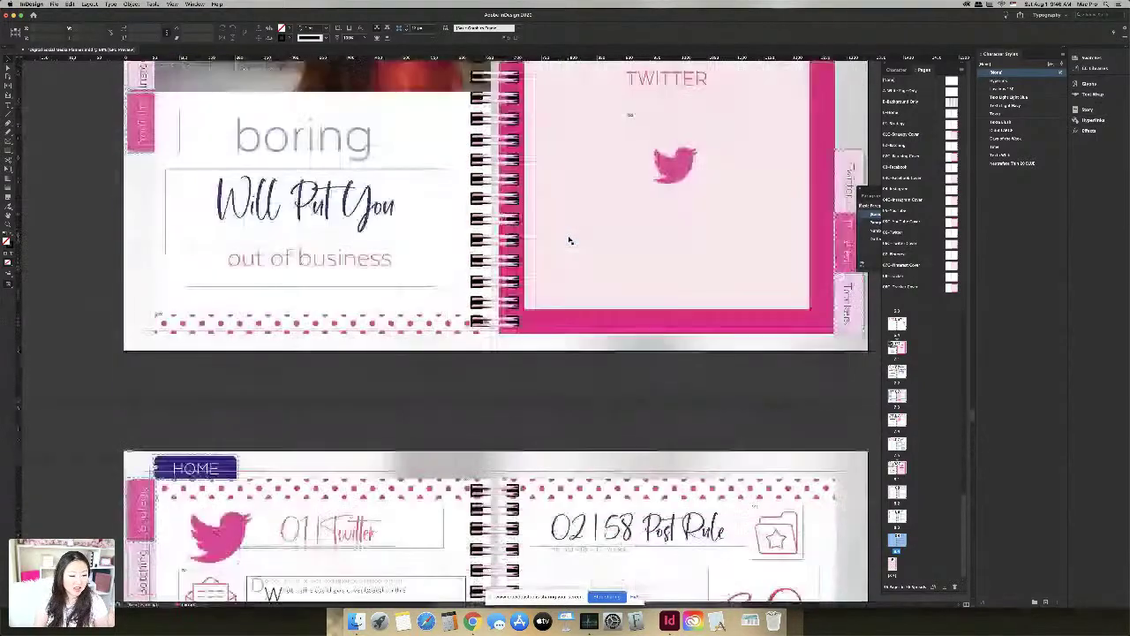
pyautogui.scroll(20, 569, 238)
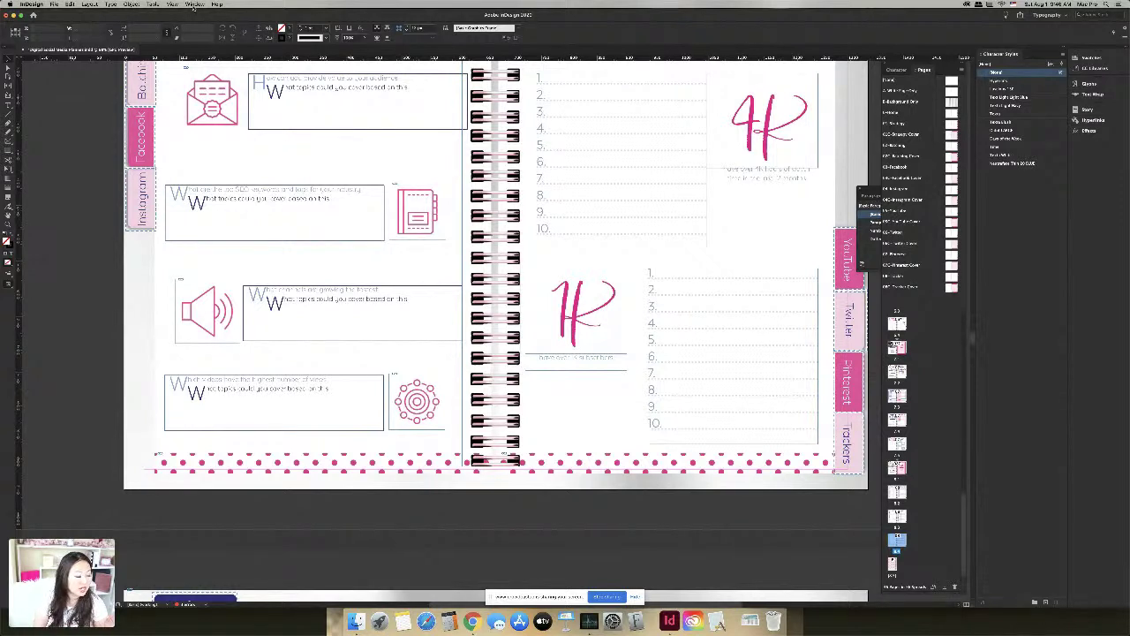
# Step: Turn on Overprint Preview and inspect the 01 YouTube Channel and 02 Monetization Plan spread
pyautogui.click(172, 4)
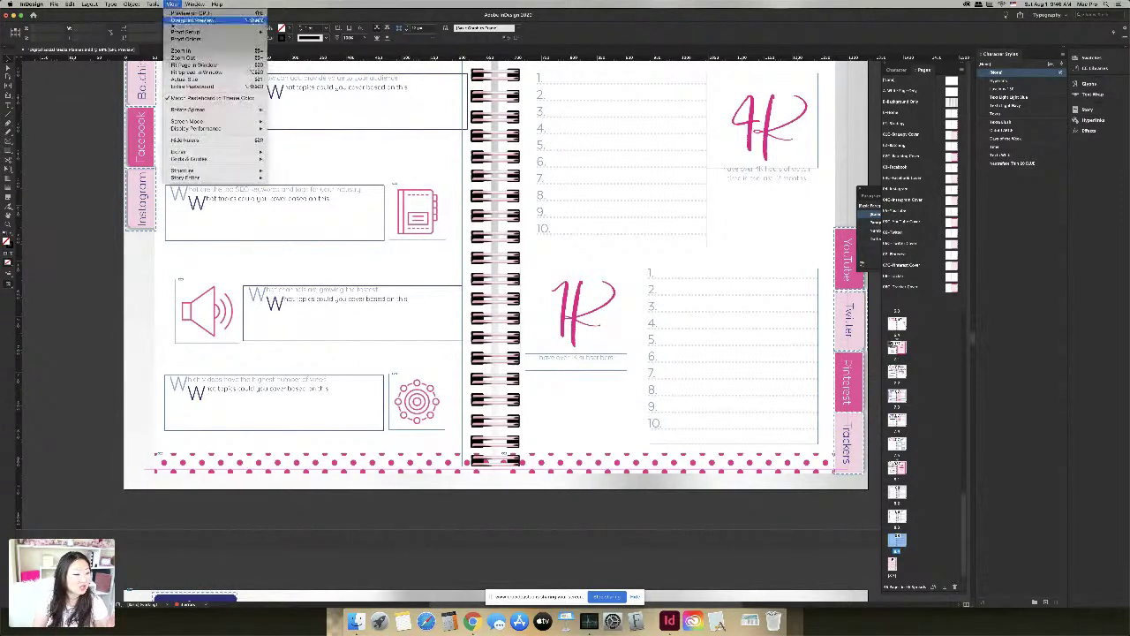
pyautogui.click(204, 20)
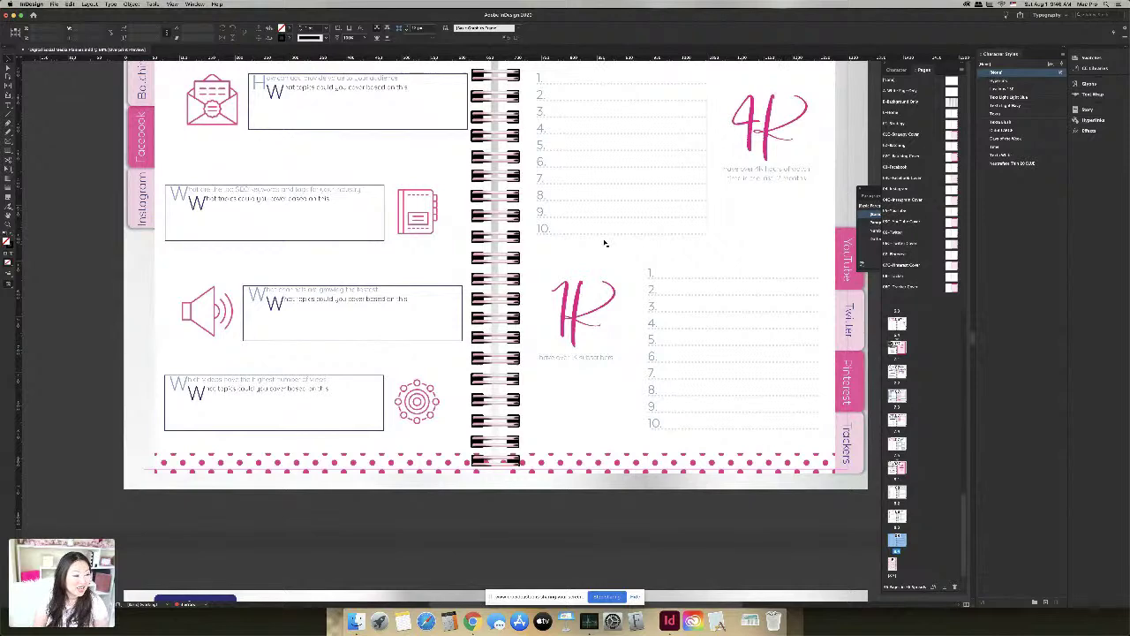
pyautogui.scroll(3, 716, 263)
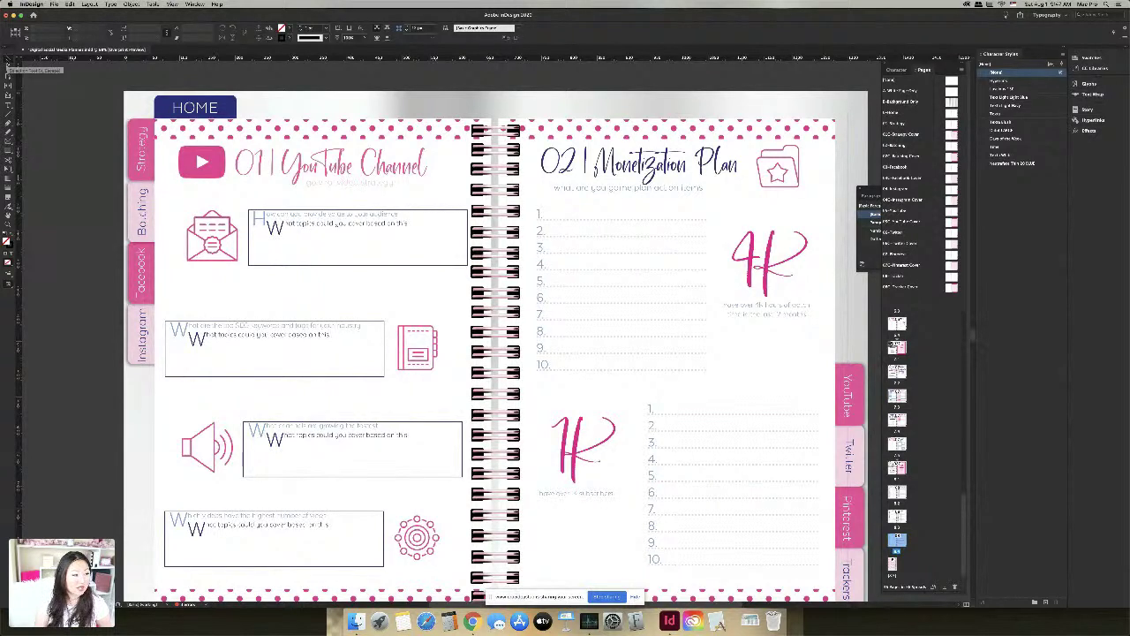
pyautogui.click(528, 124)
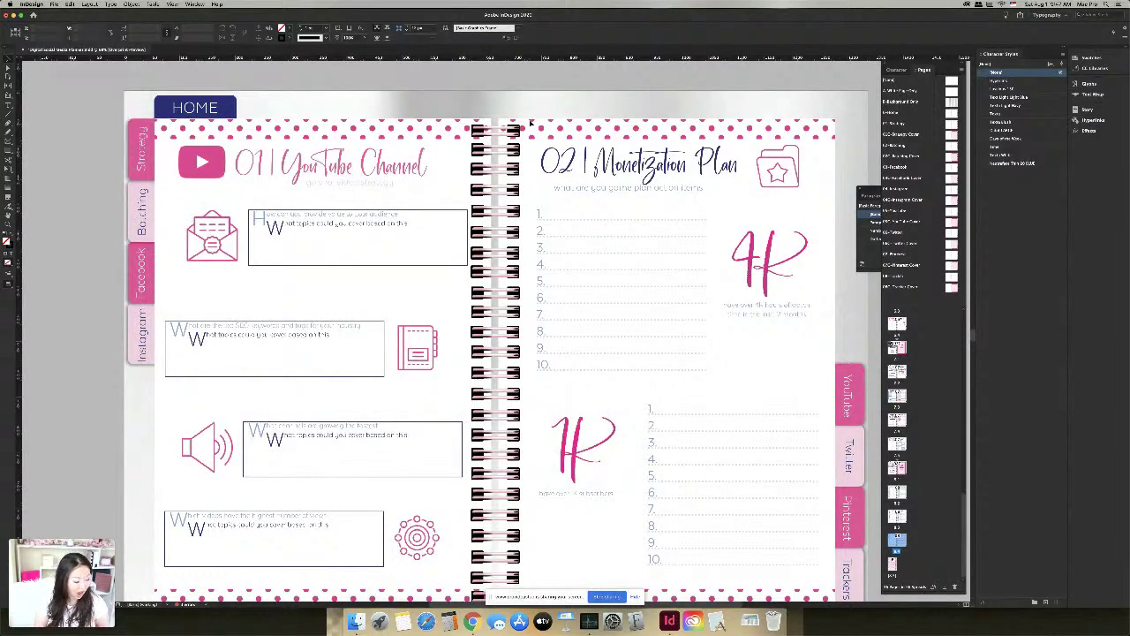
pyautogui.press('w')
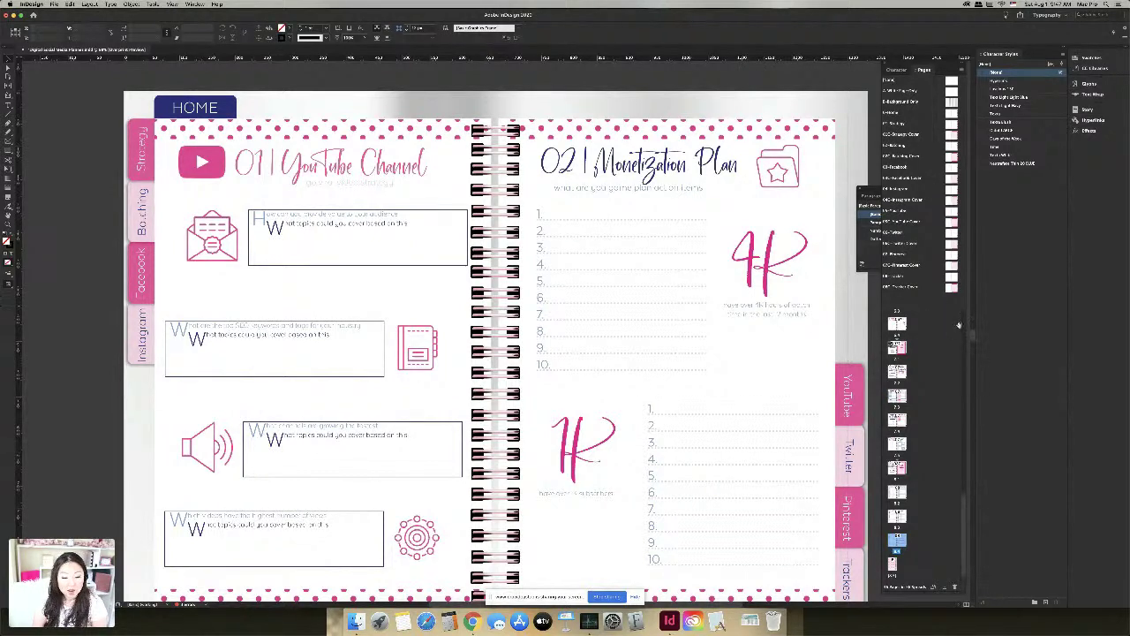
# Step: Add a second title line reading "GROUPS" under "FACEBOOK" on the 03 section cover
pyautogui.scroll(5, 963, 324)
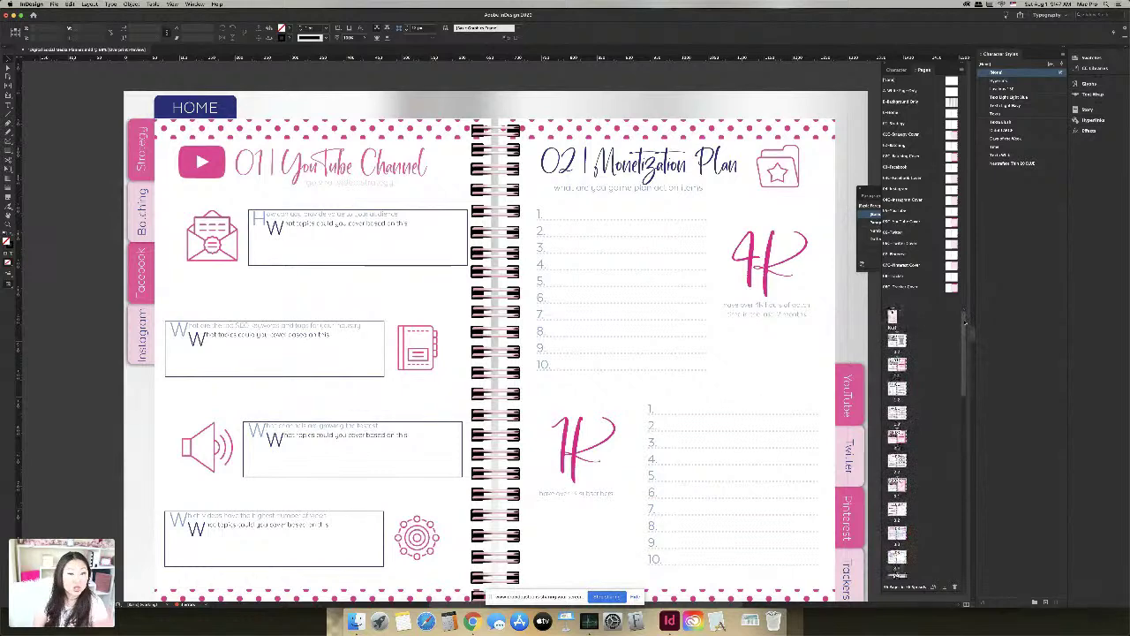
pyautogui.scroll(-2, 919, 442)
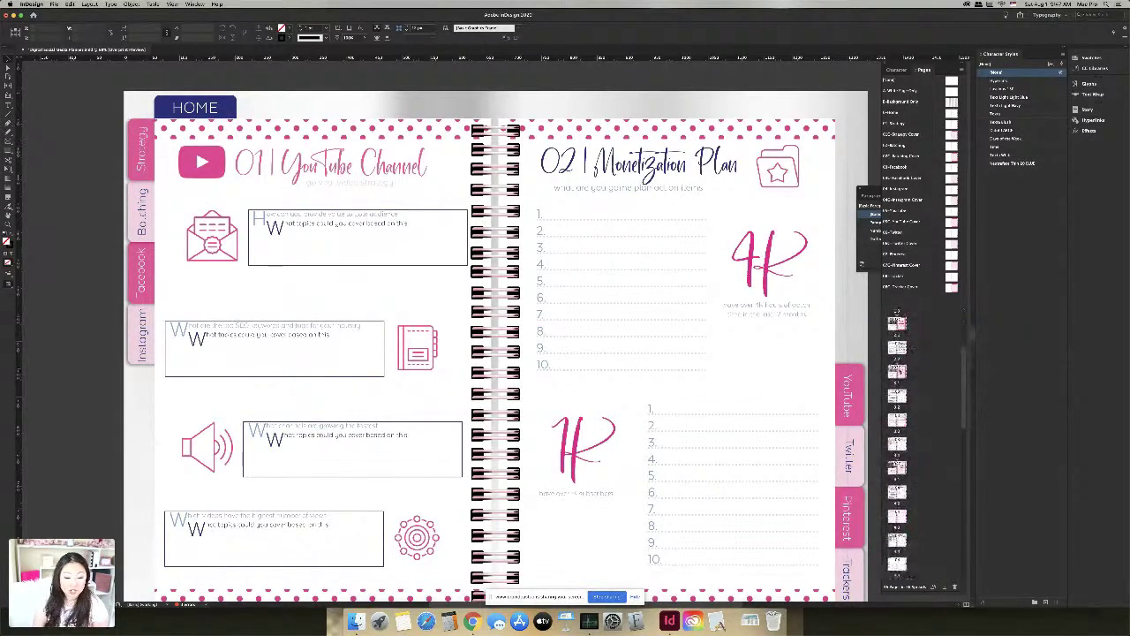
pyautogui.doubleClick(899, 371)
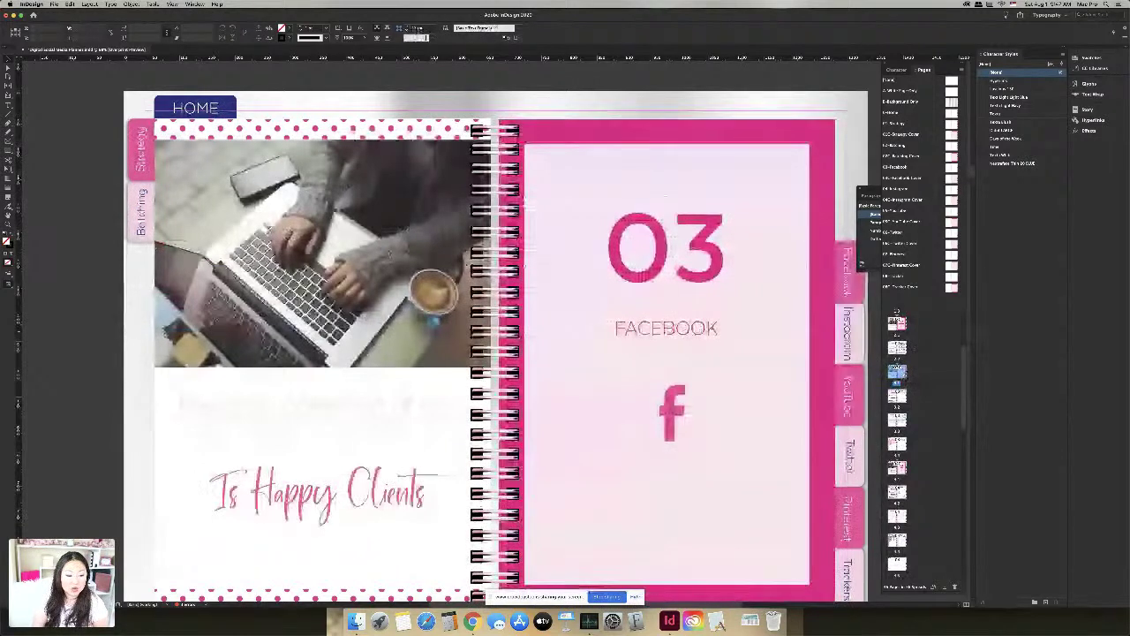
pyautogui.doubleClick(691, 329)
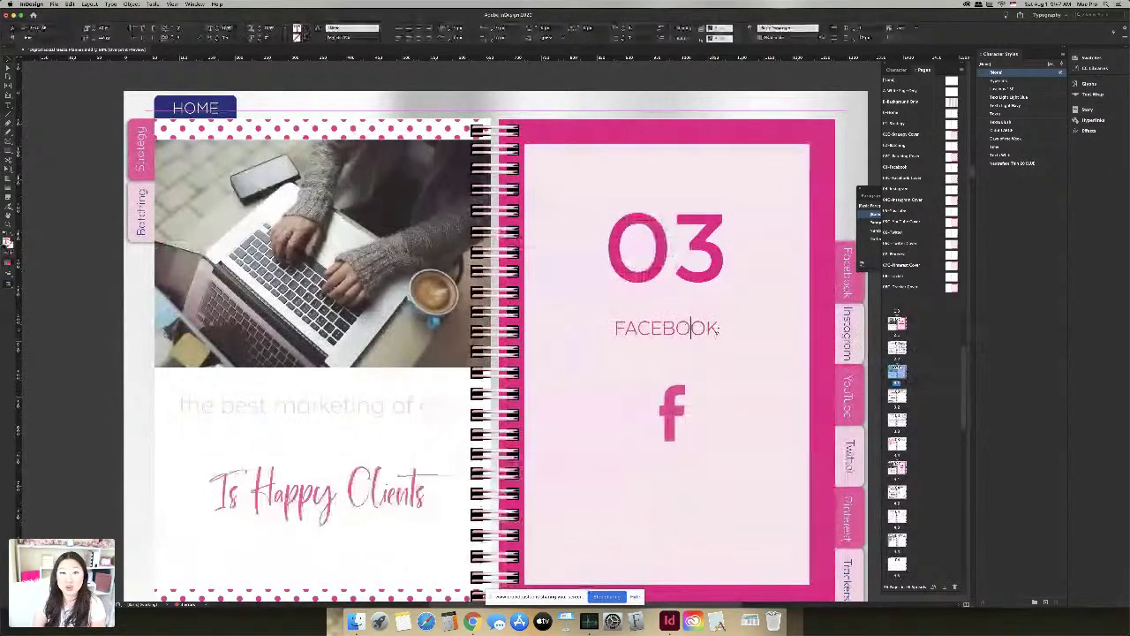
pyautogui.click(720, 329)
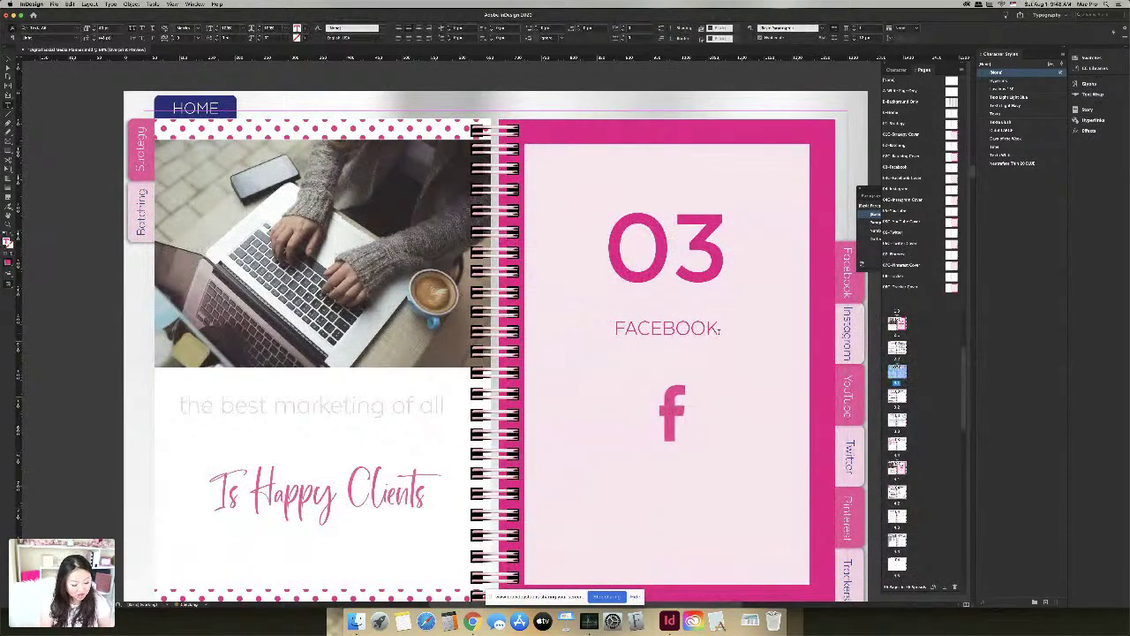
pyautogui.press('Escape')
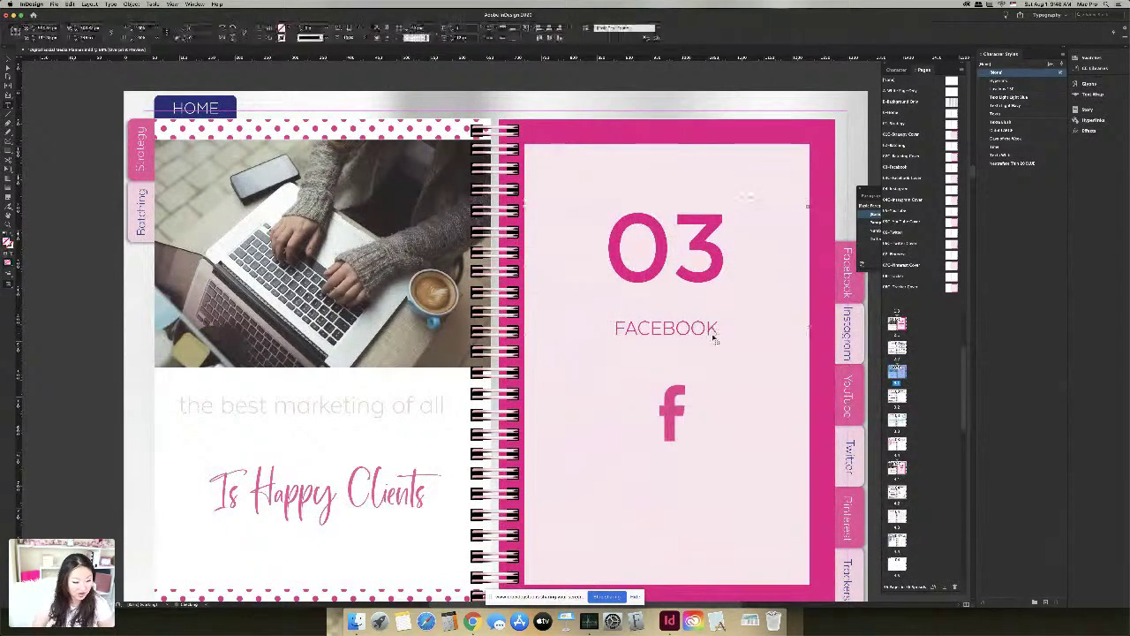
pyautogui.press('Return')
pyautogui.write('GROUPS')
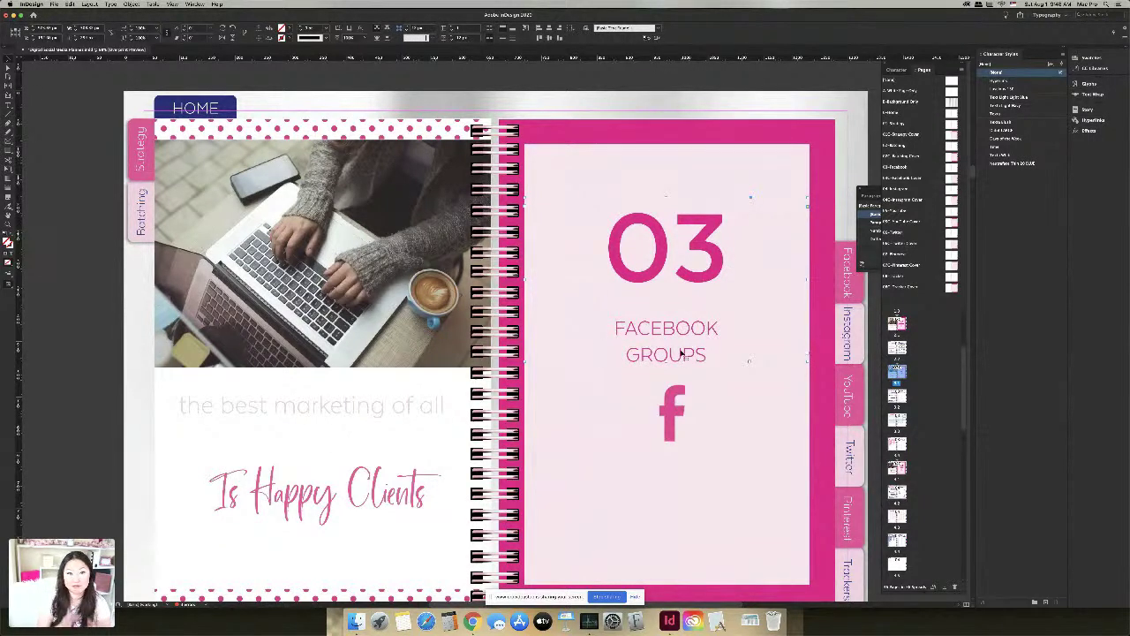
pyautogui.click(729, 405)
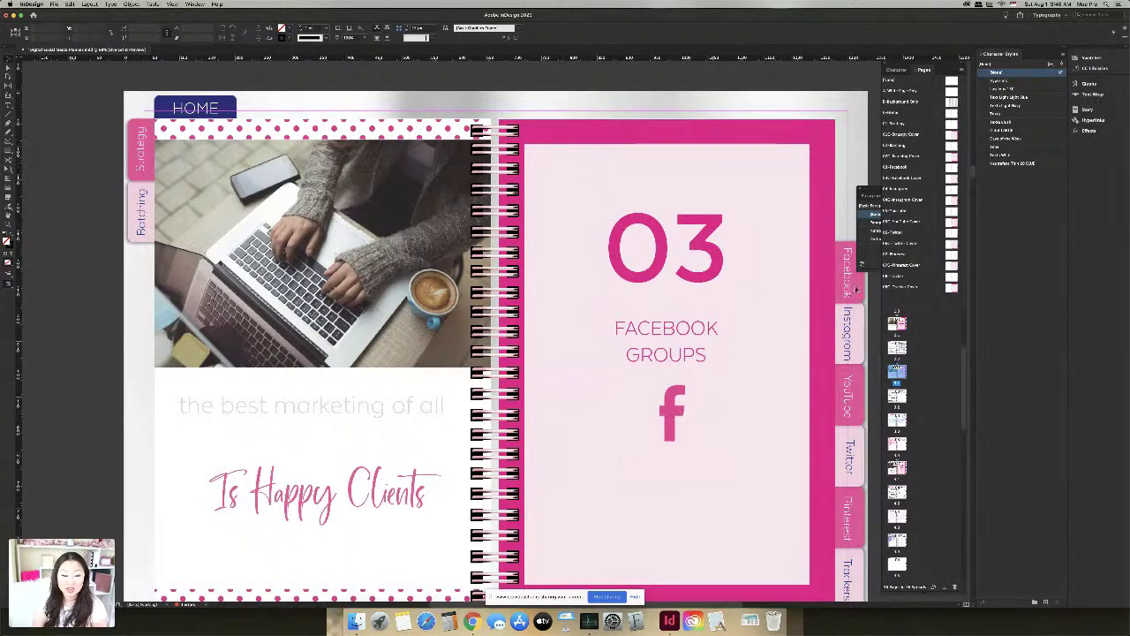
# Step: Look at the 03 | Schedule Your Posts spread and open the 04 | Facebook Ads spread
pyautogui.click(897, 421)
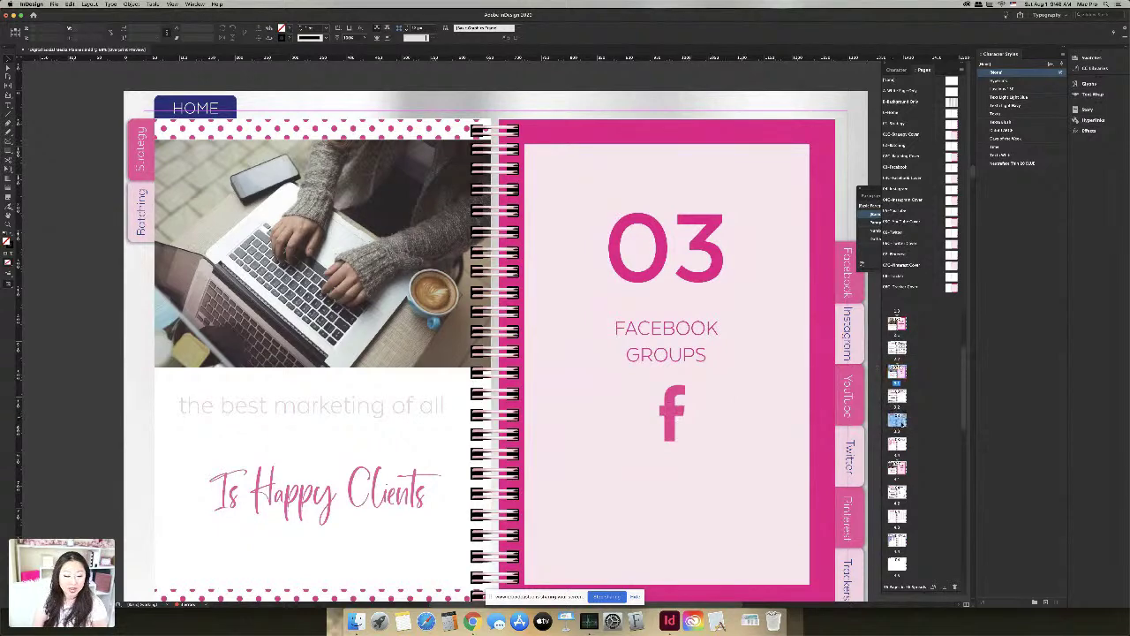
pyautogui.doubleClick(897, 421)
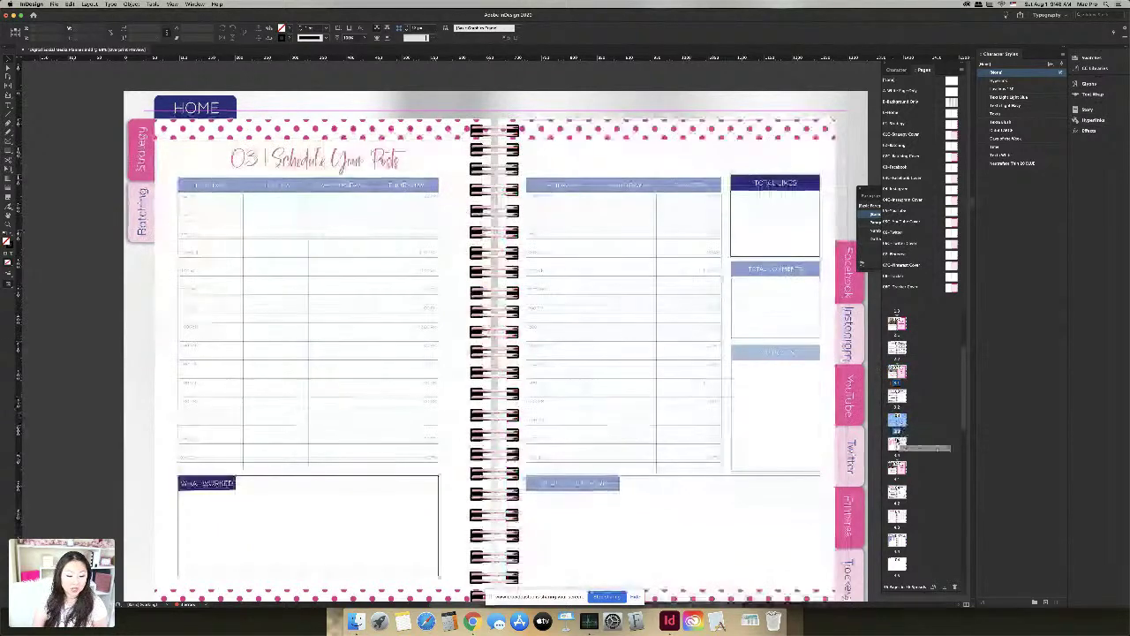
pyautogui.doubleClick(897, 444)
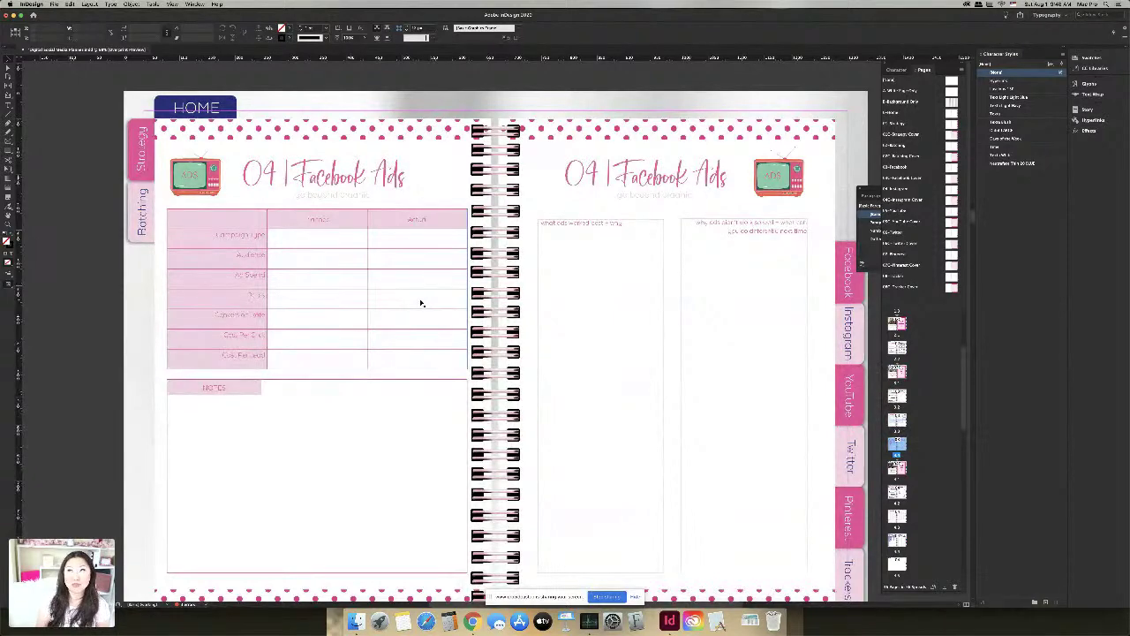
pyautogui.scroll(1, 418, 215)
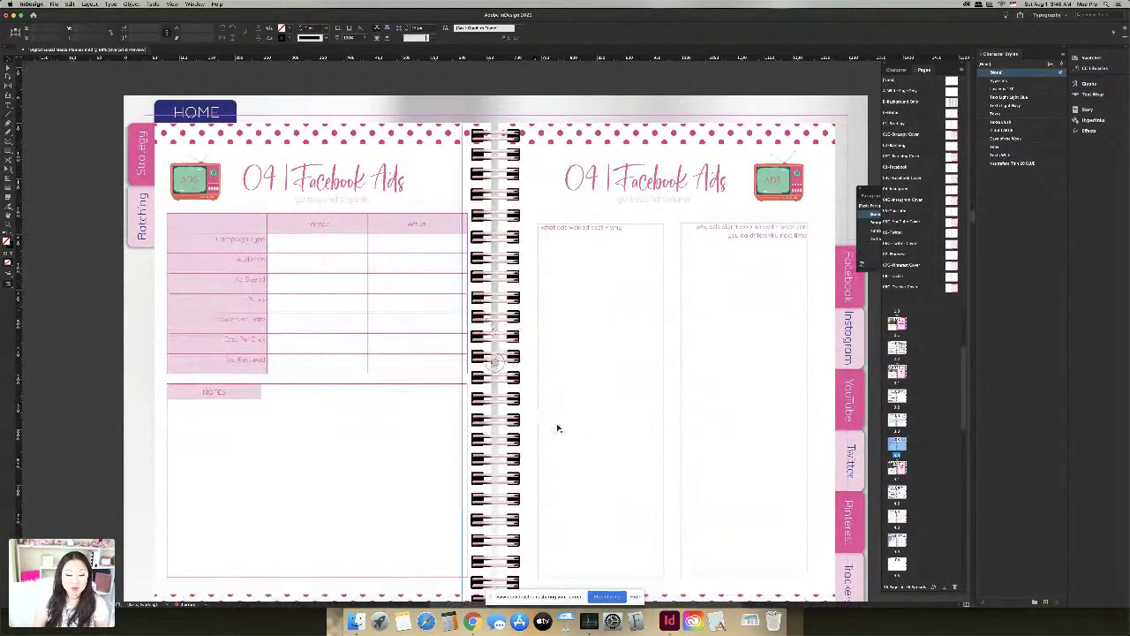
pyautogui.scroll(-1, 815, 431)
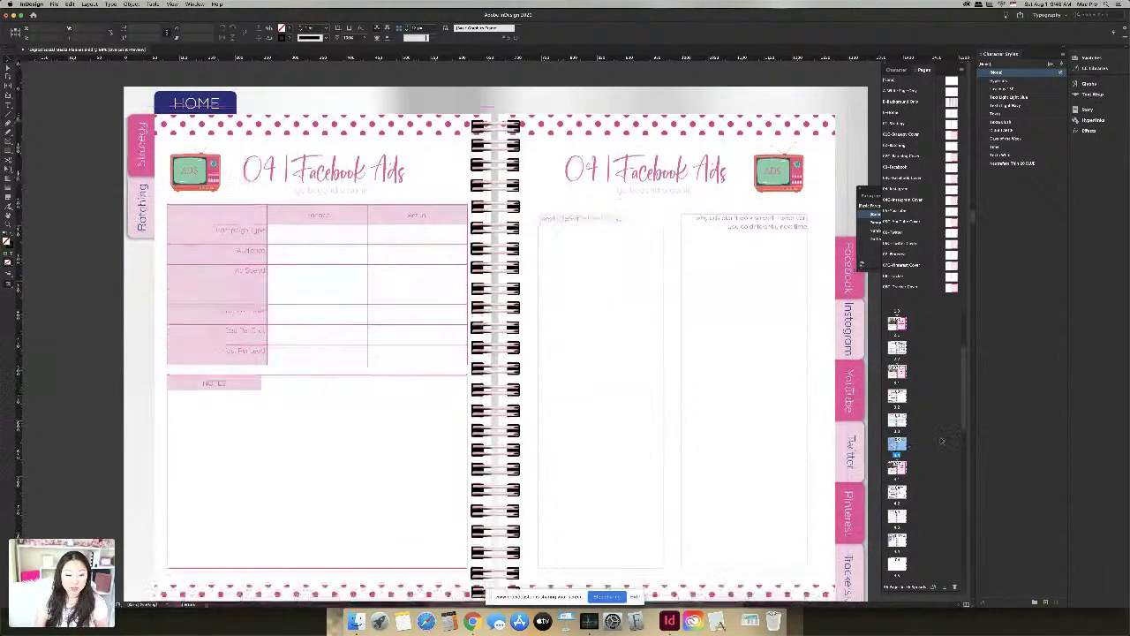
# Step: Duplicate the 04 | Facebook Ads spread four times at the end of the document
pyautogui.rightClick(897, 446)
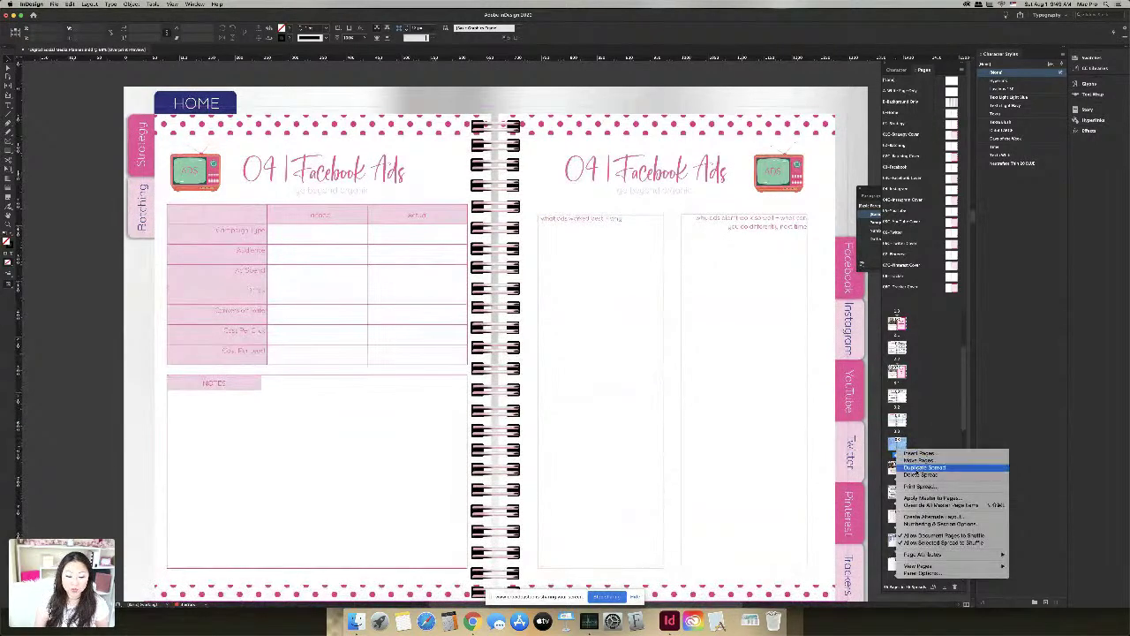
pyautogui.click(918, 468)
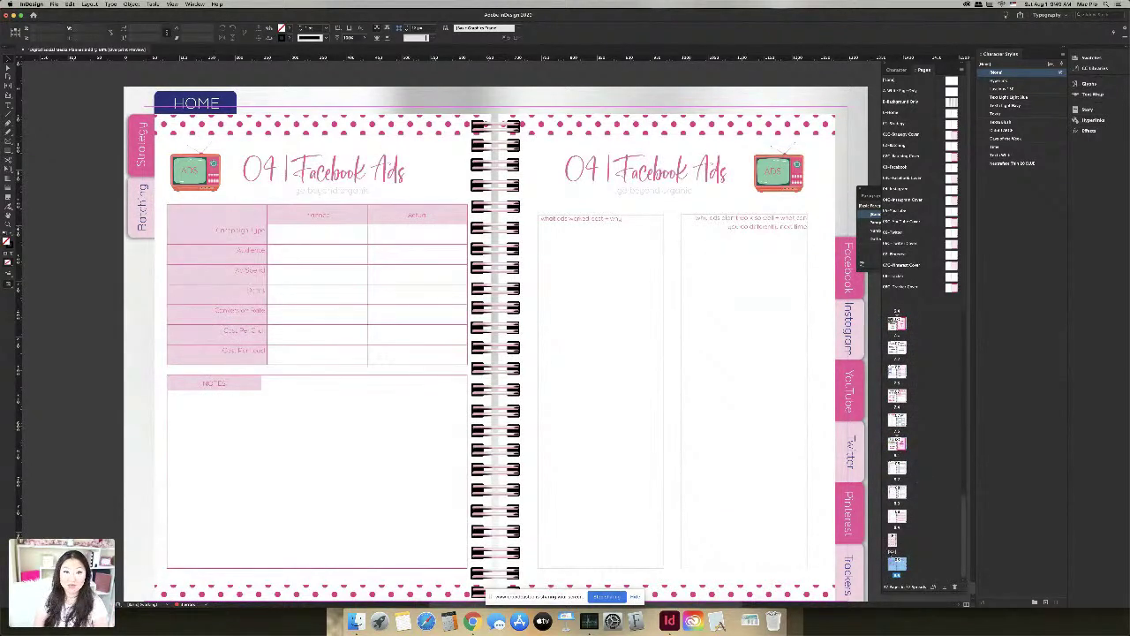
pyautogui.rightClick(897, 565)
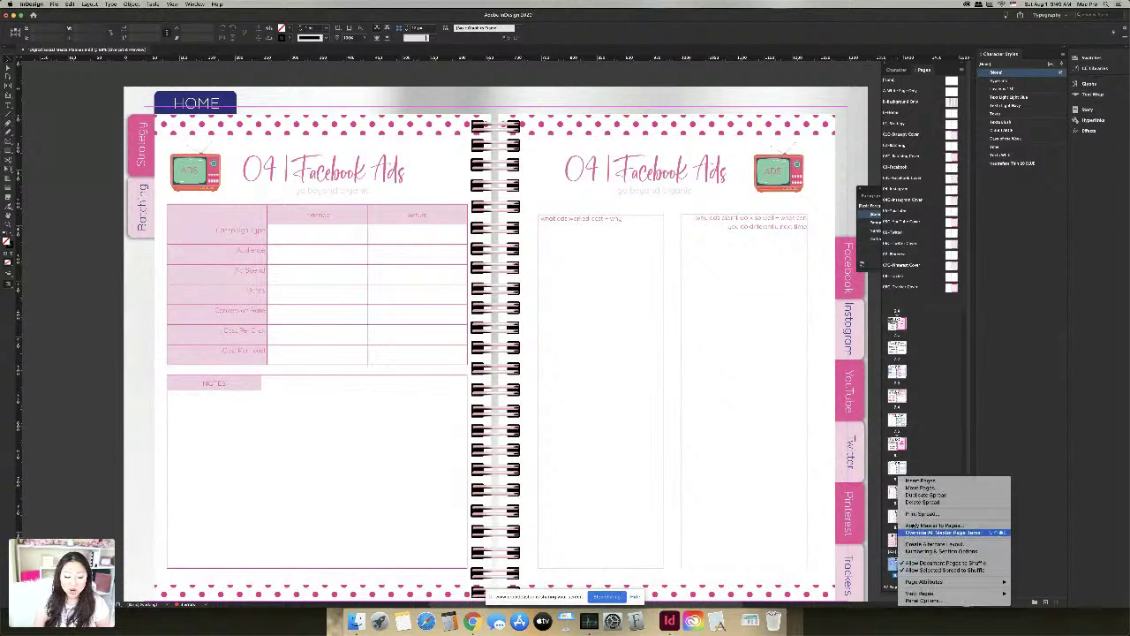
pyautogui.click(918, 495)
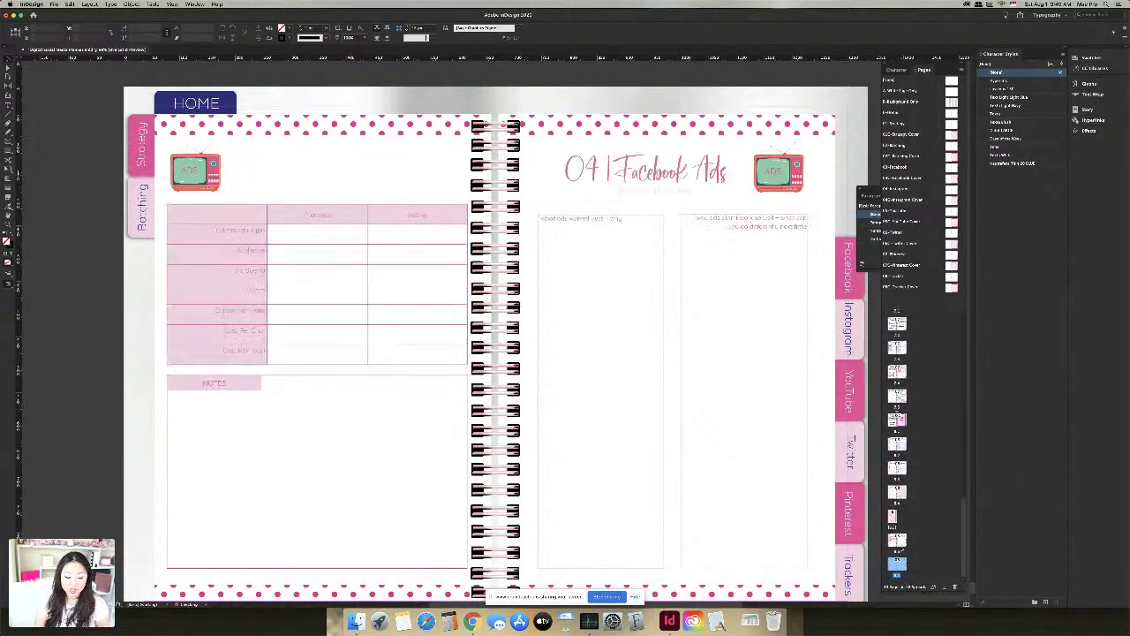
pyautogui.rightClick(895, 563)
pyautogui.click(918, 495)
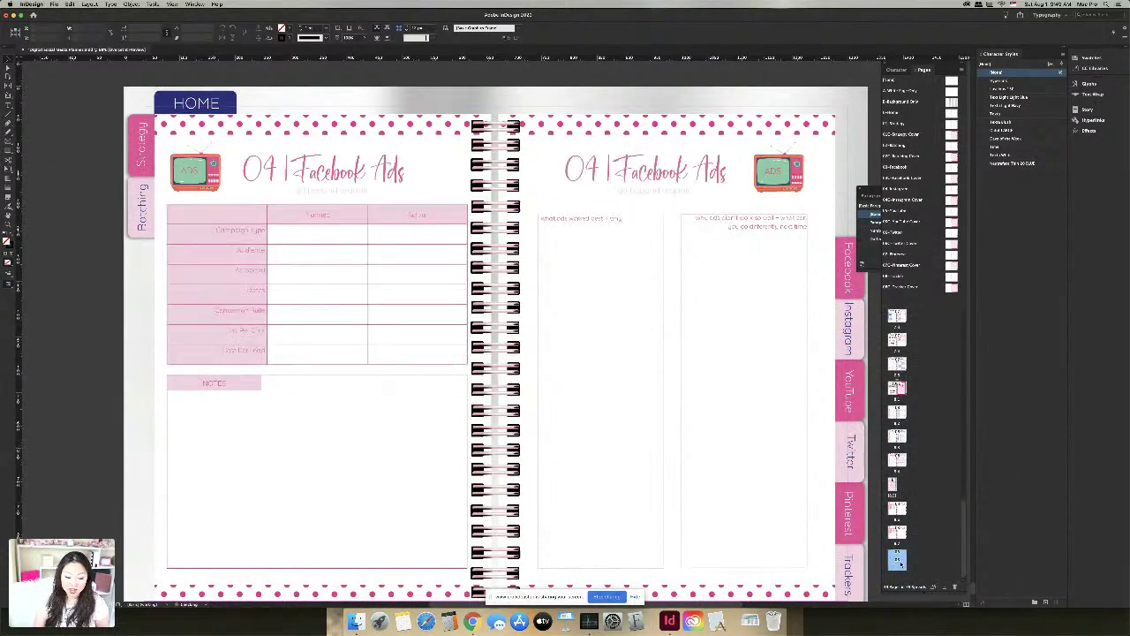
pyautogui.rightClick(897, 564)
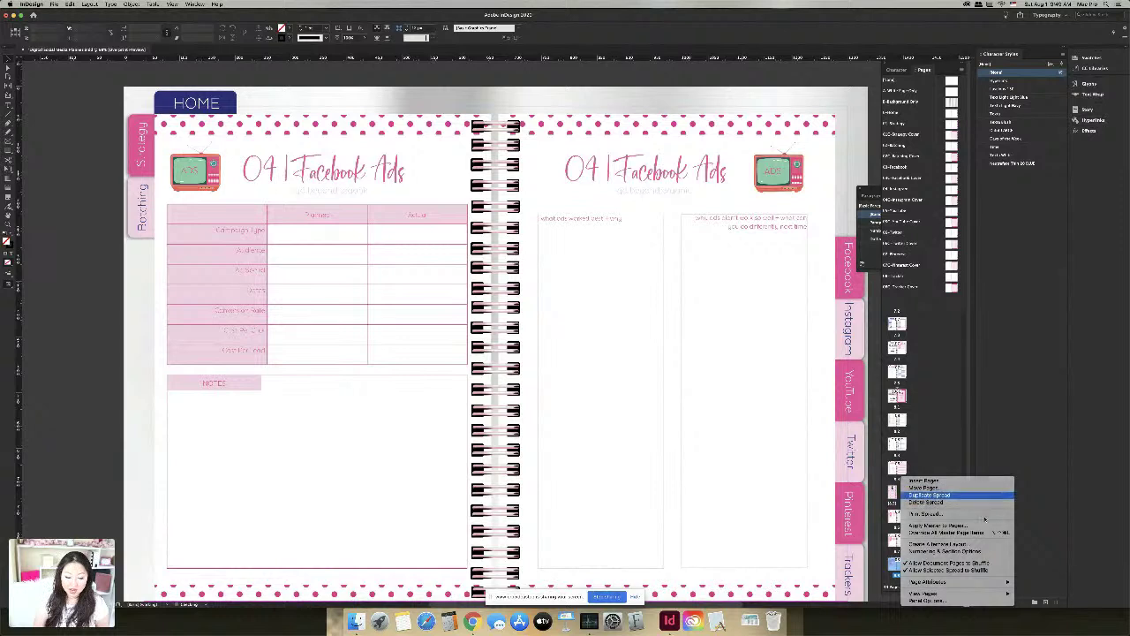
pyautogui.click(936, 495)
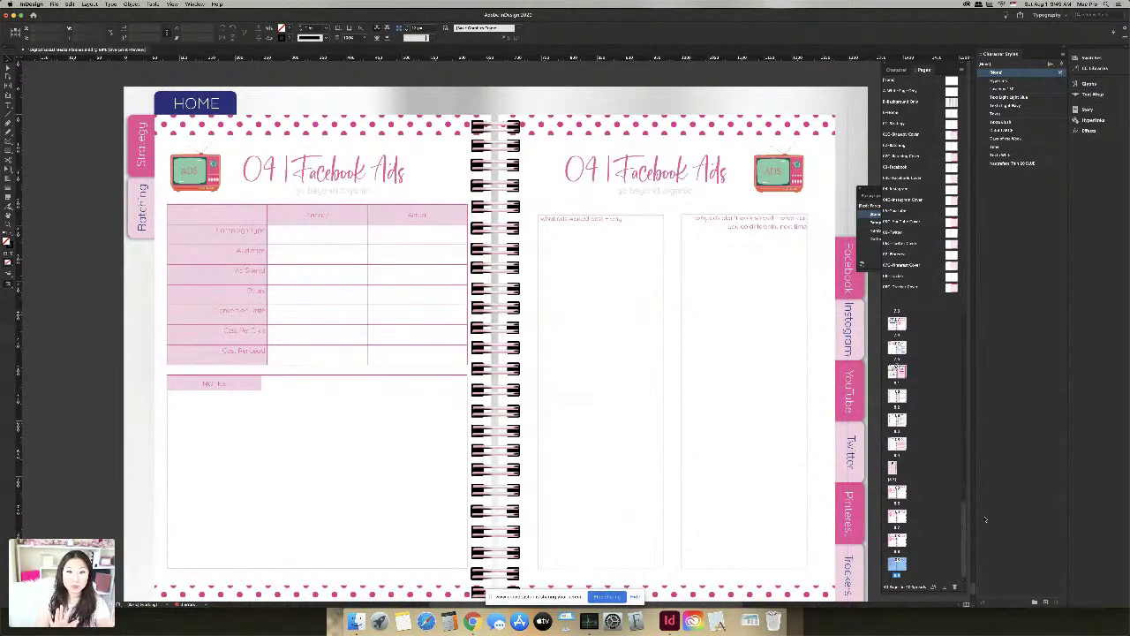
# Step: Locate the original 04 | Facebook Ads spread among the document pages, checking the Instagram Ads spread on the way
pyautogui.click(897, 492)
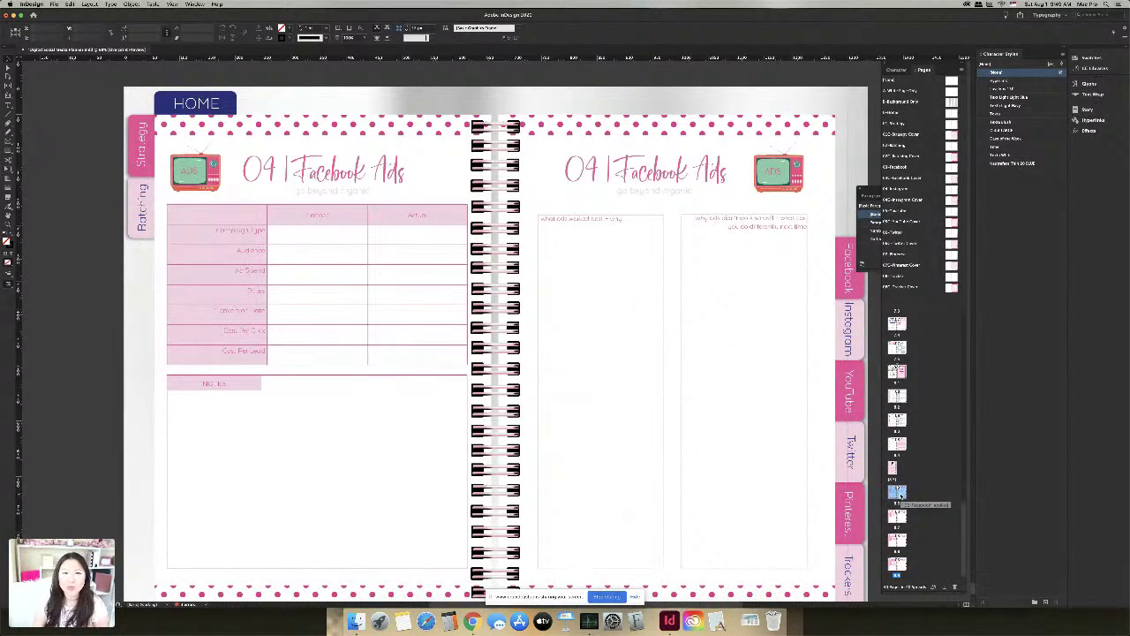
pyautogui.keyDown('shift'); pyautogui.click(899, 566); pyautogui.keyUp('shift')
pyautogui.scroll(-2, 900, 556)
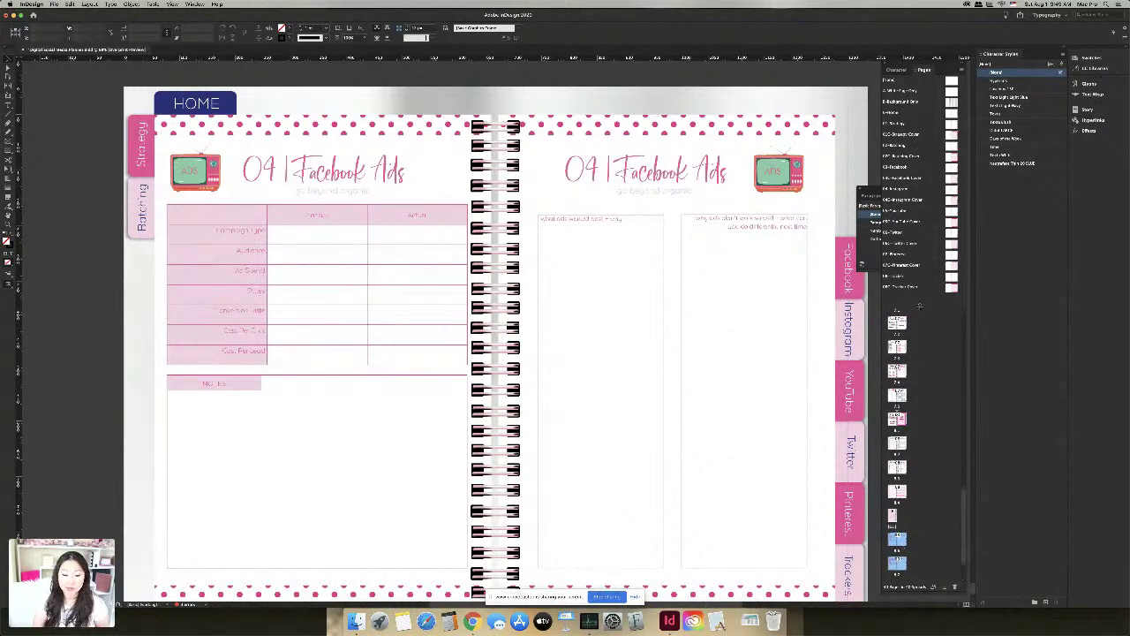
pyautogui.scroll(3, 931, 345)
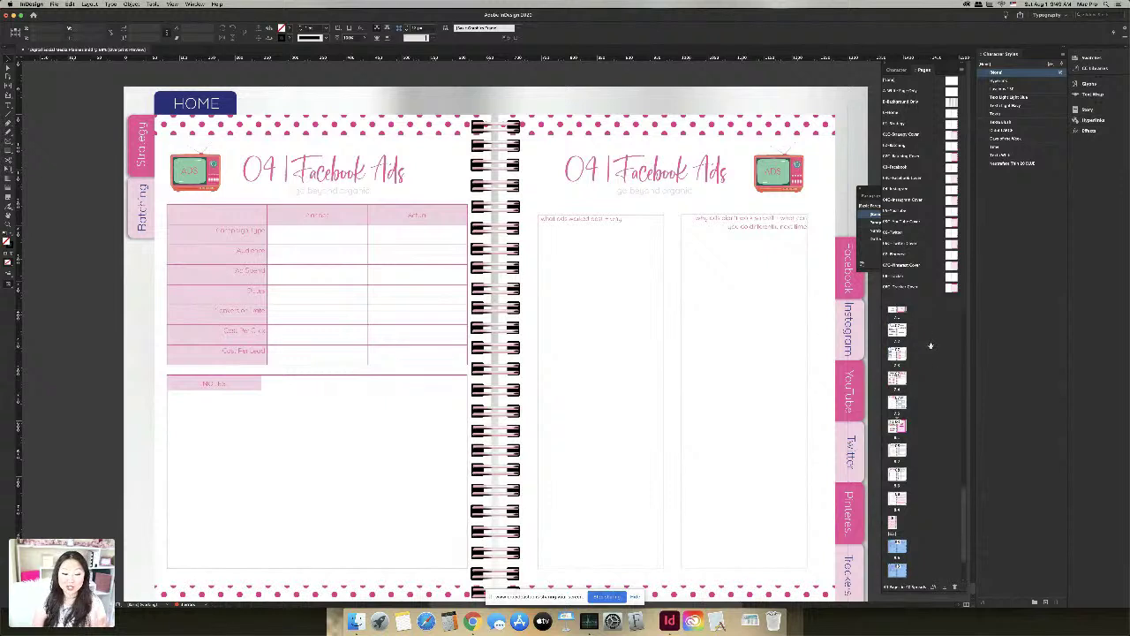
pyautogui.scroll(3, 930, 346)
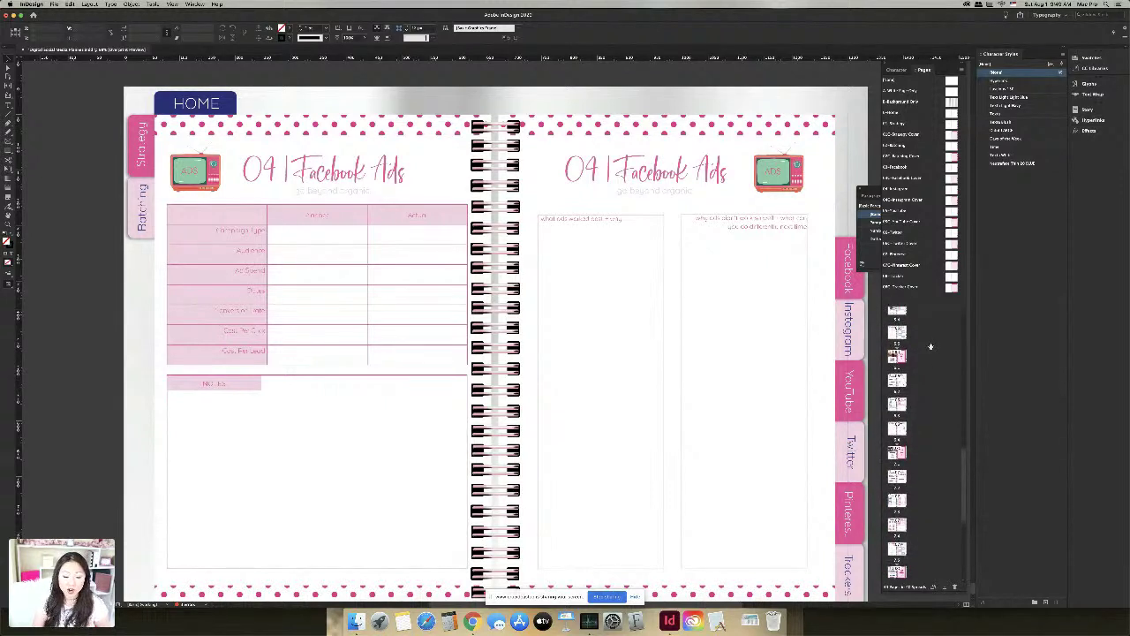
pyautogui.scroll(5, 931, 347)
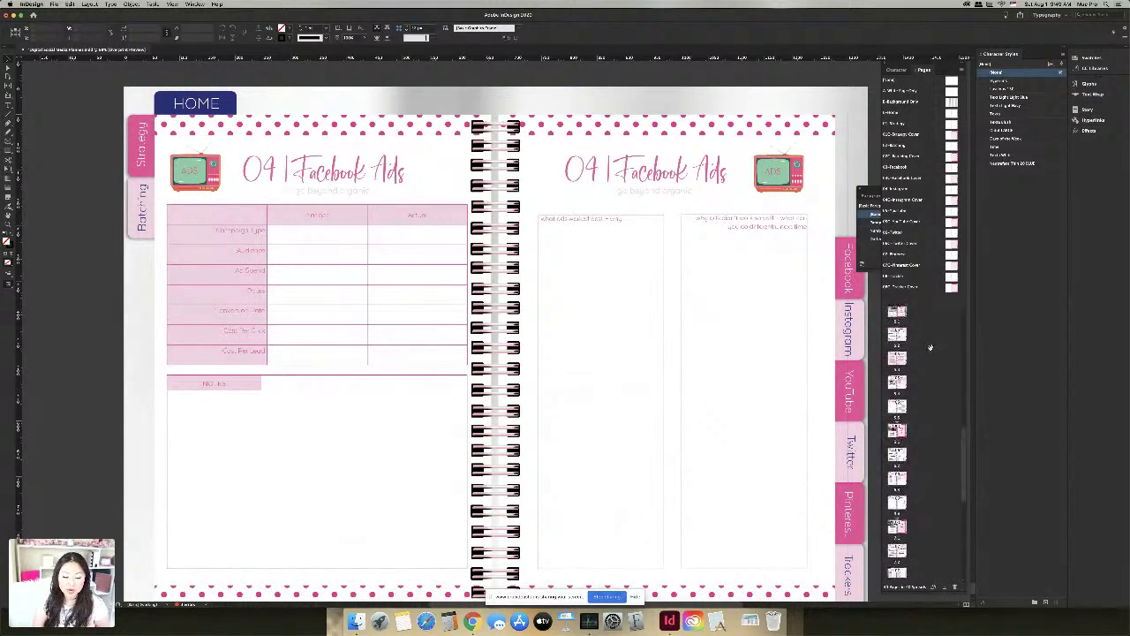
pyautogui.scroll(5, 899, 342)
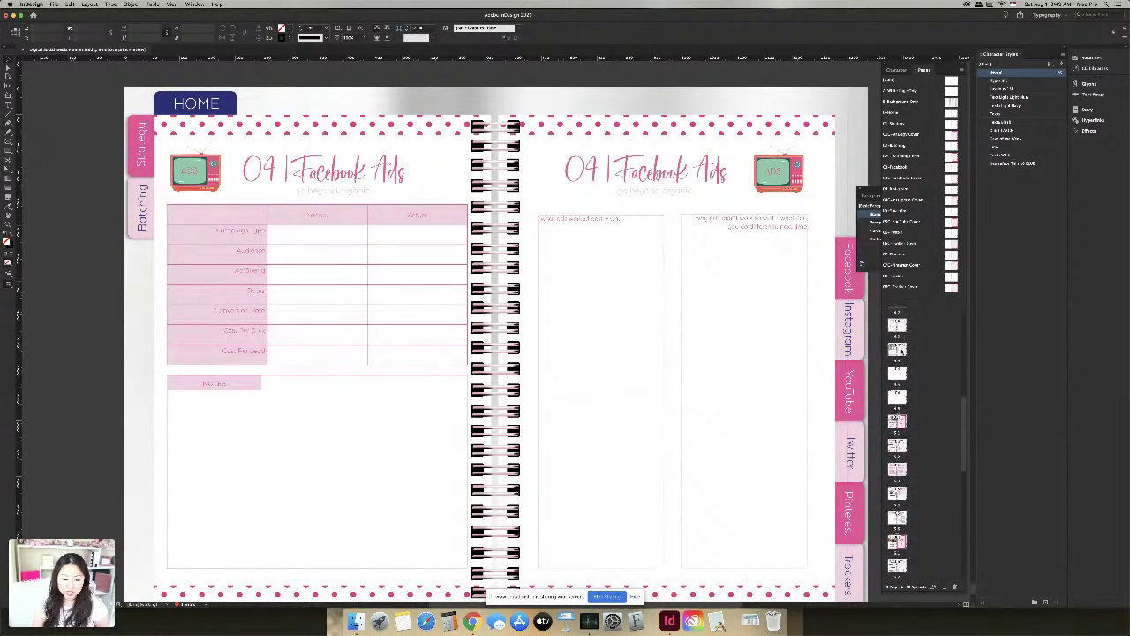
pyautogui.doubleClick(897, 372)
pyautogui.scroll(3, 897, 358)
pyautogui.scroll(2, 899, 353)
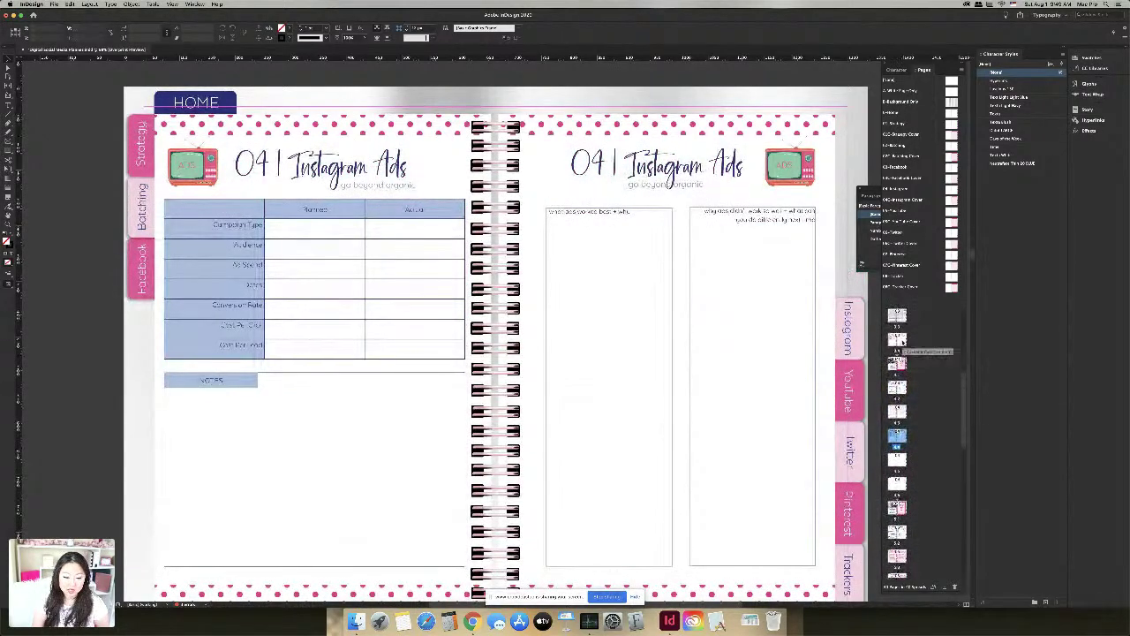
pyautogui.doubleClick(898, 360)
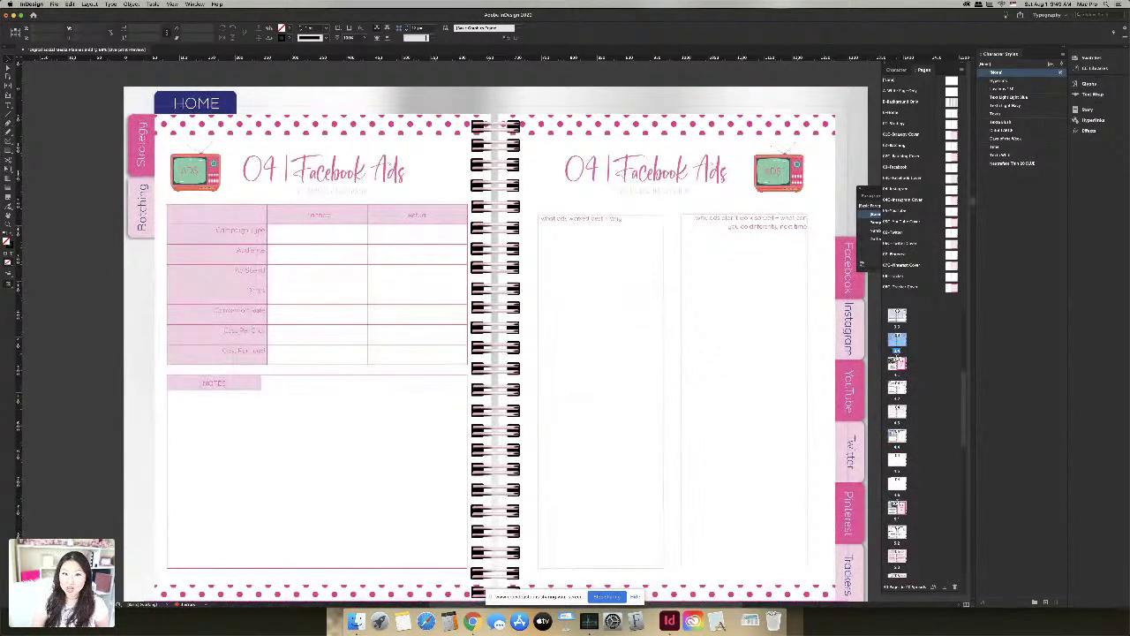
# Step: Move the four duplicated Facebook Ads spreads after page 3.4 in the current document
pyautogui.scroll(-2, 913, 415)
pyautogui.scroll(-3, 916, 432)
pyautogui.click(897, 492)
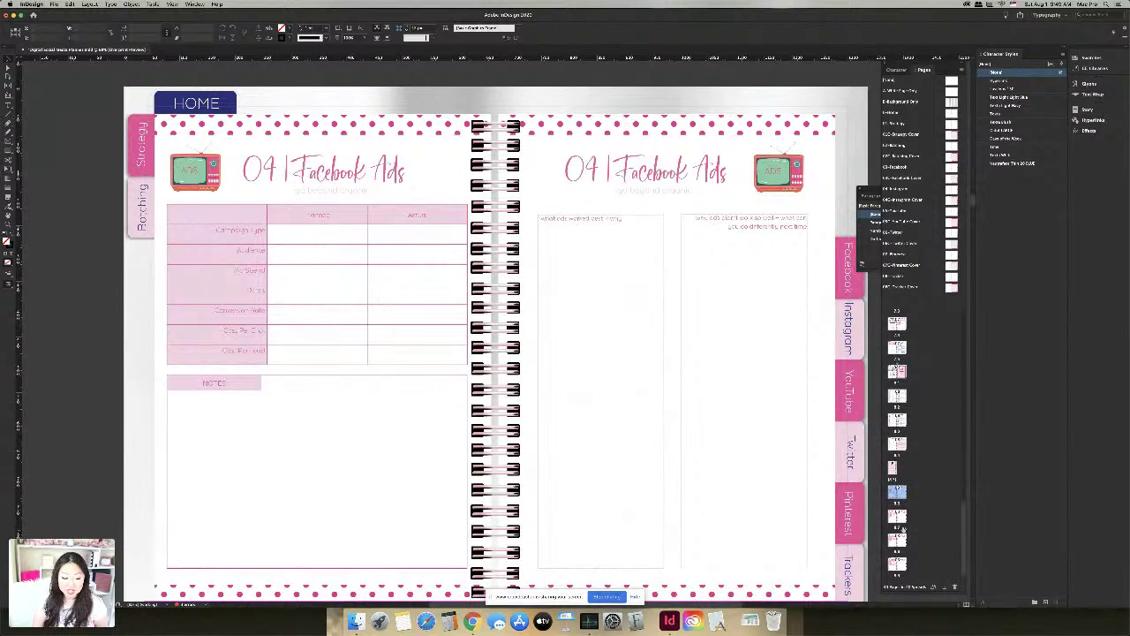
pyautogui.keyDown('shift'); pyautogui.click(899, 565); pyautogui.keyUp('shift')
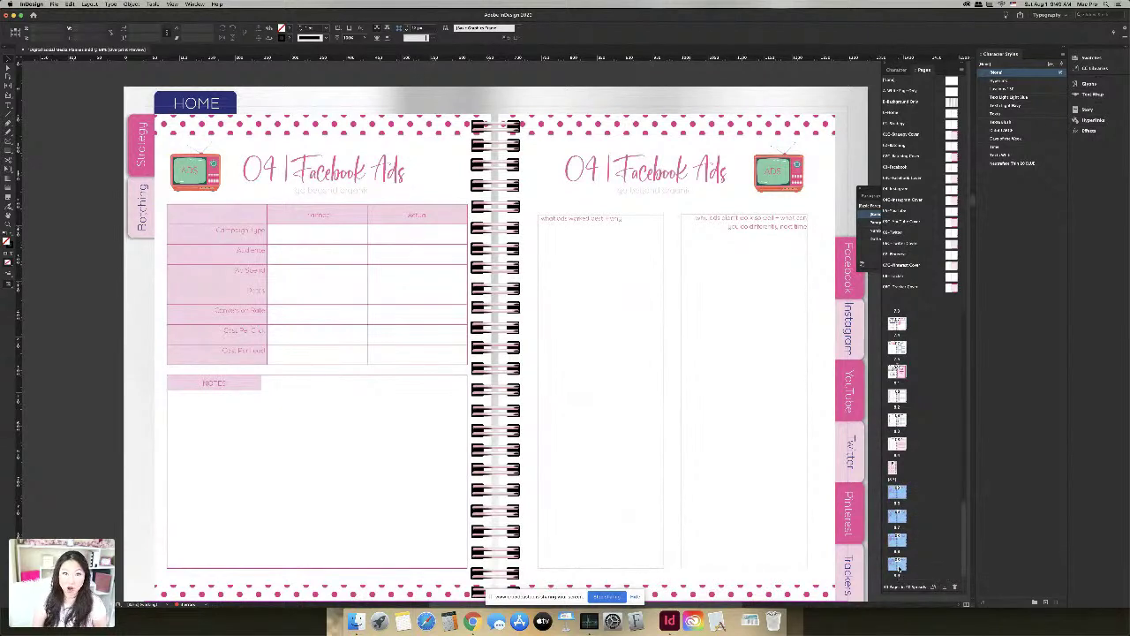
pyautogui.rightClick(907, 491)
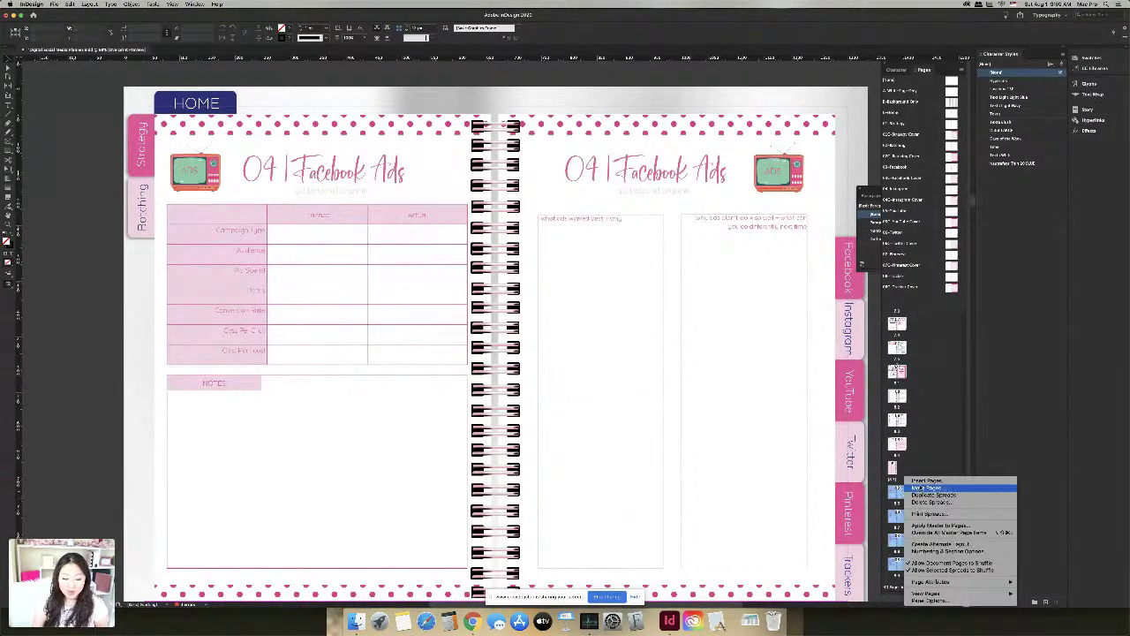
pyautogui.click(926, 487)
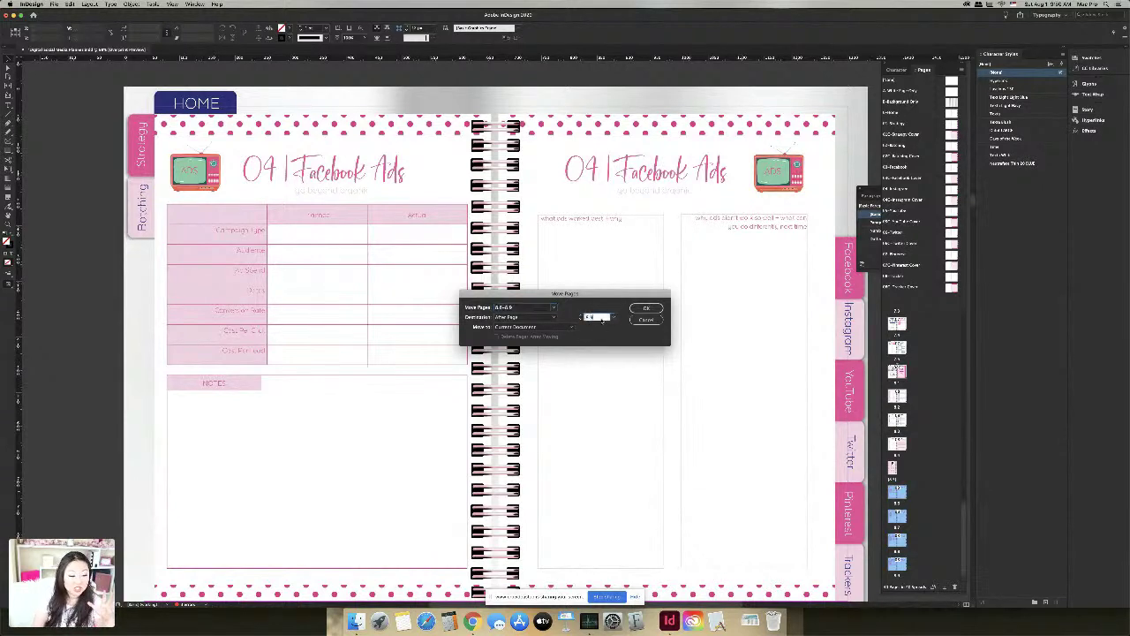
pyautogui.click(611, 319)
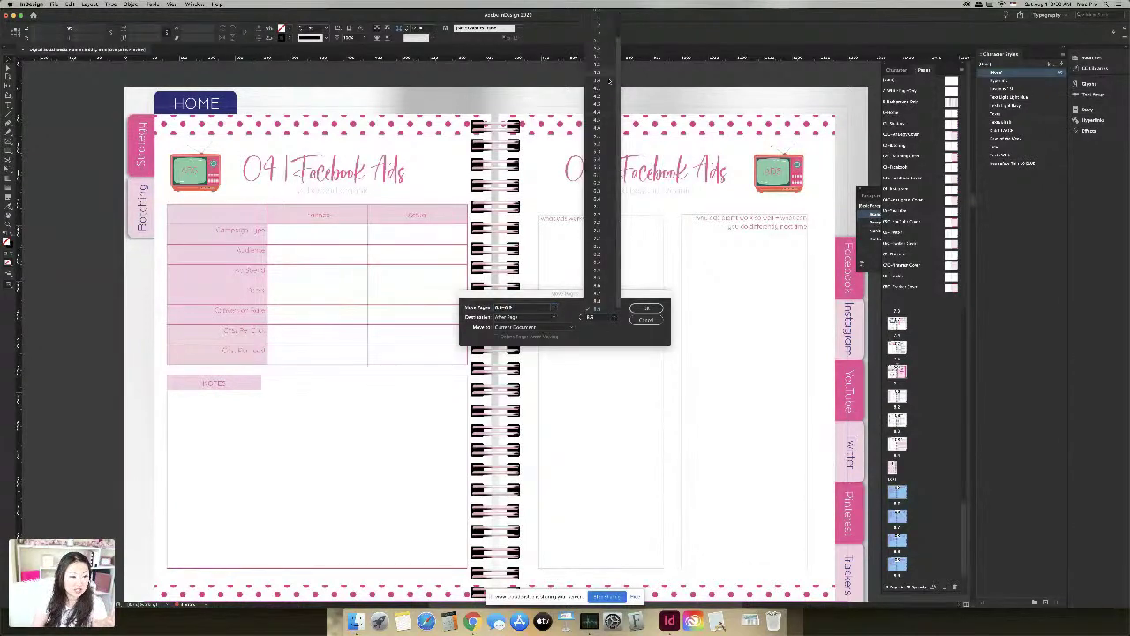
pyautogui.click(607, 80)
pyautogui.click(653, 308)
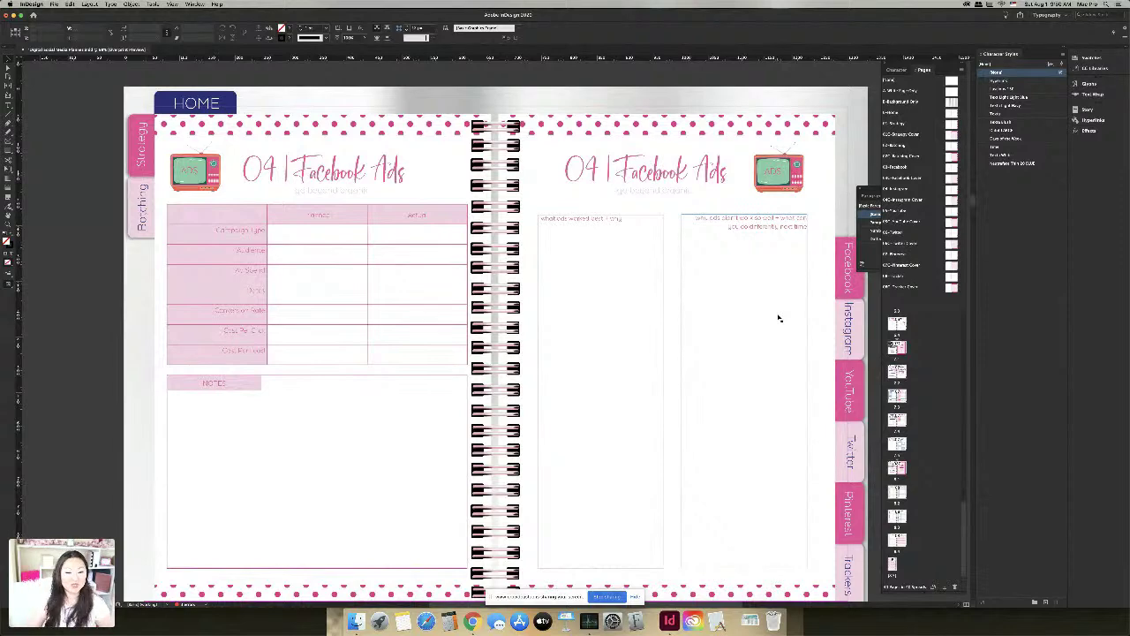
# Step: Check the moved Facebook Ads spreads in the Facebook section, continuing down to the next section's cover
pyautogui.scroll(5, 872, 416)
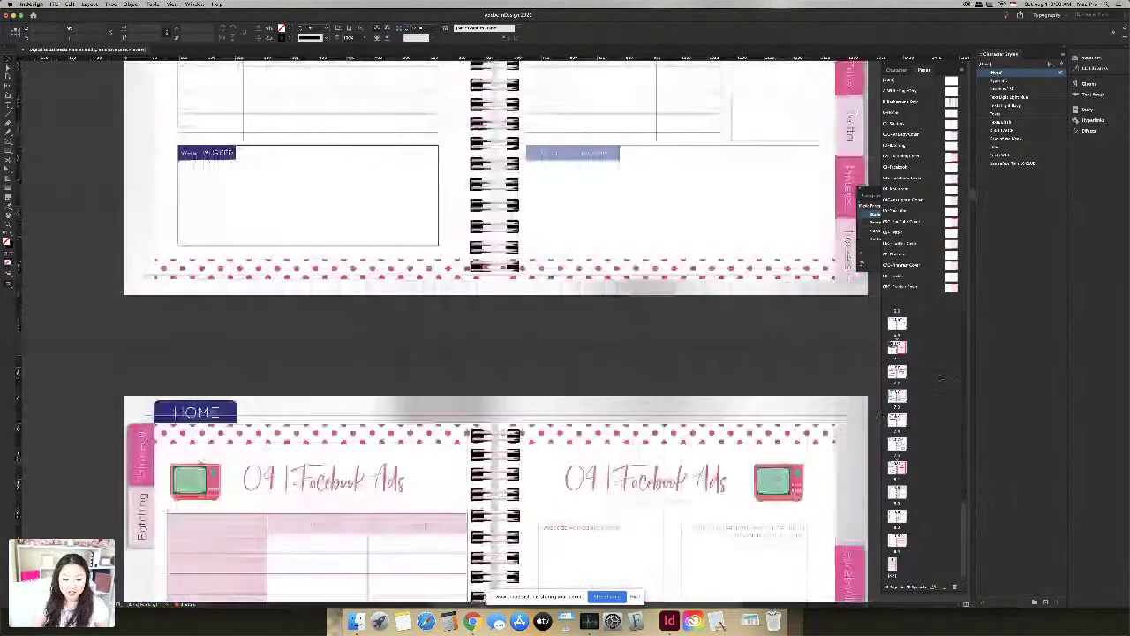
pyautogui.scroll(3, 873, 416)
pyautogui.scroll(2, 918, 353)
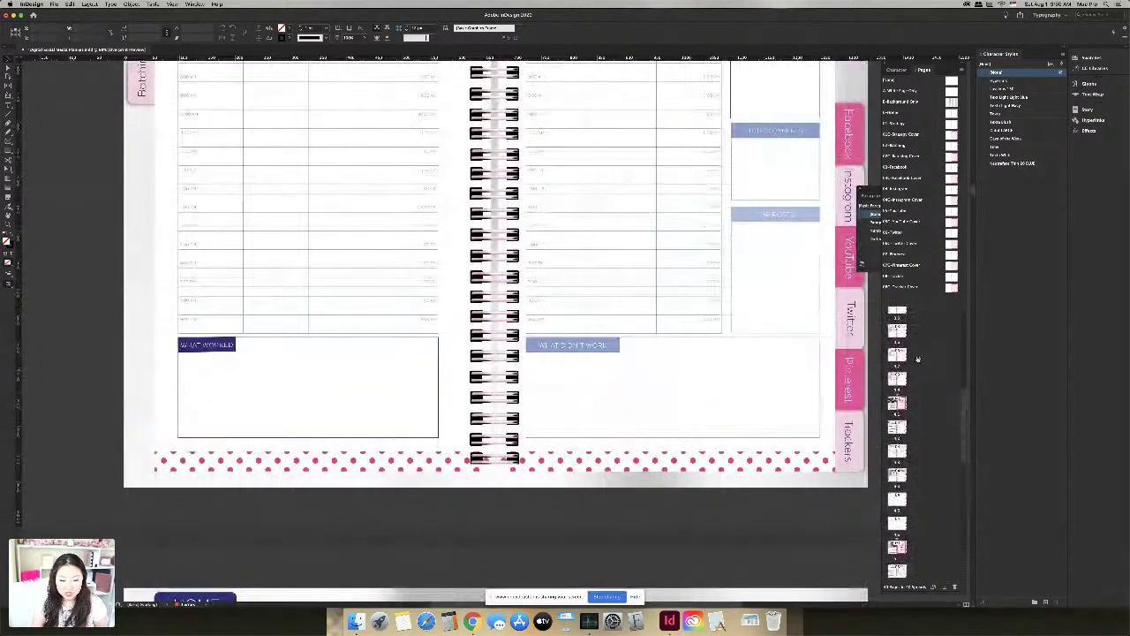
pyautogui.scroll(2, 918, 359)
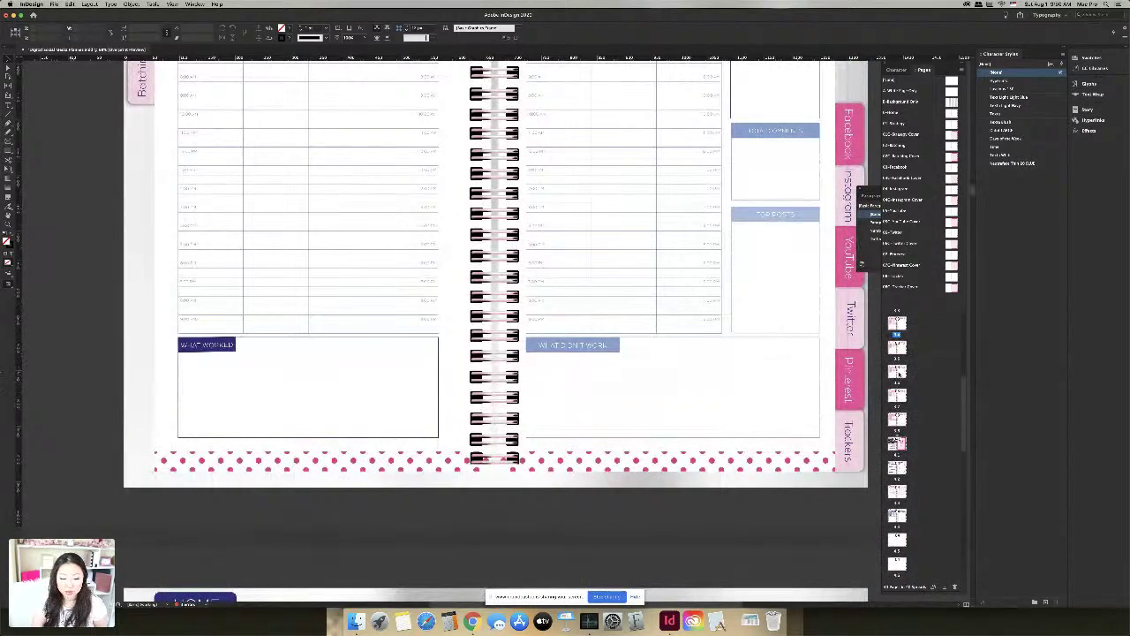
pyautogui.doubleClick(899, 324)
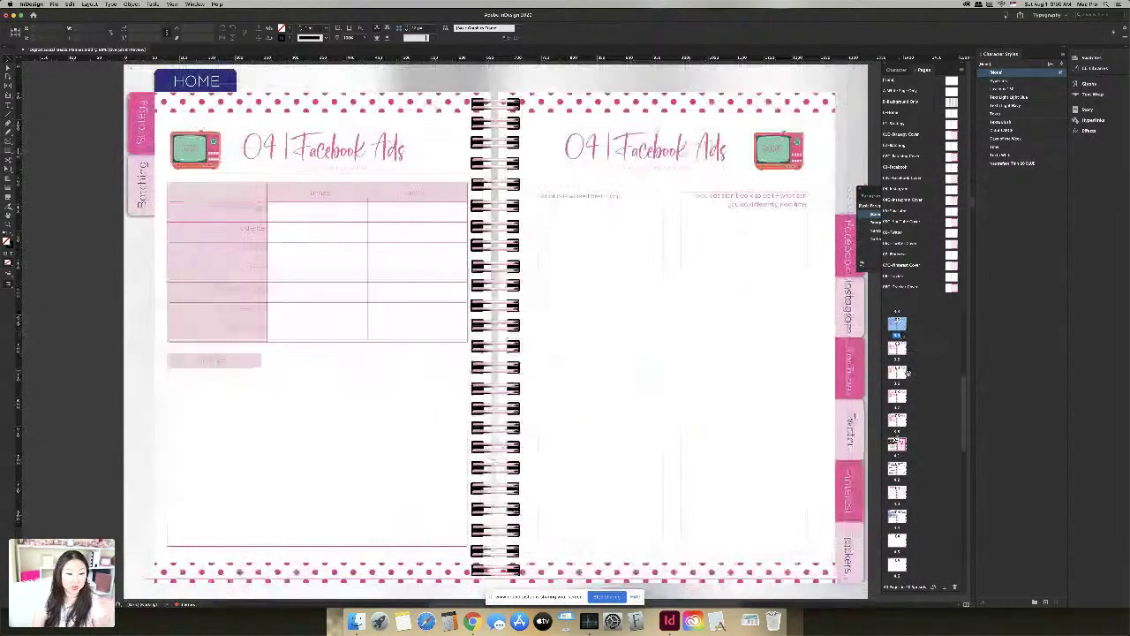
pyautogui.click(897, 349)
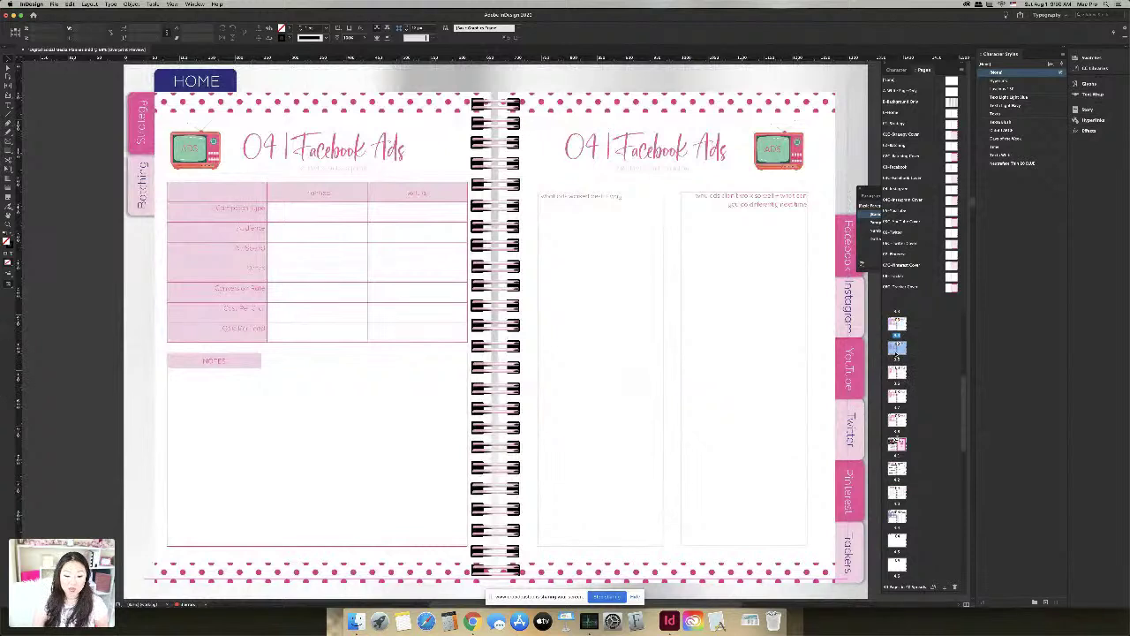
pyautogui.doubleClick(895, 372)
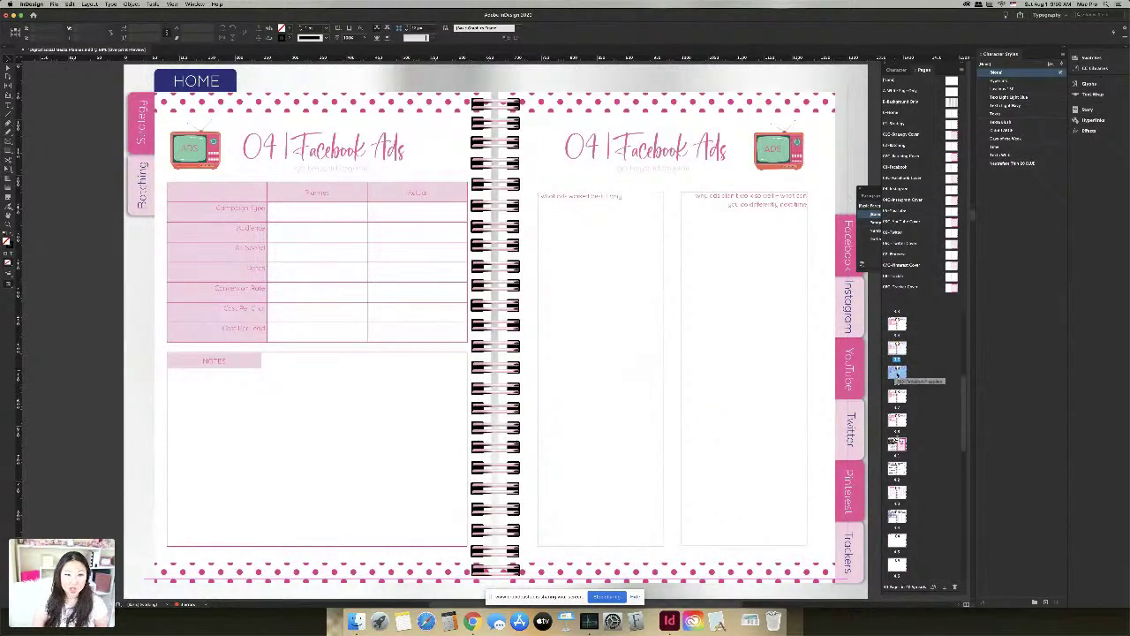
pyautogui.click(897, 399)
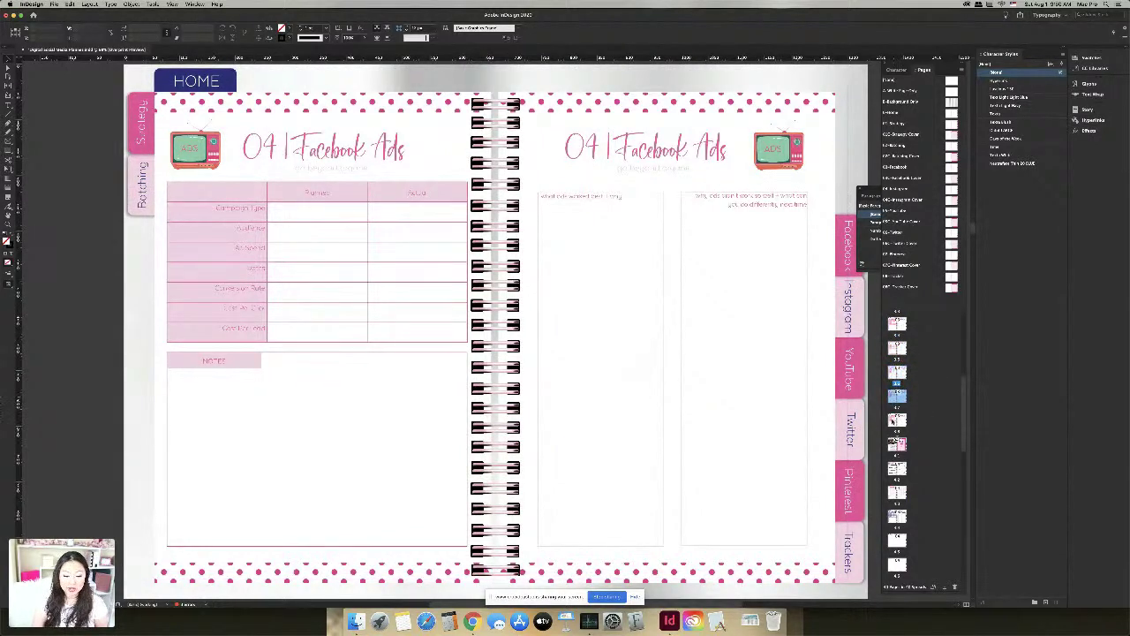
pyautogui.click(897, 420)
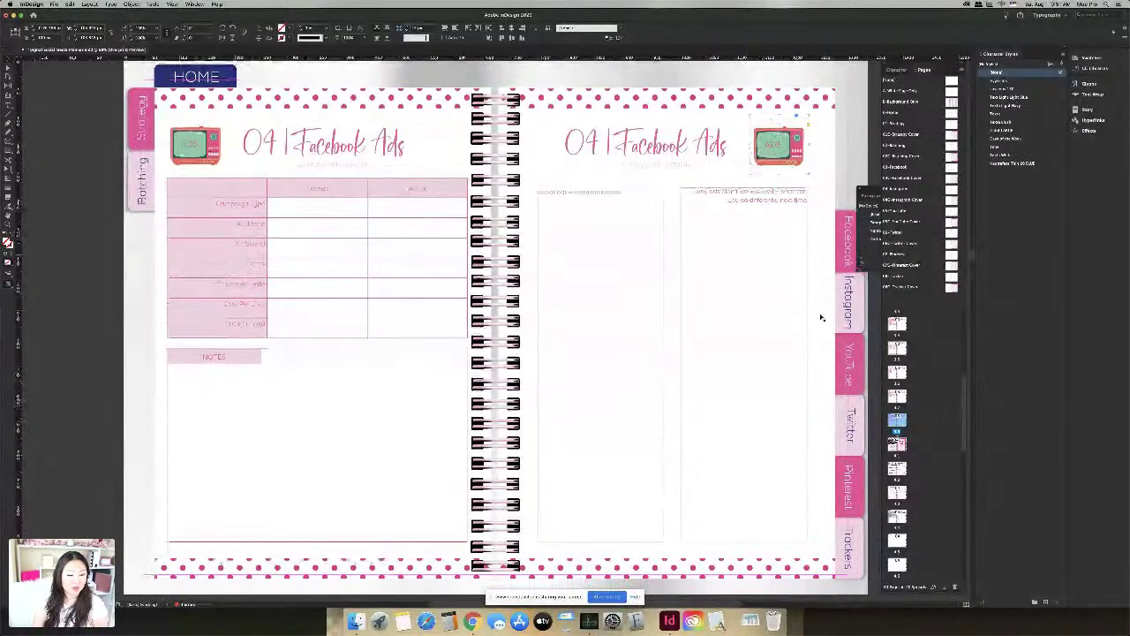
pyautogui.scroll(-5, 821, 315)
pyautogui.scroll(-8, 494, 327)
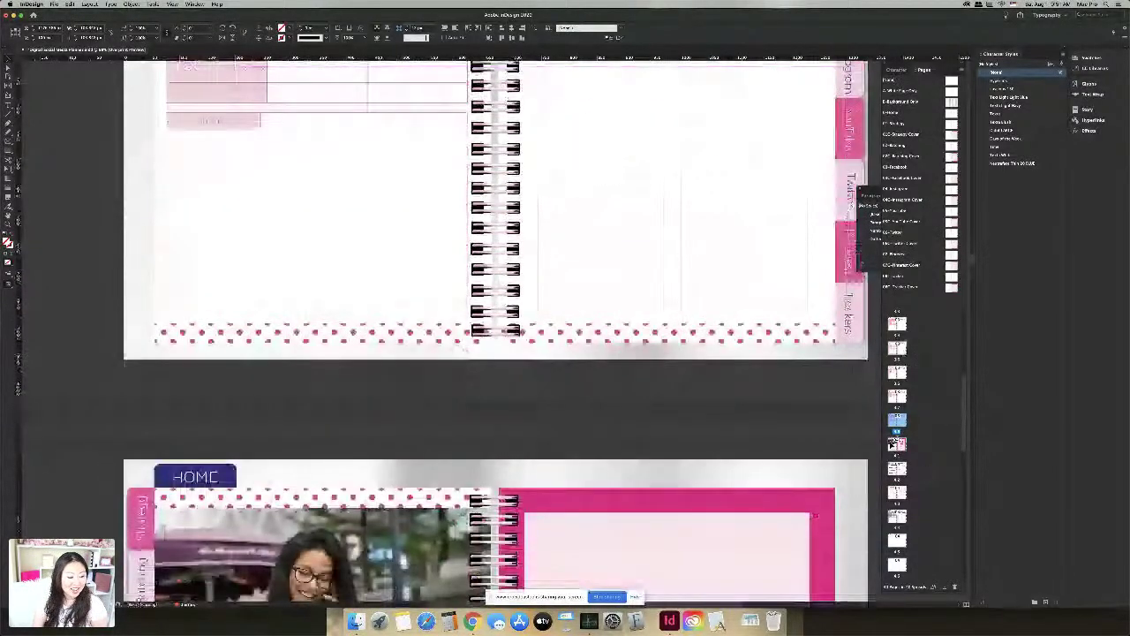
# Step: Go to the 04 Instagram cover spread and select its photo of the woman with the coffee cup
pyautogui.scroll(-10, 494, 332)
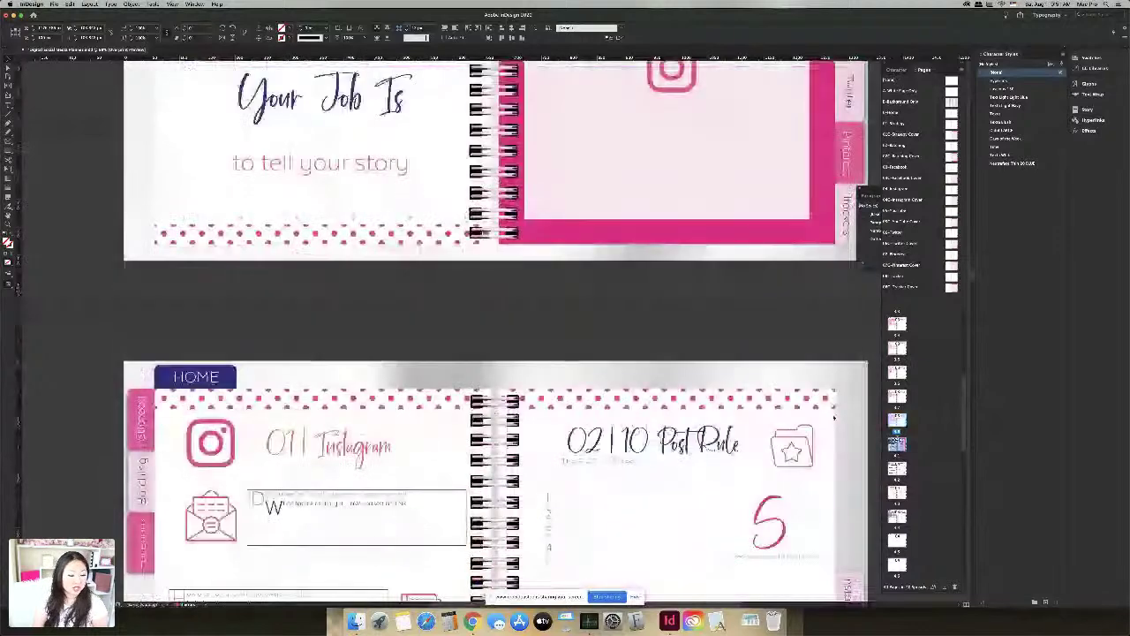
pyautogui.doubleClick(896, 444)
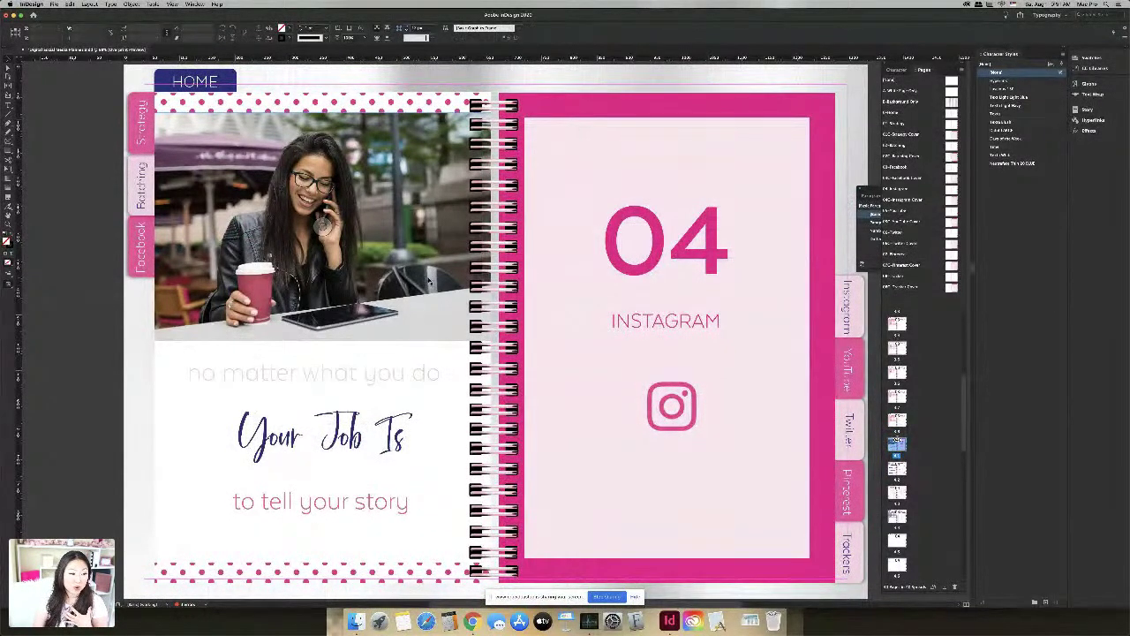
pyautogui.click(451, 278)
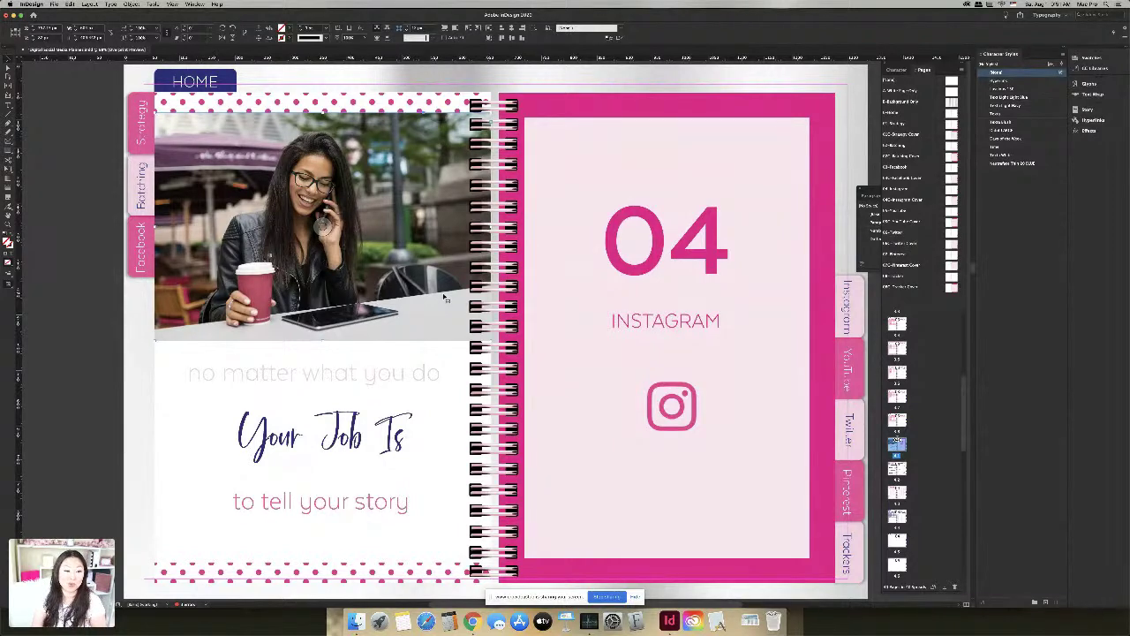
# Step: Switch to the Adobe Stock page in Chrome and search for "woman with laptop"
pyautogui.click(473, 621)
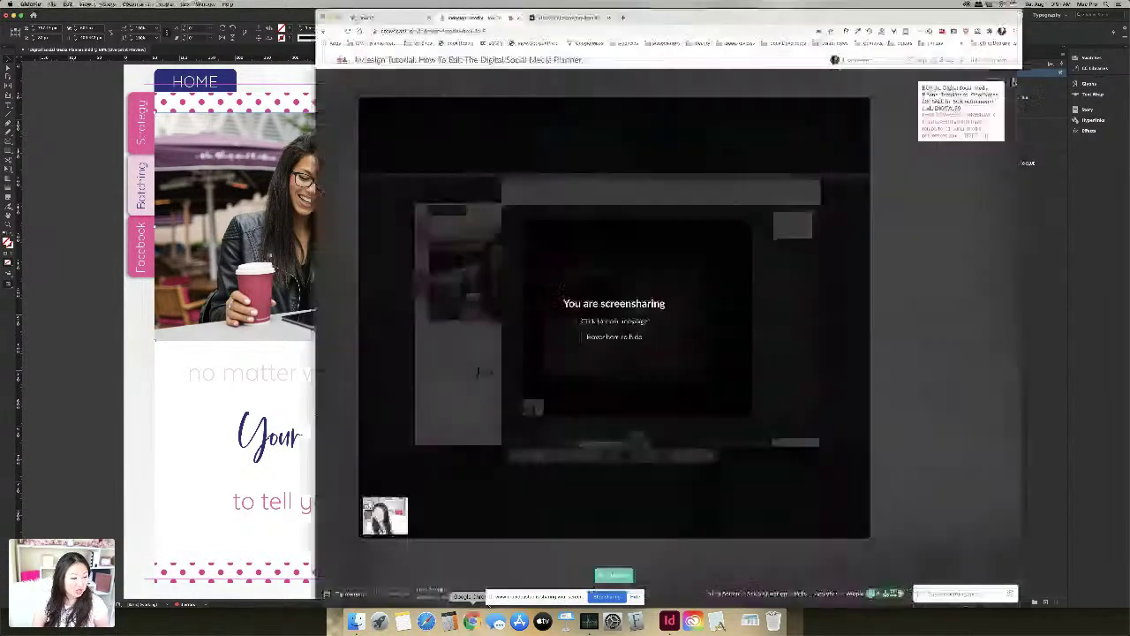
pyautogui.click(560, 17)
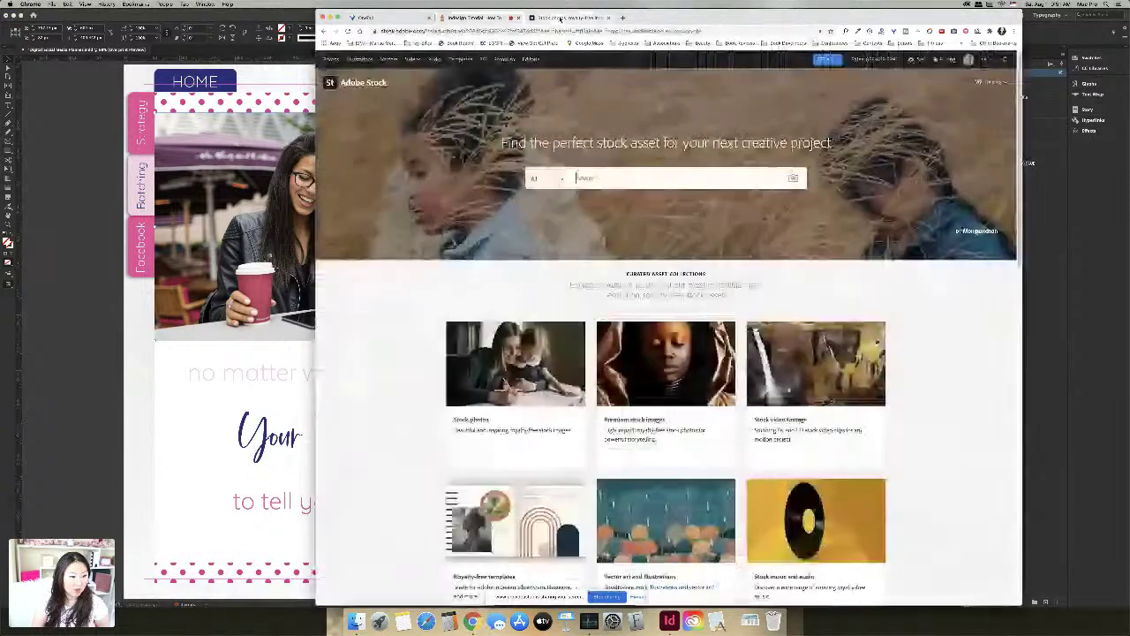
pyautogui.click(605, 177)
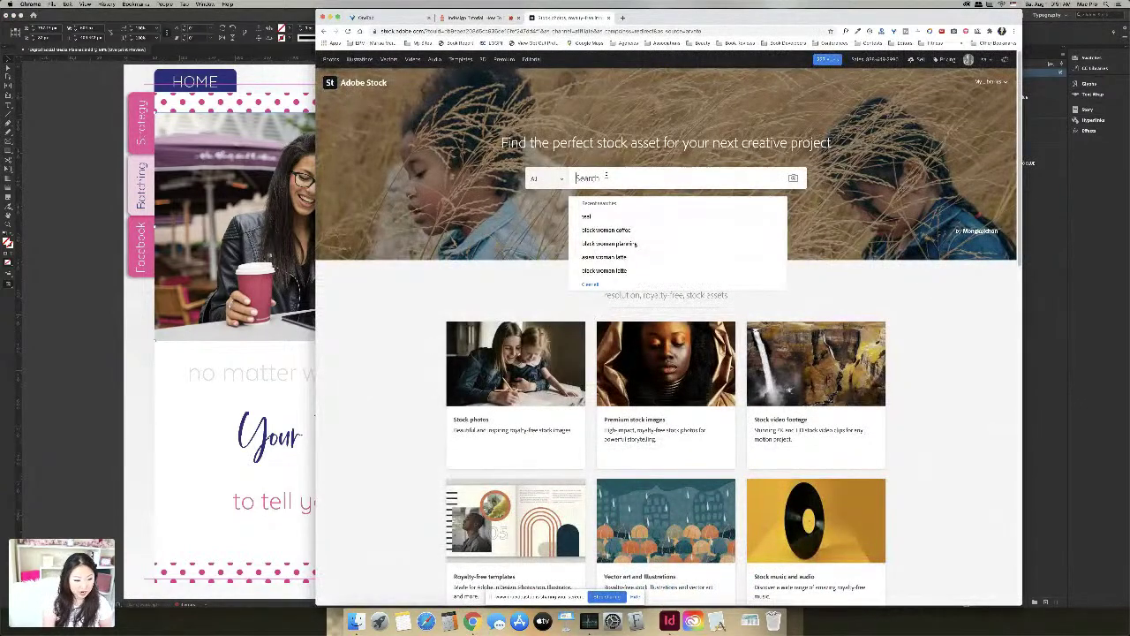
pyautogui.write('woman with laptop')
pyautogui.press('Return')
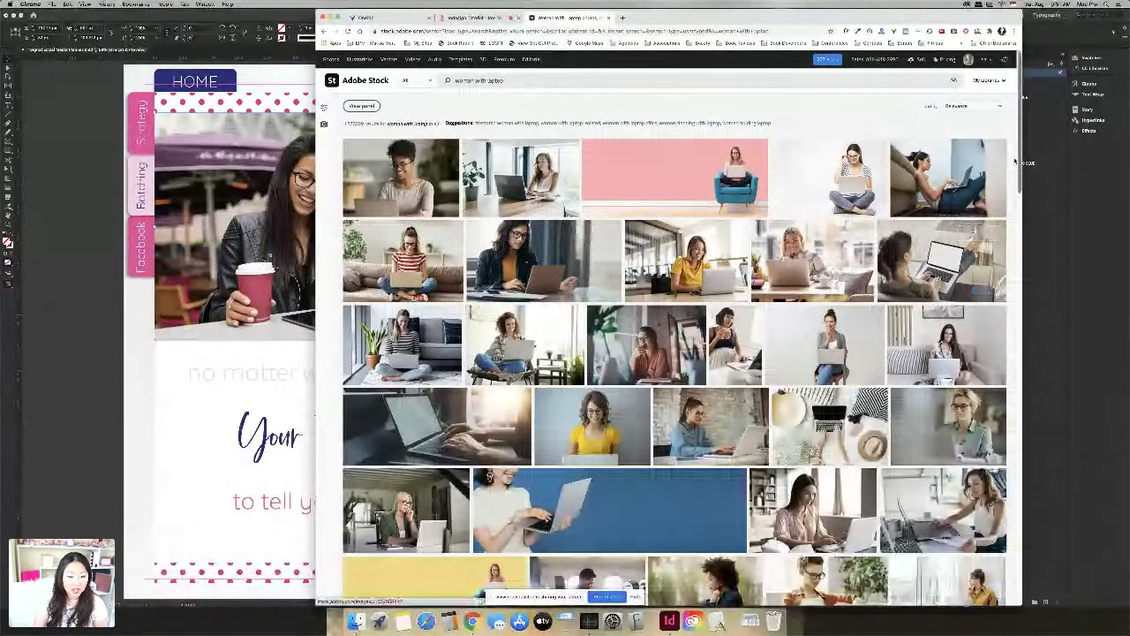
# Step: Download the preview of the stock photo showing a woman sitting on the floor with a laptop against a sofa
pyautogui.scroll(-2, 882, 126)
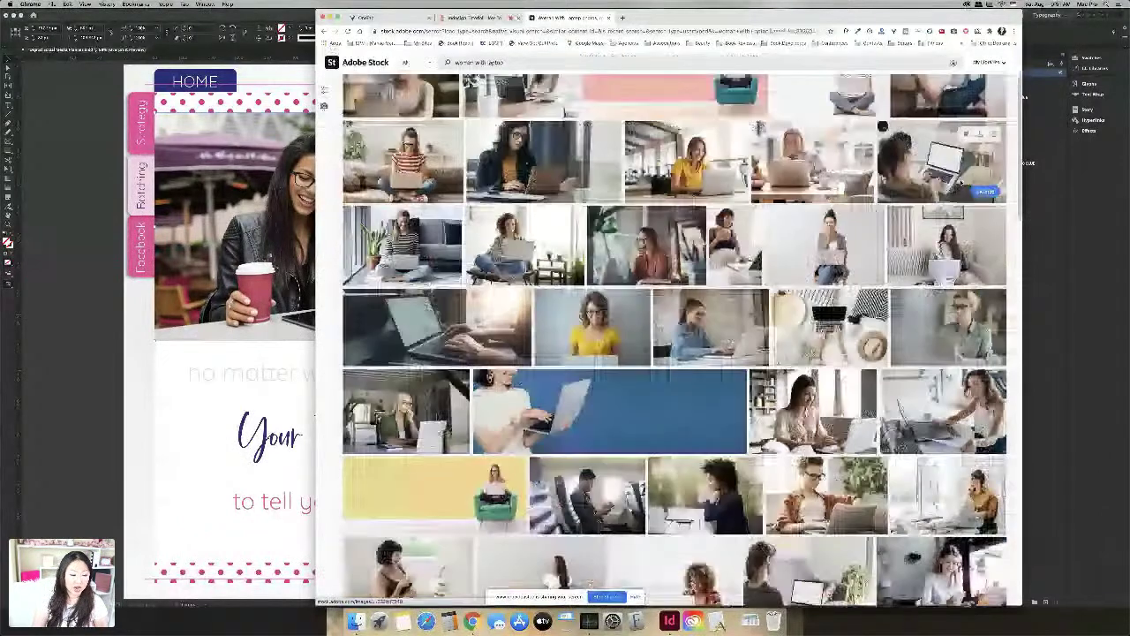
pyautogui.click(961, 184)
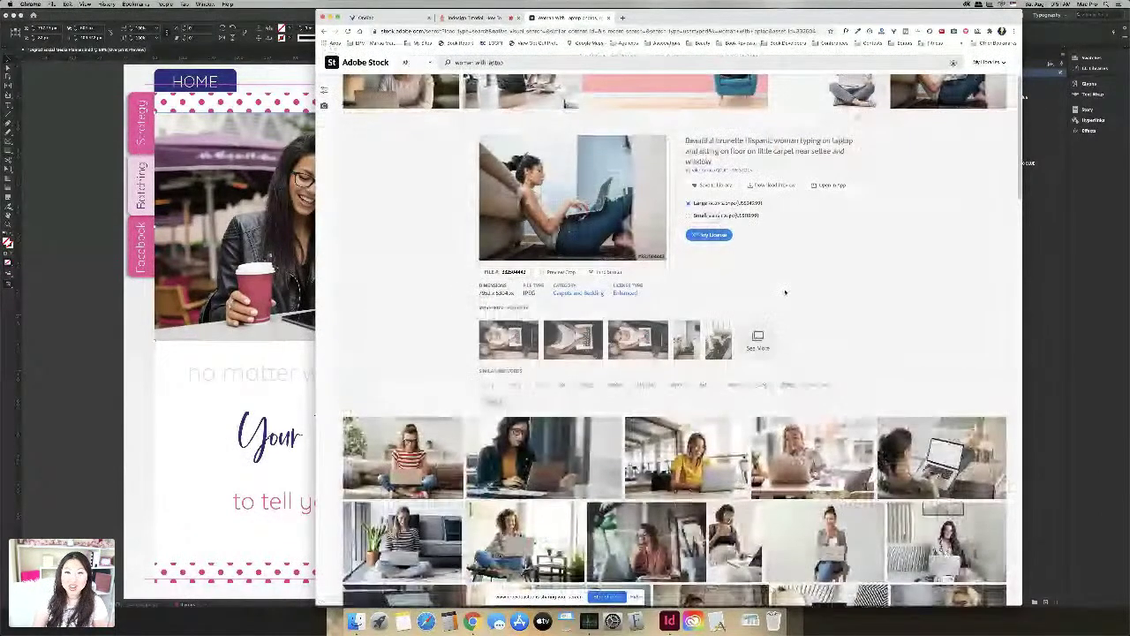
pyautogui.click(772, 185)
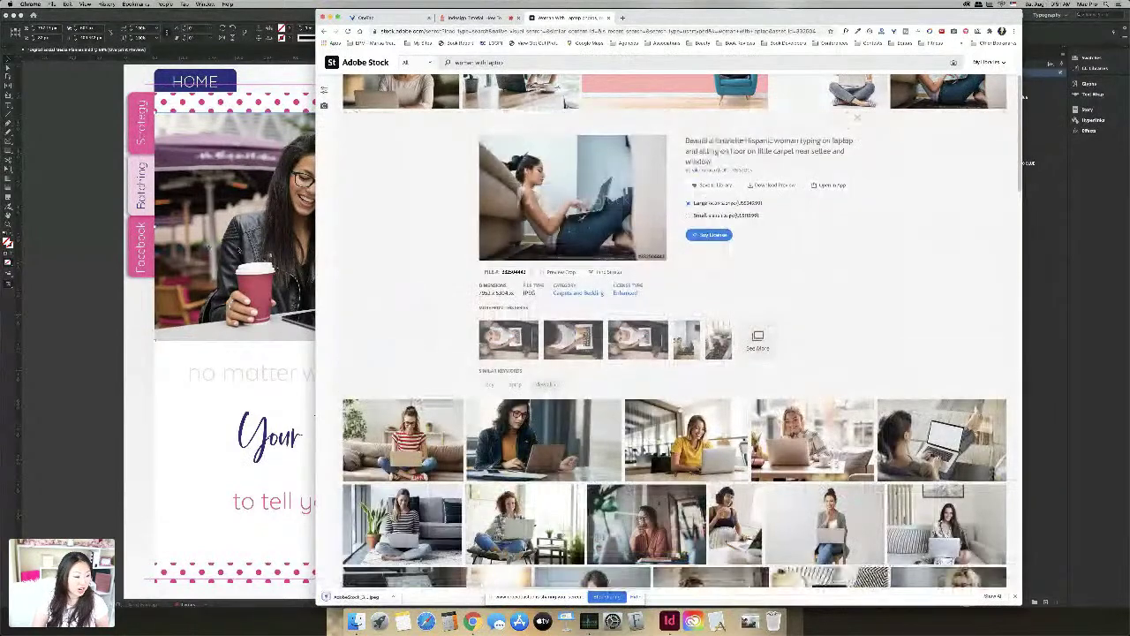
# Step: Return to InDesign and replace the Instagram cover photo inside its frame with the downloaded stock preview
pyautogui.moveTo(740, 18); pyautogui.dragTo(1101, 18)
pyautogui.click(381, 263)
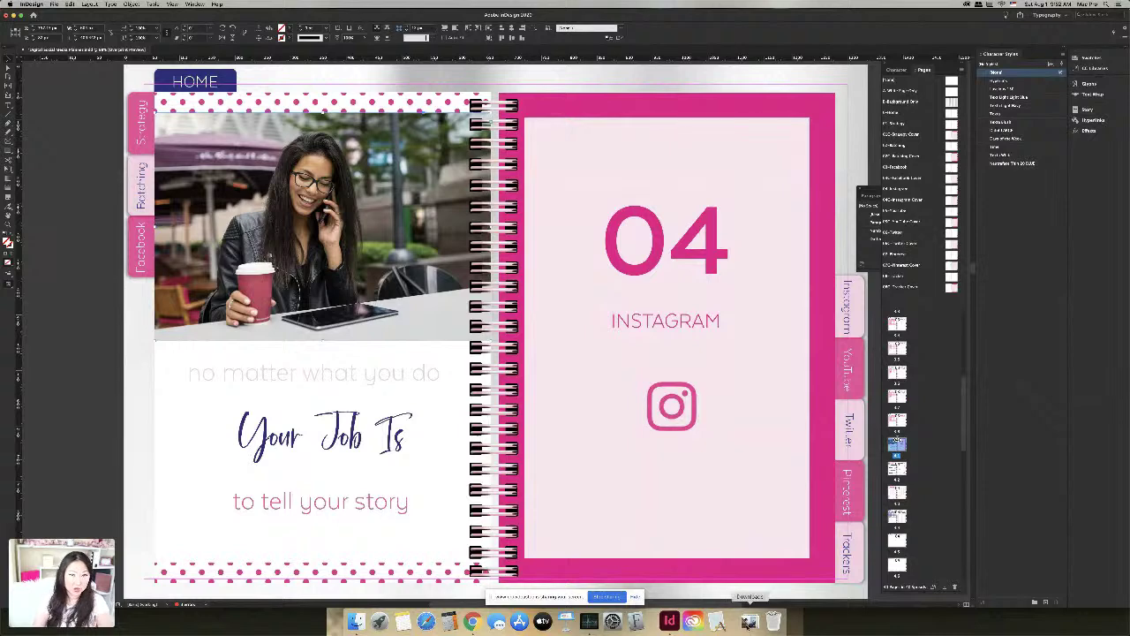
pyautogui.click(748, 620)
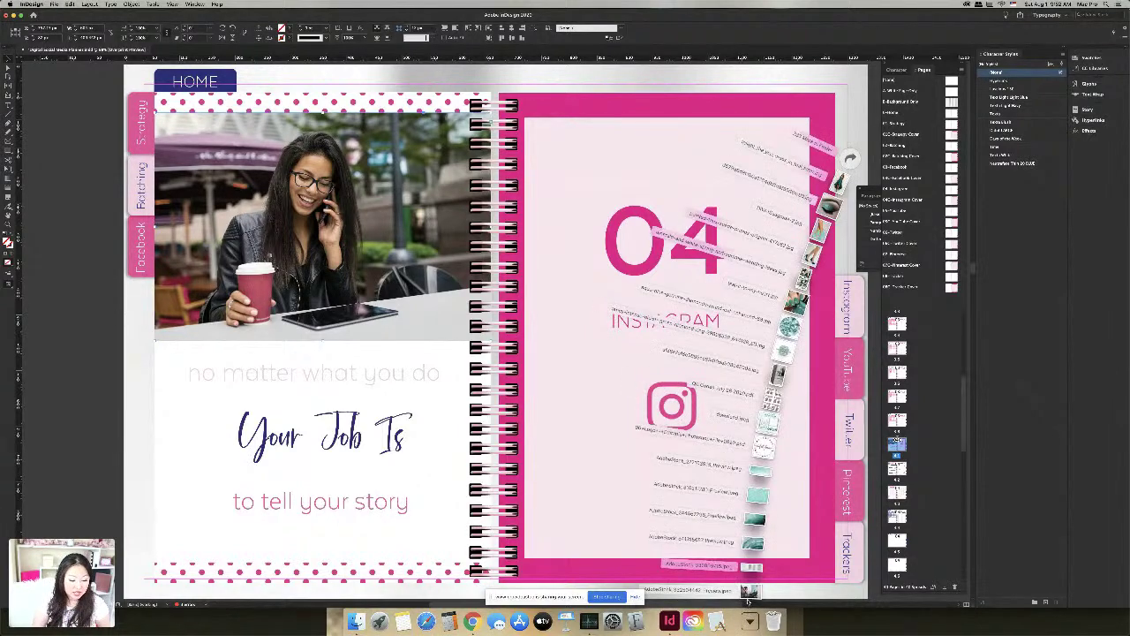
pyautogui.moveTo(759, 565); pyautogui.dragTo(386, 285)
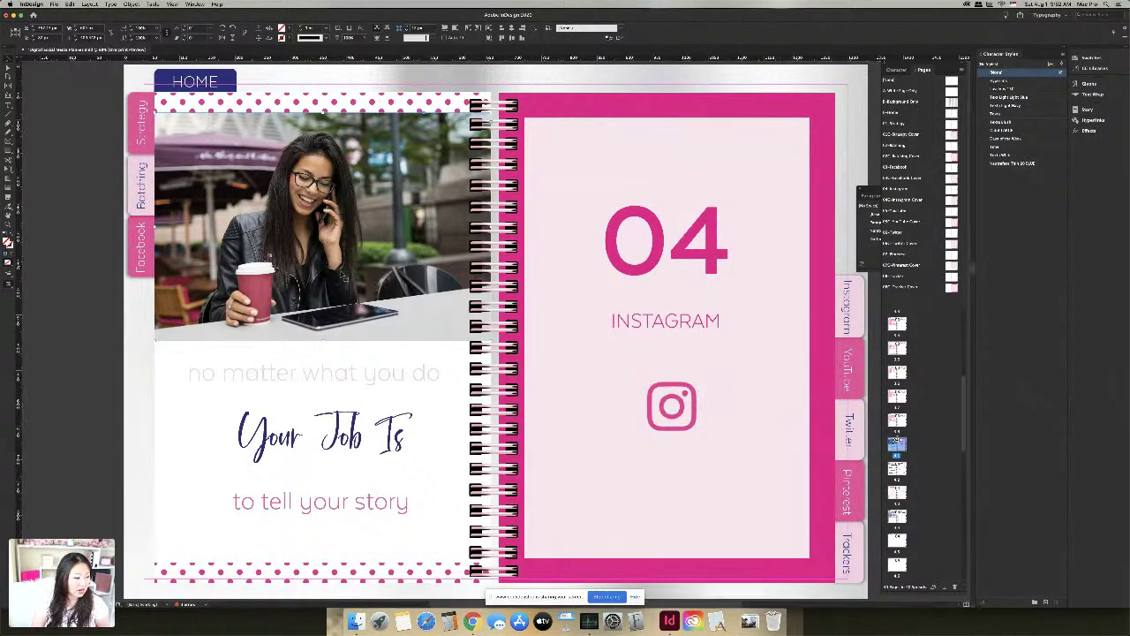
pyautogui.click(345, 272)
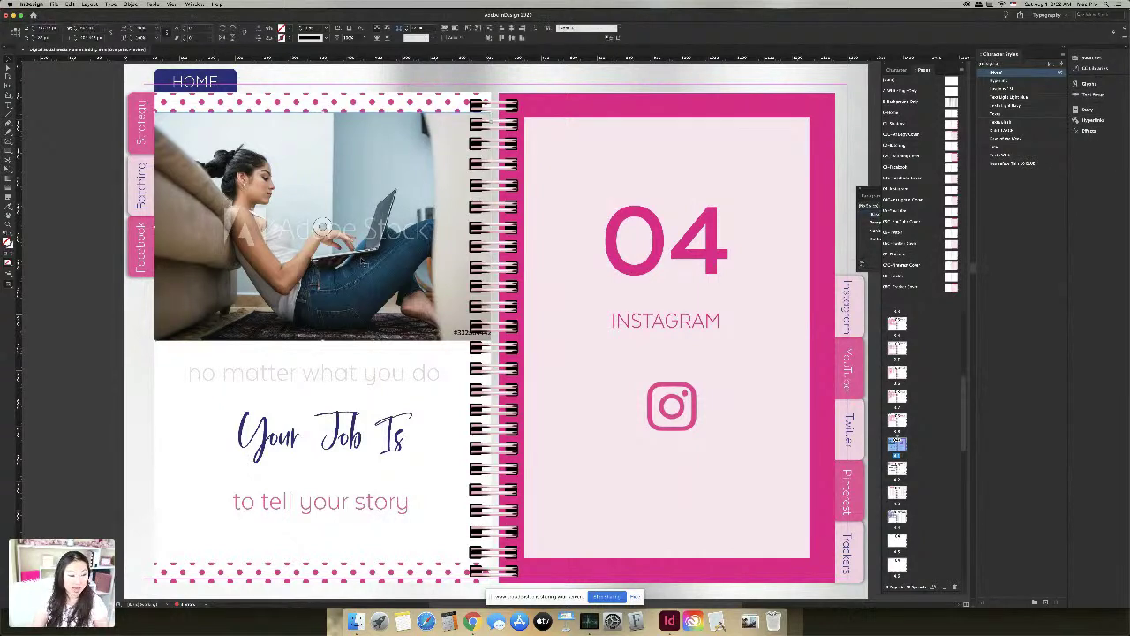
pyautogui.click(53, 4)
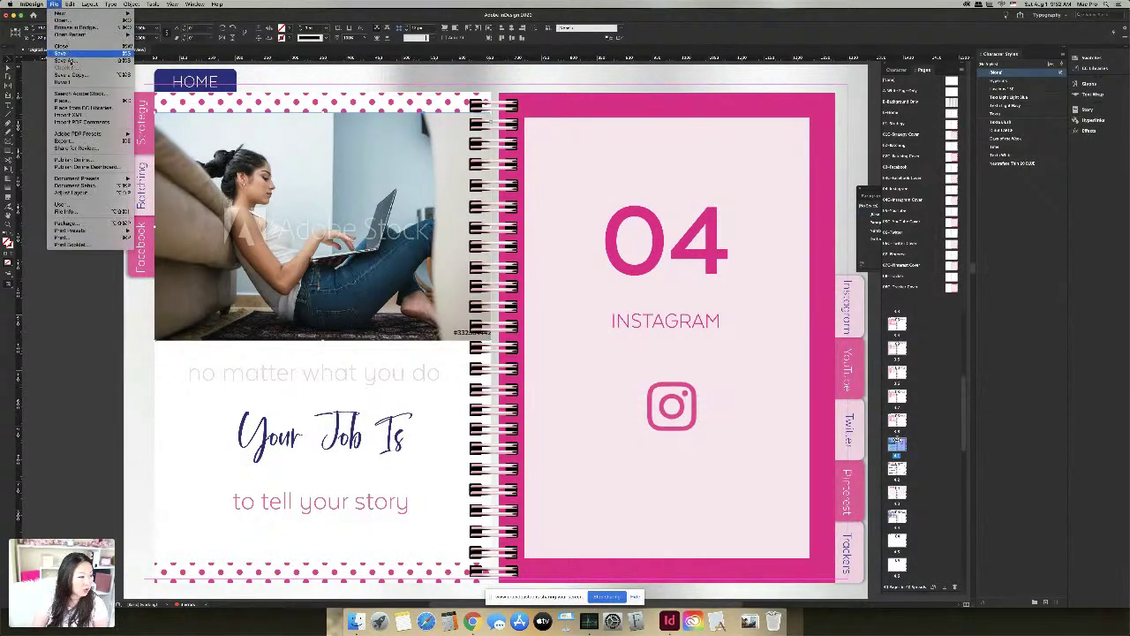
pyautogui.click(85, 100)
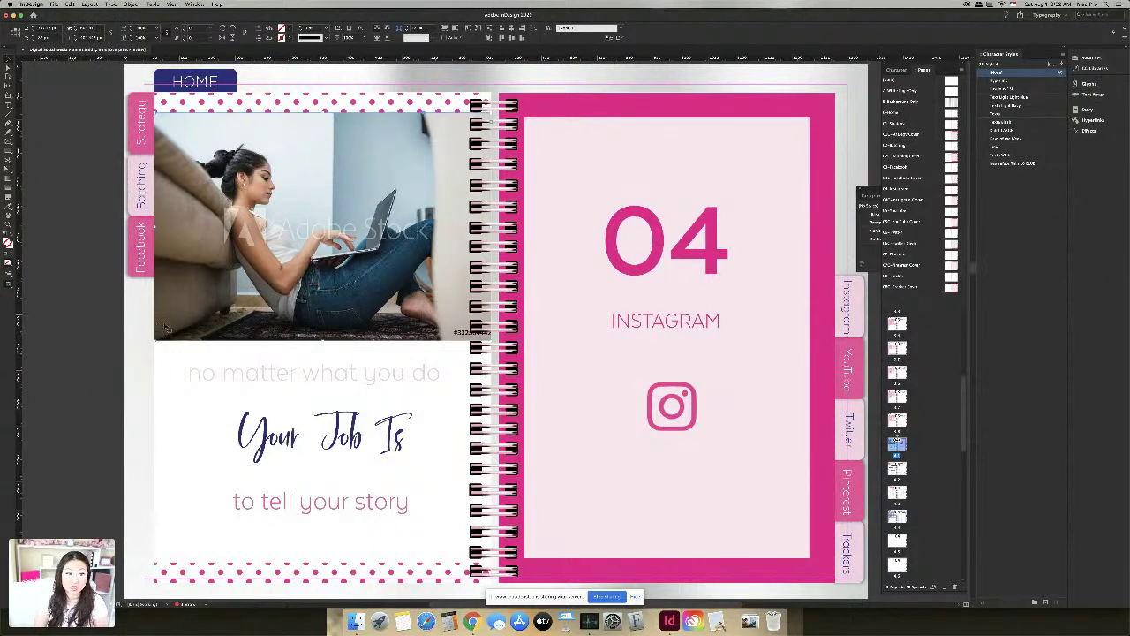
# Step: Delete the cover photo with its frame and place the downloaded stock preview above the quote in its position
pyautogui.click(269, 232)
pyautogui.press('Delete')
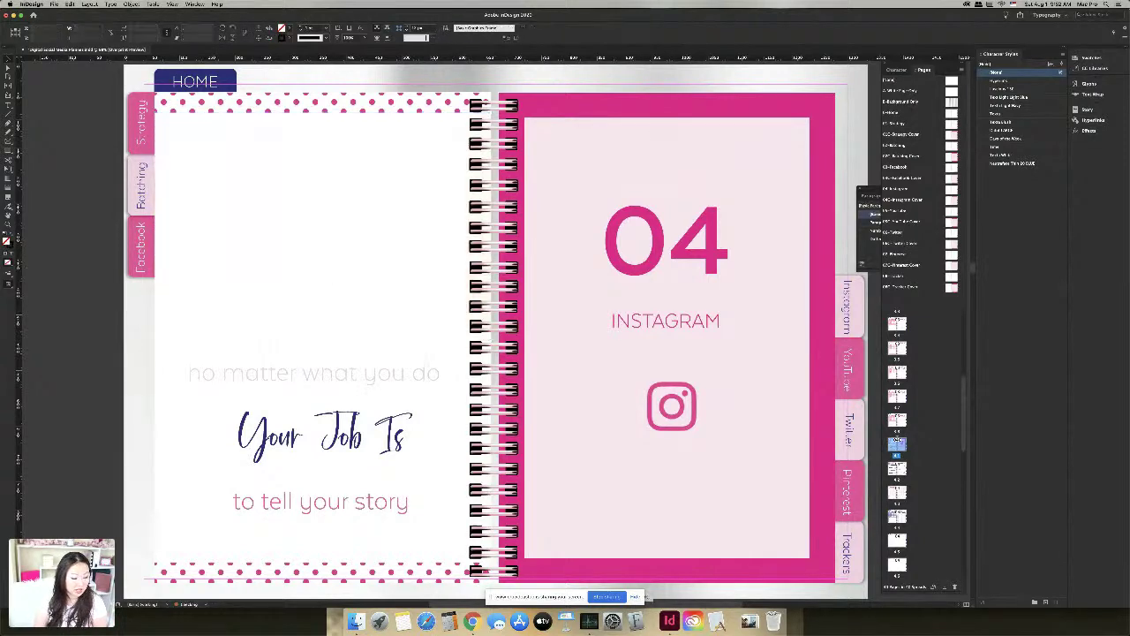
pyautogui.click(750, 622)
pyautogui.moveTo(748, 575); pyautogui.dragTo(504, 331)
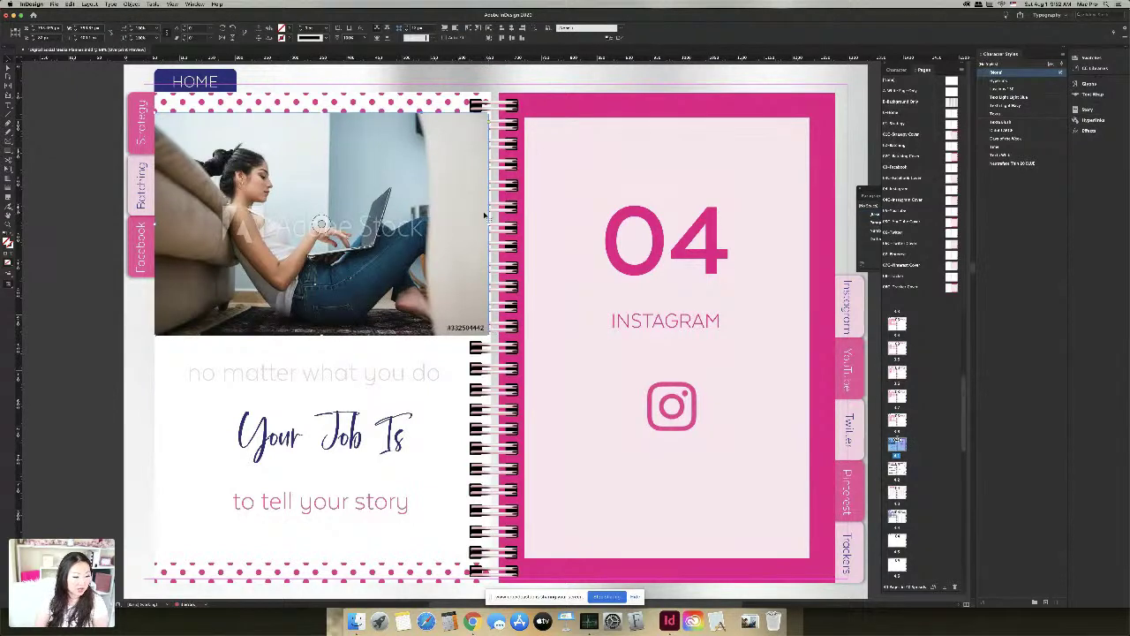
# Step: Adjust the placed photo's inner edge so it reaches the page edge behind the spiral binding, and deselect it
pyautogui.moveTo(491, 224); pyautogui.dragTo(491, 225)
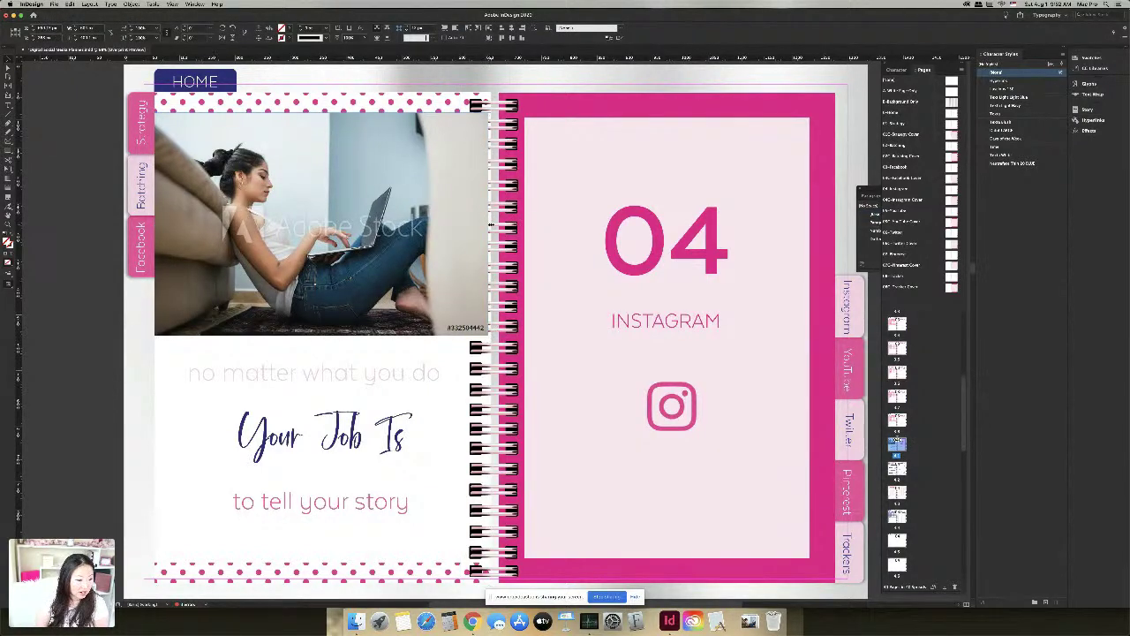
pyautogui.click(322, 222)
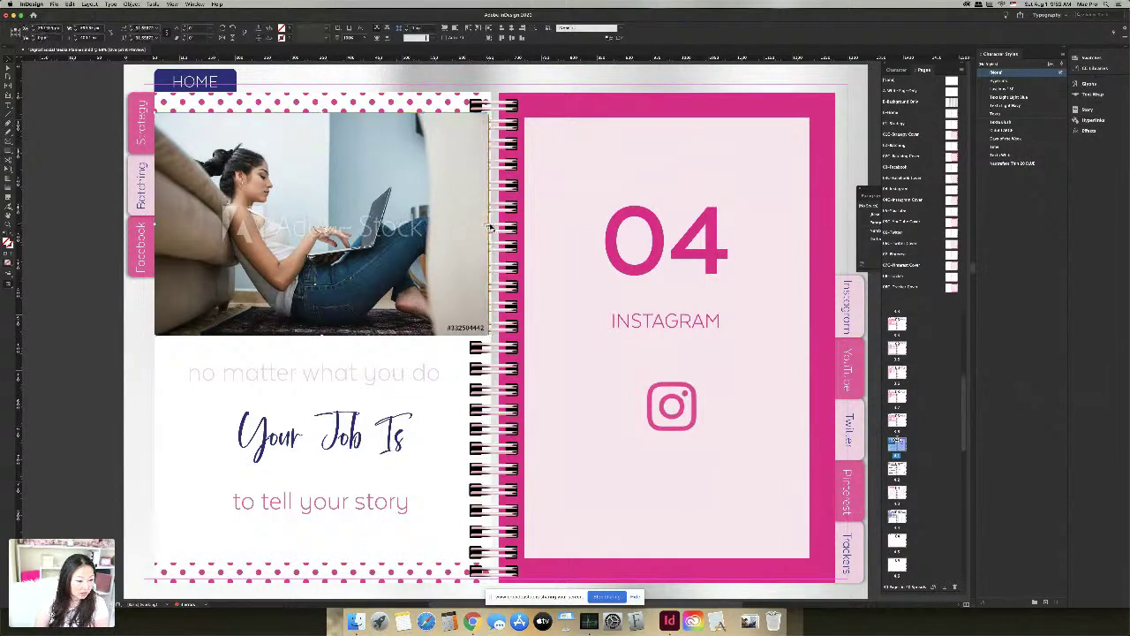
pyautogui.moveTo(487, 224); pyautogui.dragTo(489, 222)
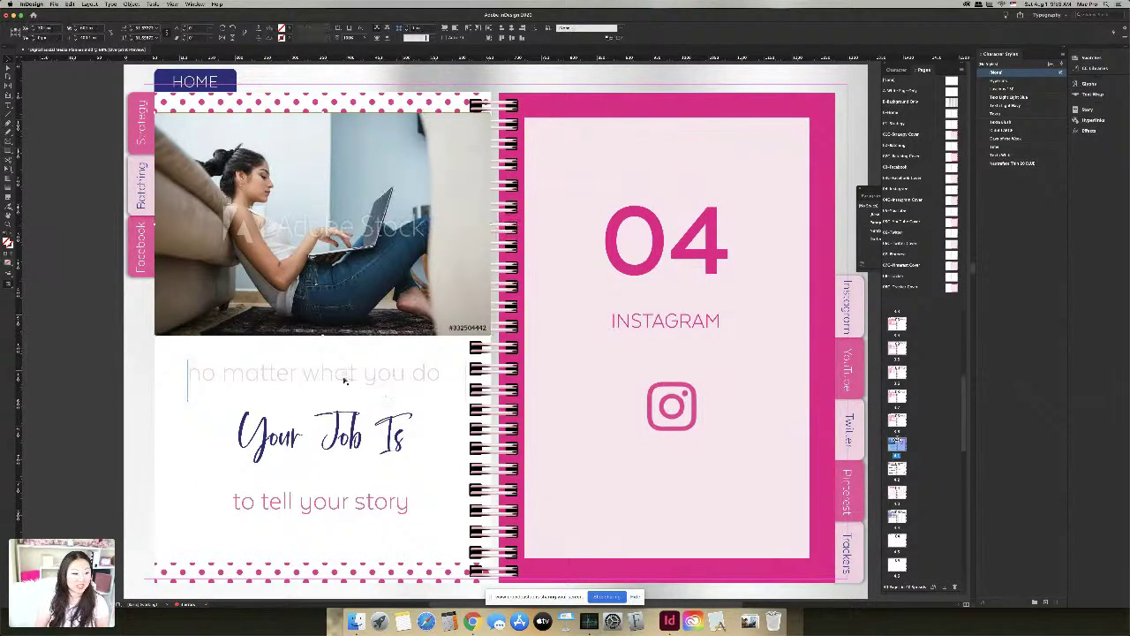
pyautogui.click(128, 334)
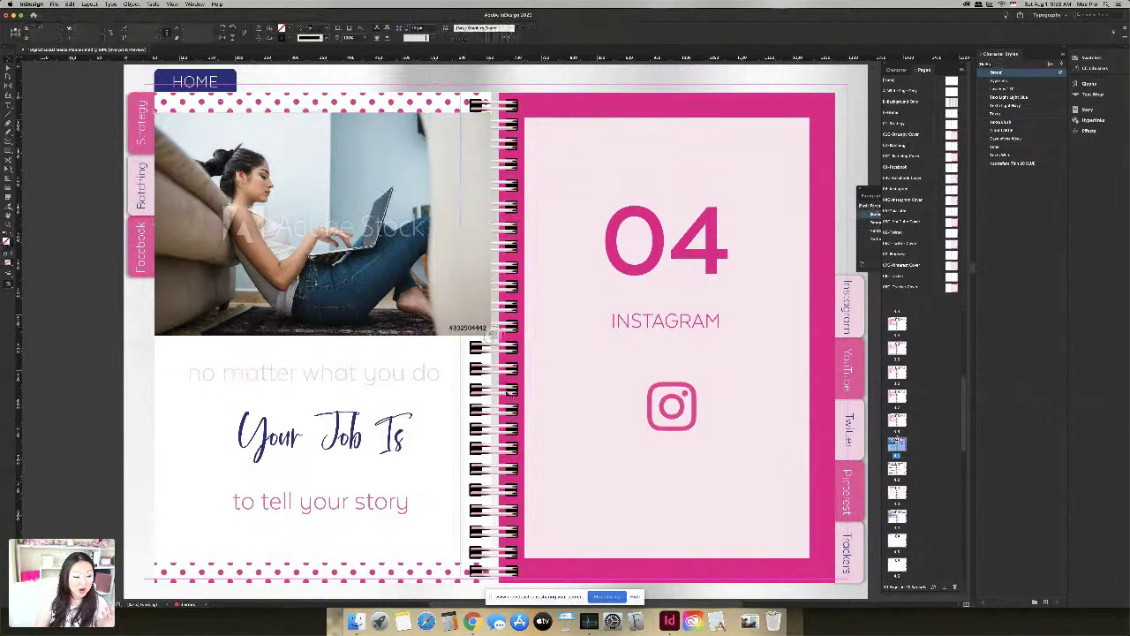
# Step: Bring the spiral binding image in front of the new cover photo
pyautogui.click(510, 397)
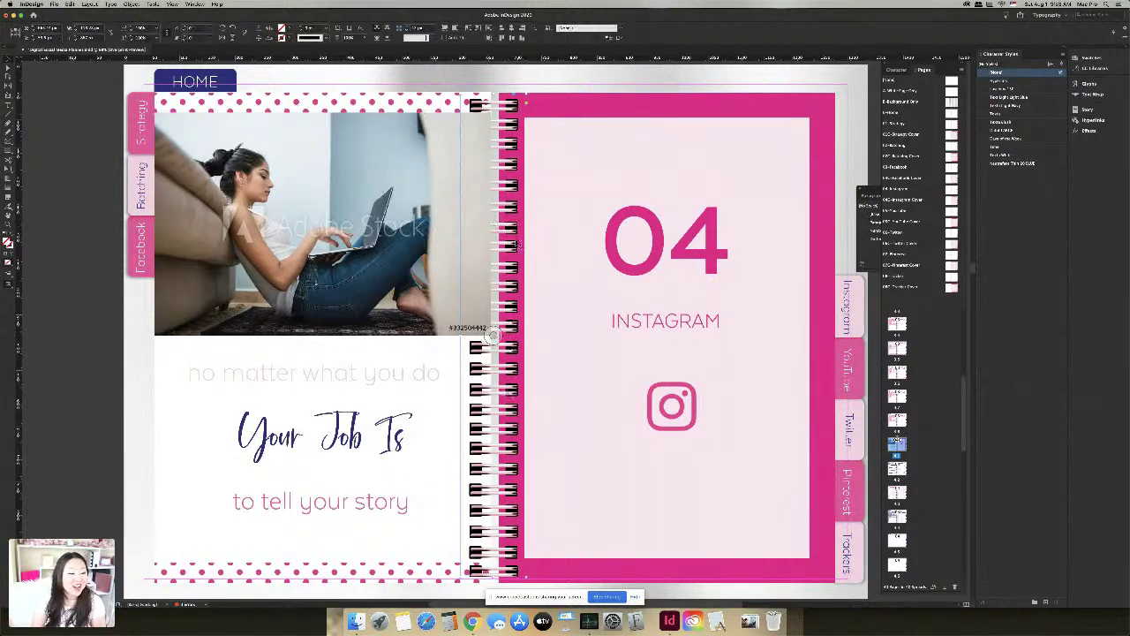
pyautogui.click(552, 80)
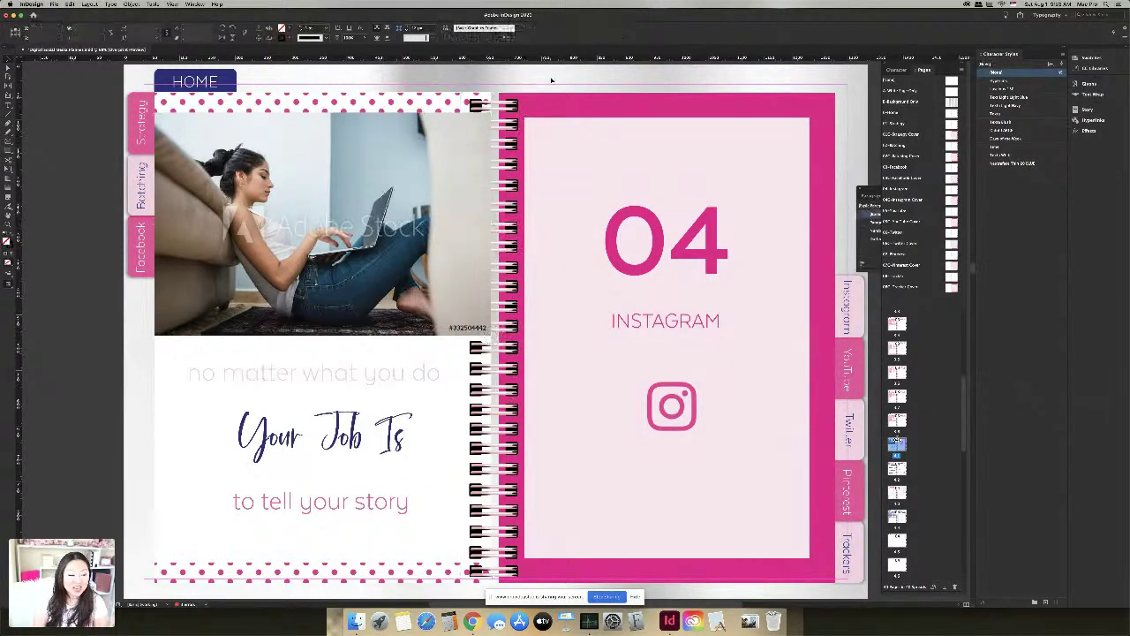
pyautogui.click(493, 334)
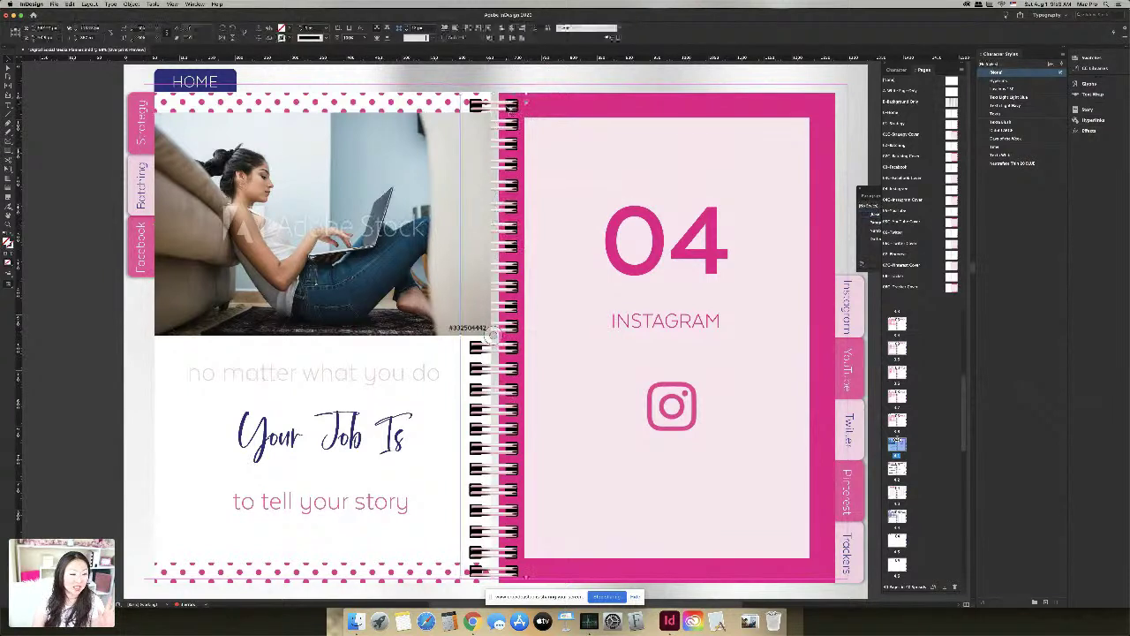
pyautogui.rightClick(511, 108)
pyautogui.moveTo(534, 180)
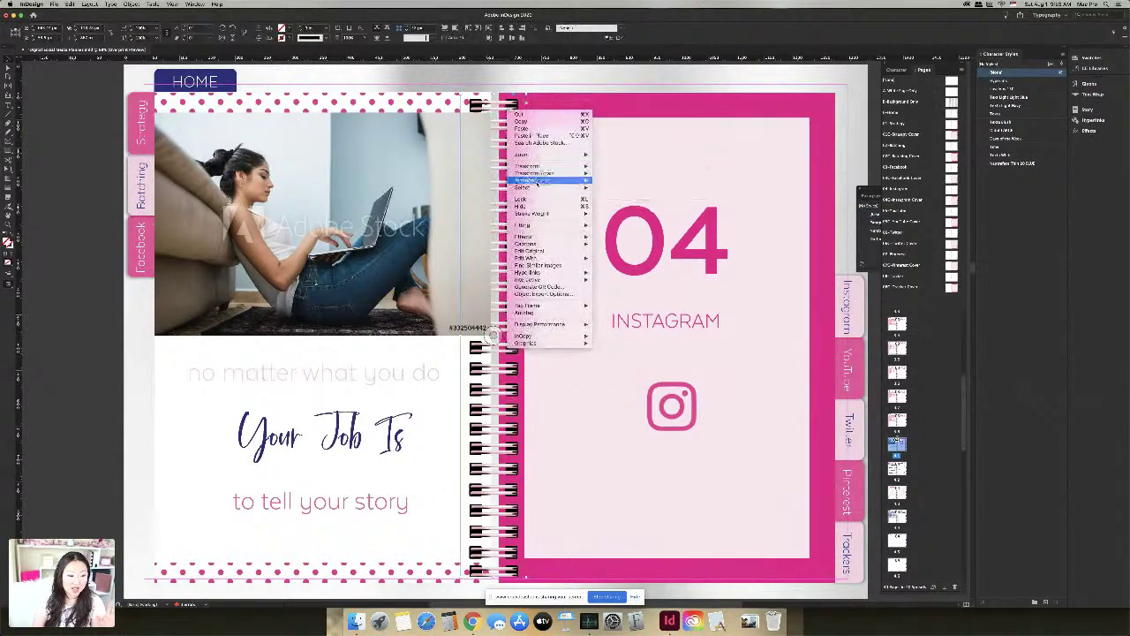
pyautogui.click(641, 182)
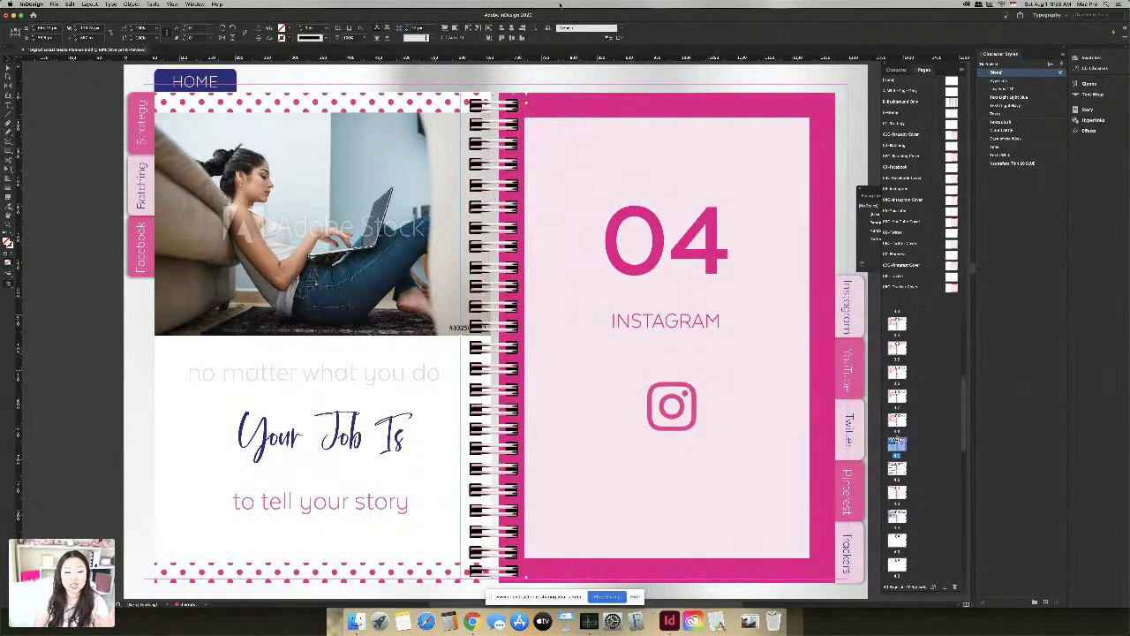
pyautogui.click(609, 144)
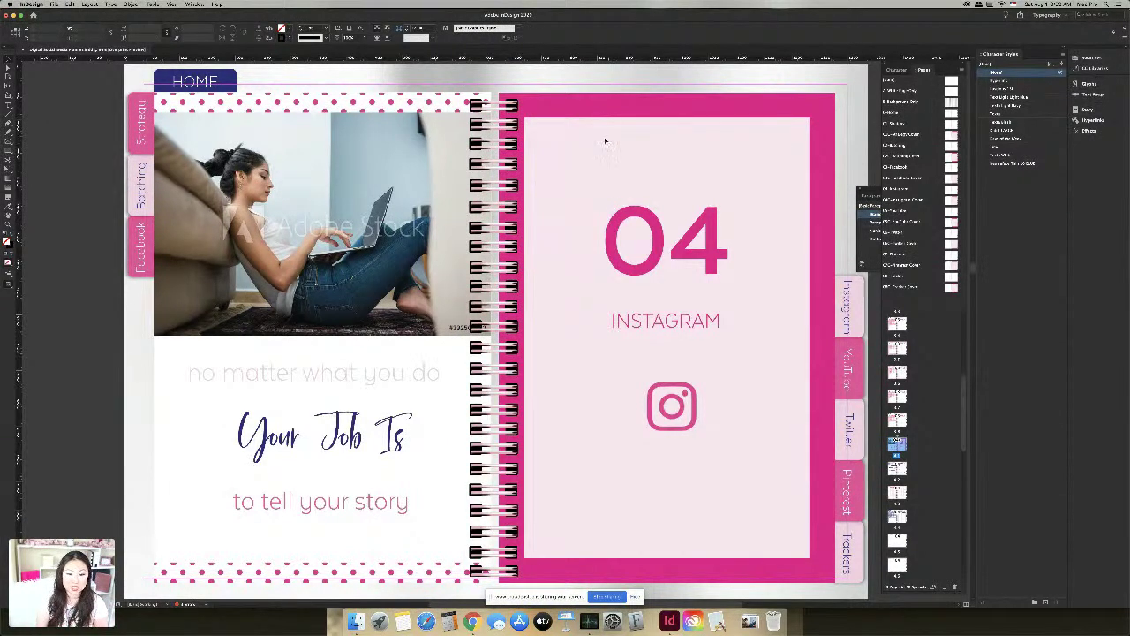
# Step: Examine the stacking order of the cover spread's objects in the expanded layer list, and close the list
pyautogui.click(194, 4)
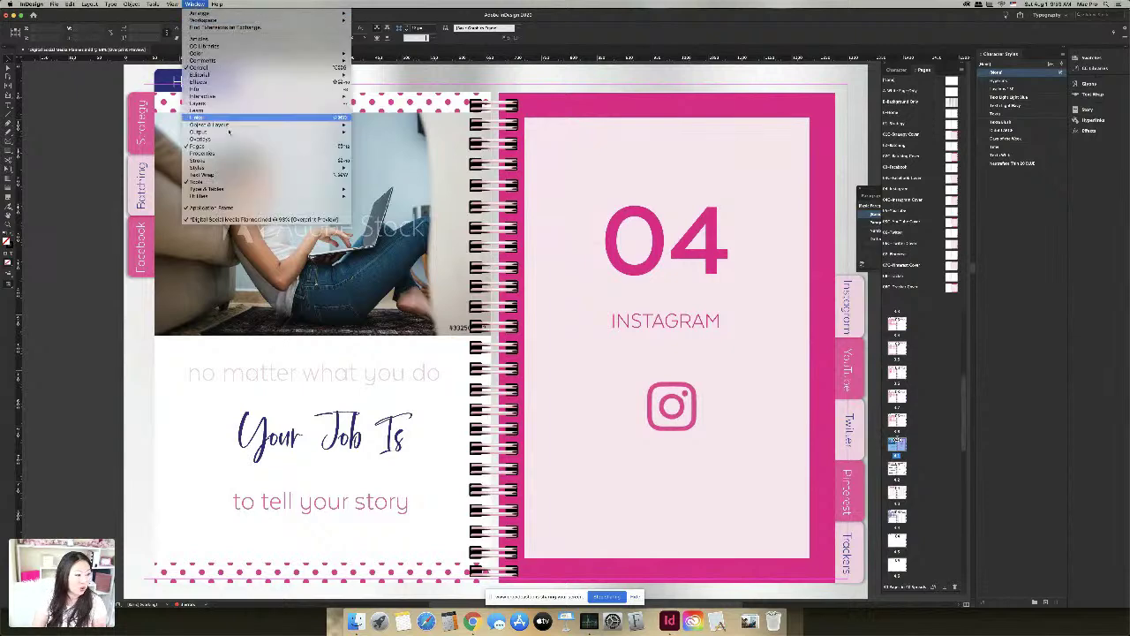
pyautogui.click(227, 111)
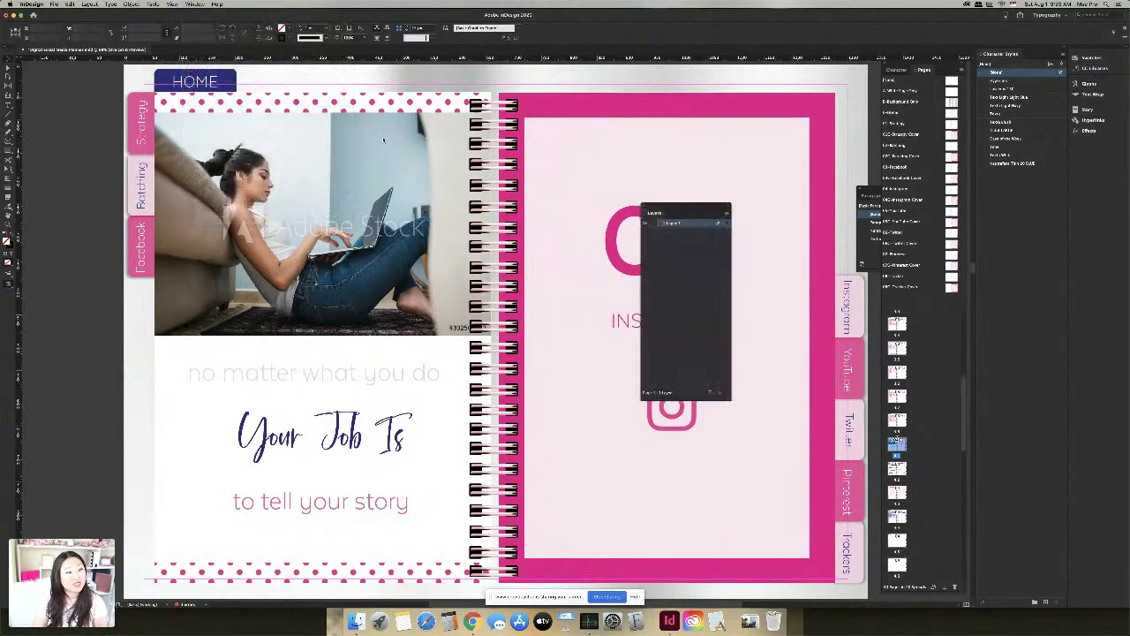
pyautogui.click(668, 225)
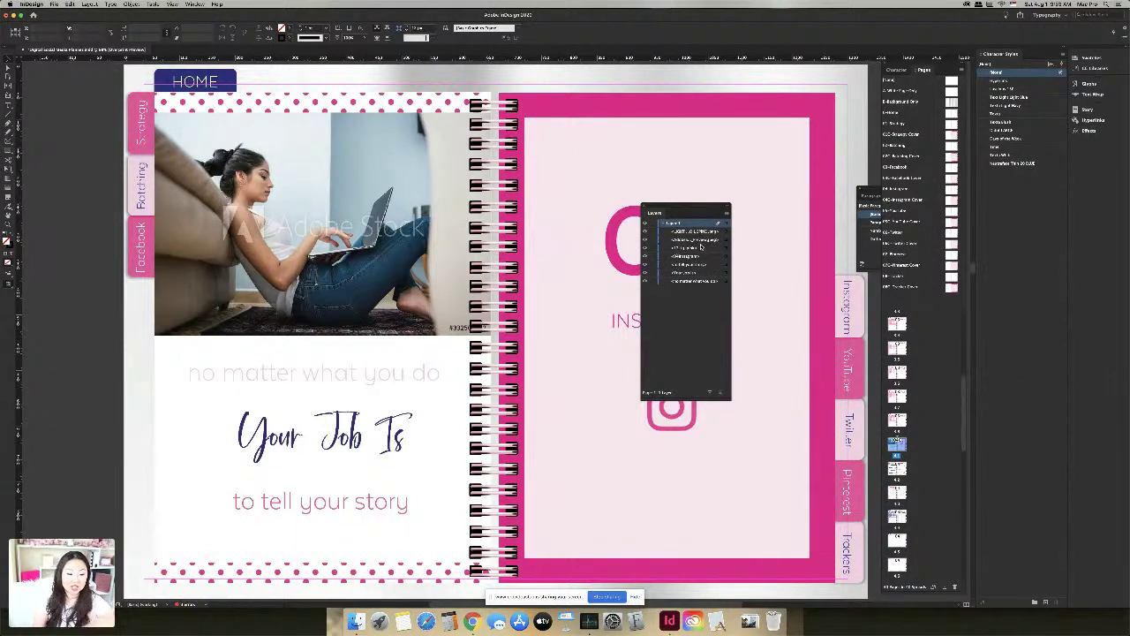
pyautogui.click(698, 231)
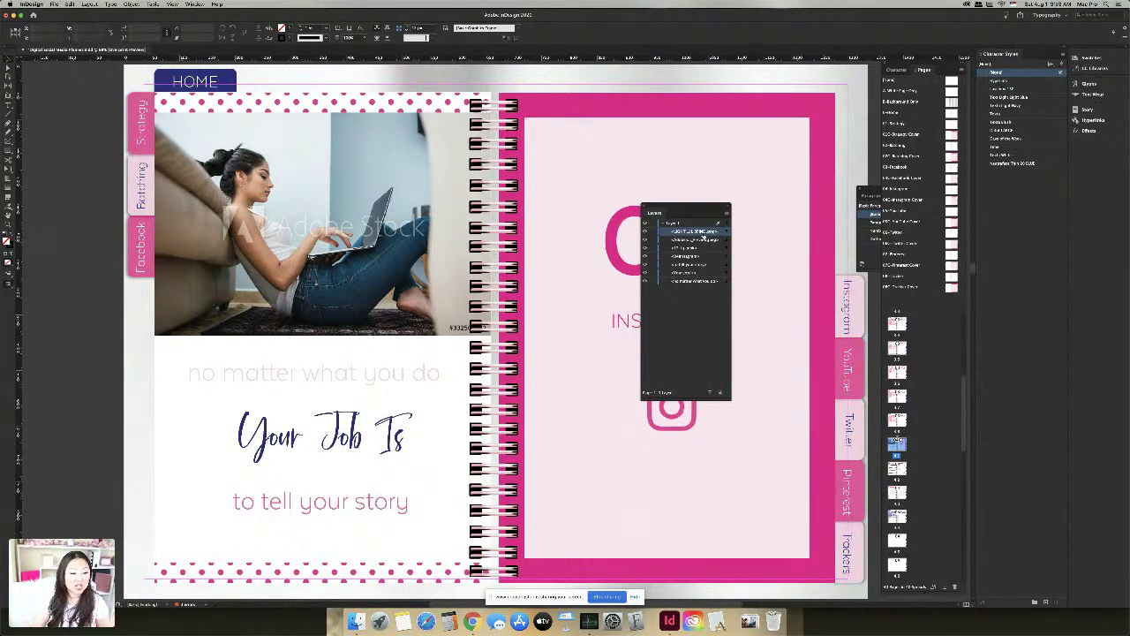
pyautogui.click(645, 209)
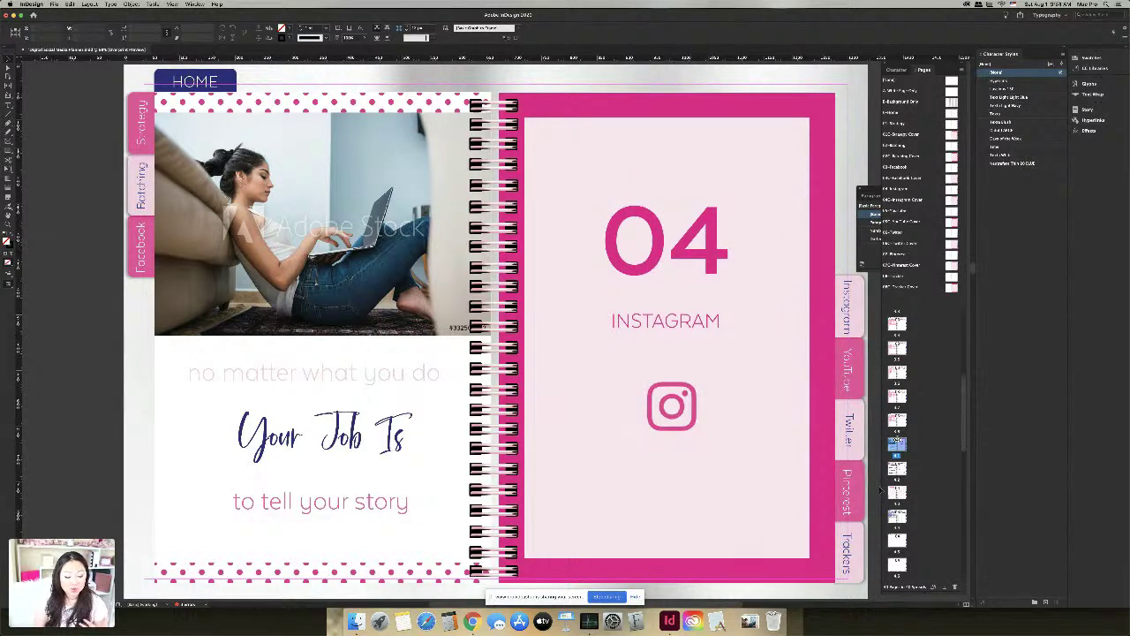
# Step: Copy the spiral binding image from the Instagram cover spread and paste it onto the blank spread in the Instagram section
pyautogui.click(488, 107)
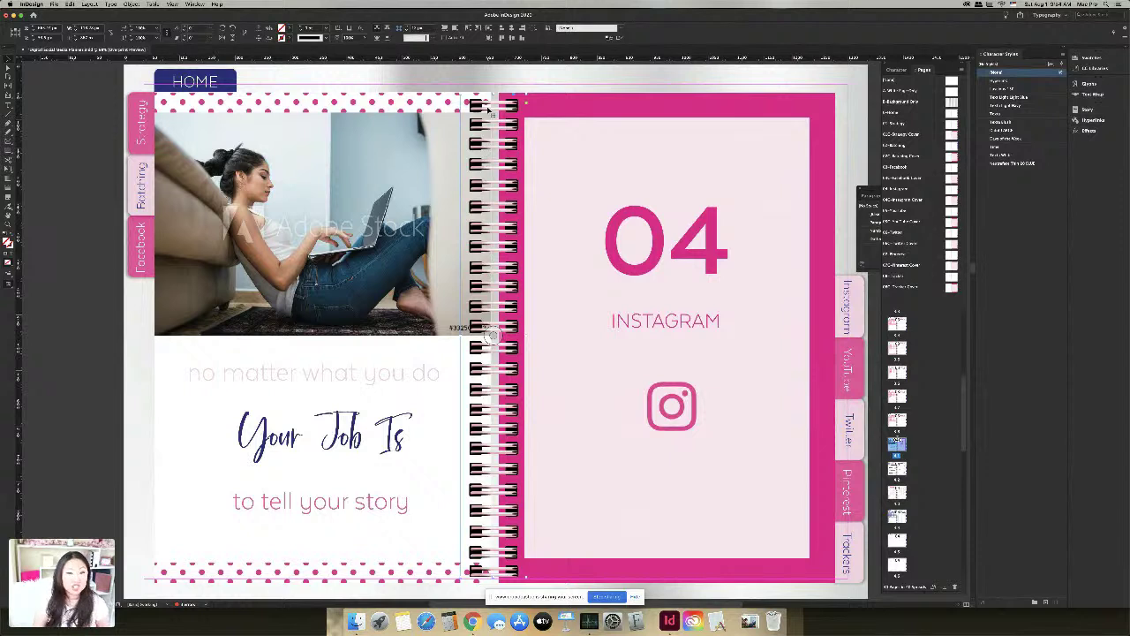
pyautogui.scroll(-2, 915, 471)
pyautogui.scroll(-3, 915, 472)
pyautogui.click(899, 427)
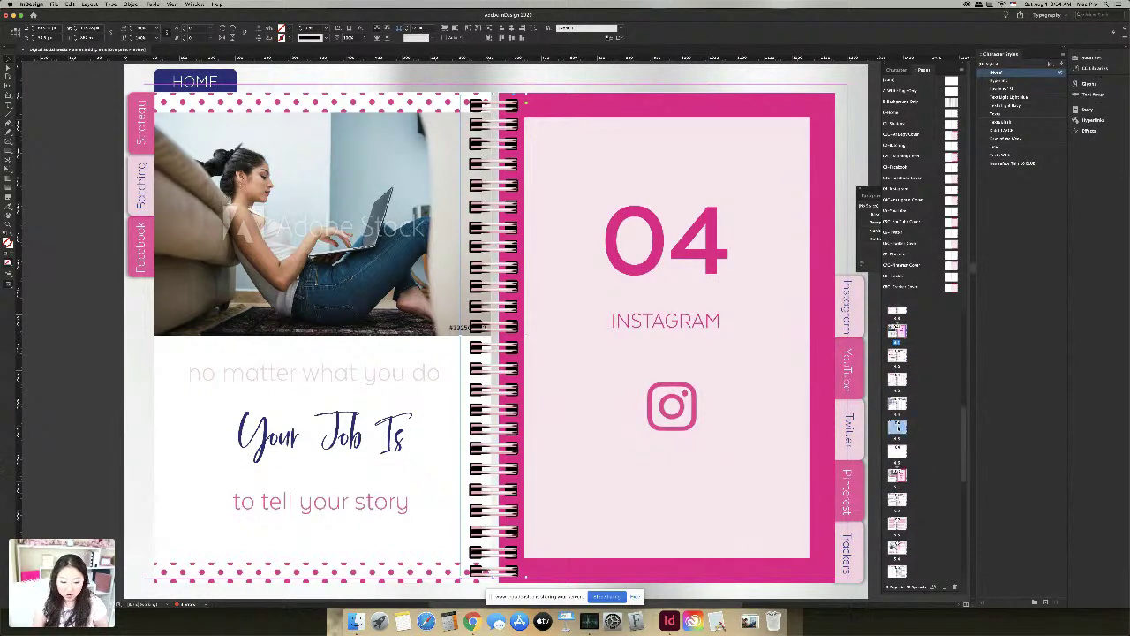
pyautogui.doubleClick(899, 427)
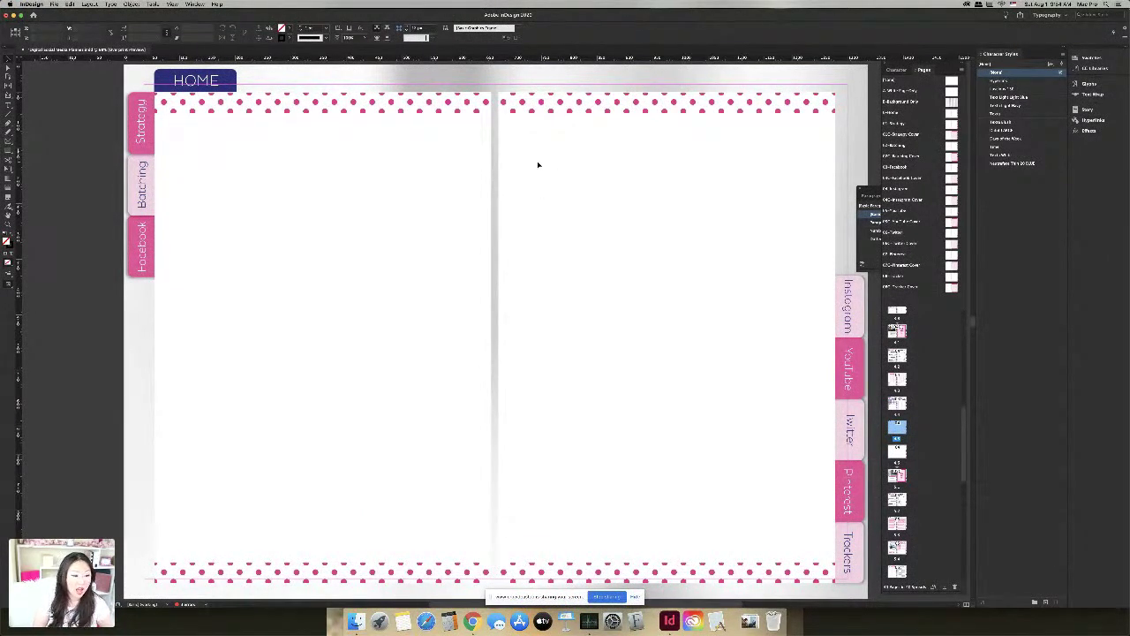
pyautogui.press('super+v')
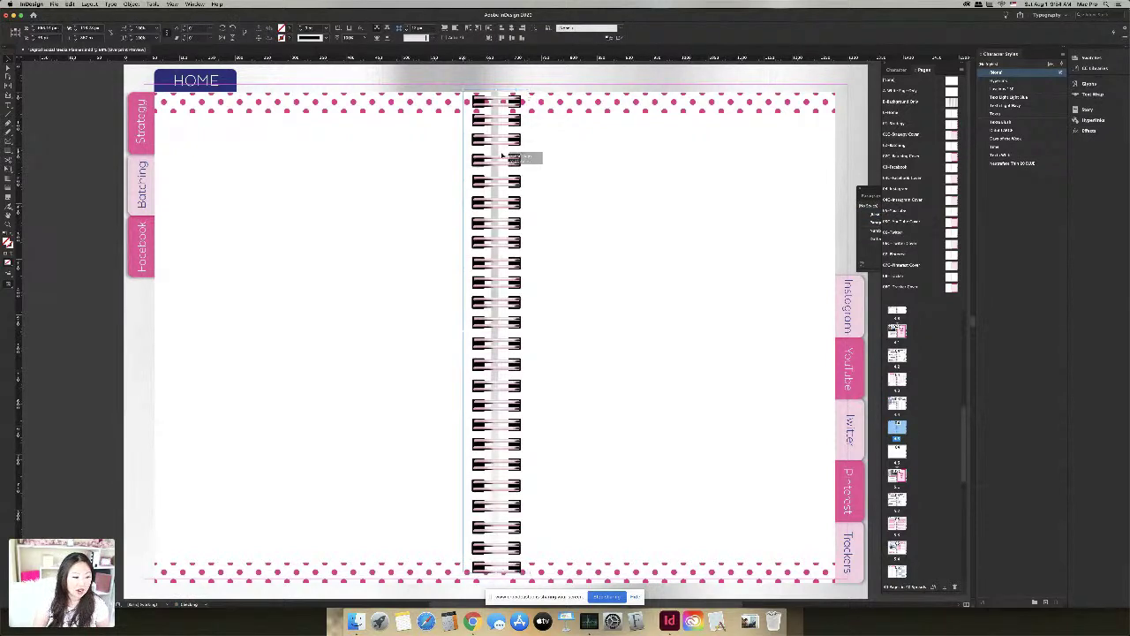
# Step: Nudge the pasted spiral binding until it is centred over the gutter between the two blank pages, and deselect it
pyautogui.hotkey('shift', 'Down')
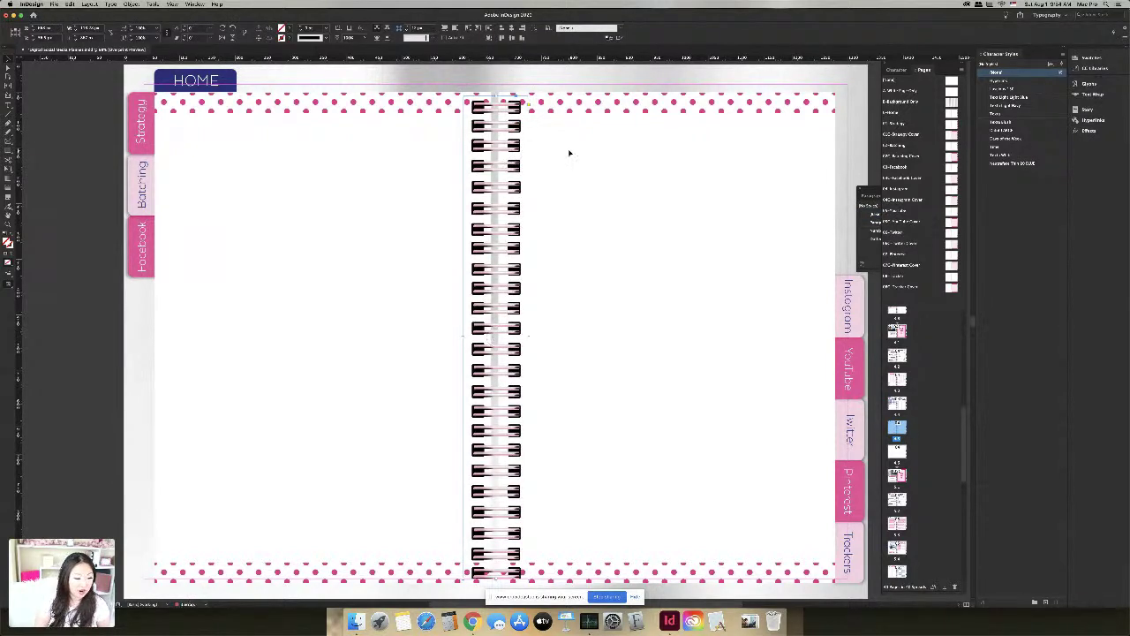
pyautogui.press('Left')
pyautogui.press('Left')
pyautogui.press('Left')
pyautogui.press('Left')
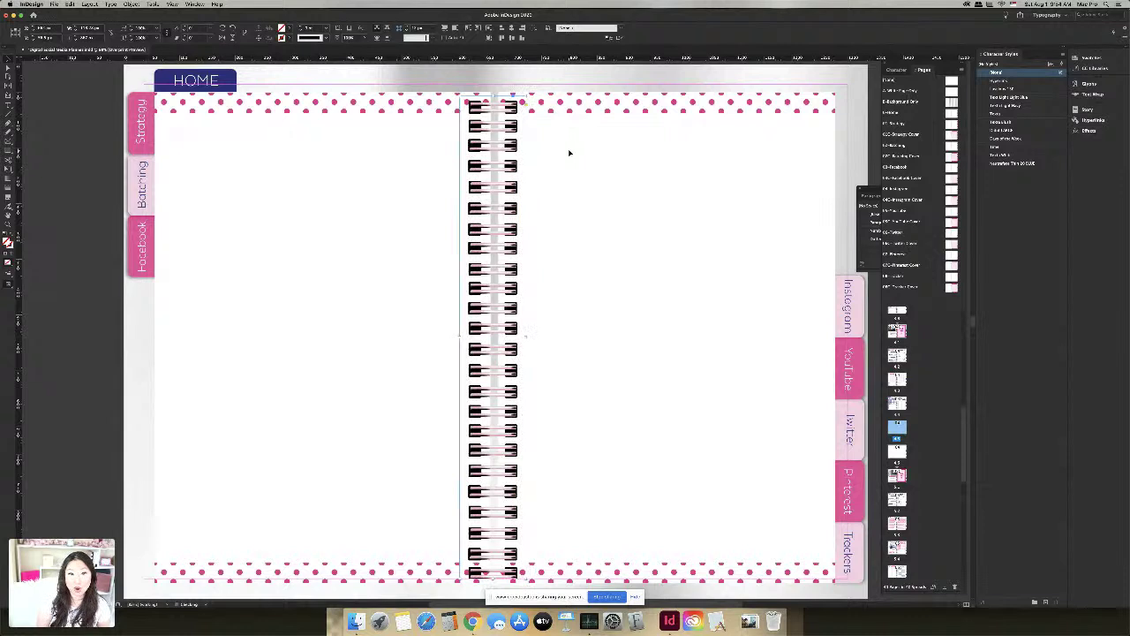
pyautogui.press('Up')
pyautogui.press('Up')
pyautogui.press('Up')
pyautogui.press('Up')
pyautogui.press('Up')
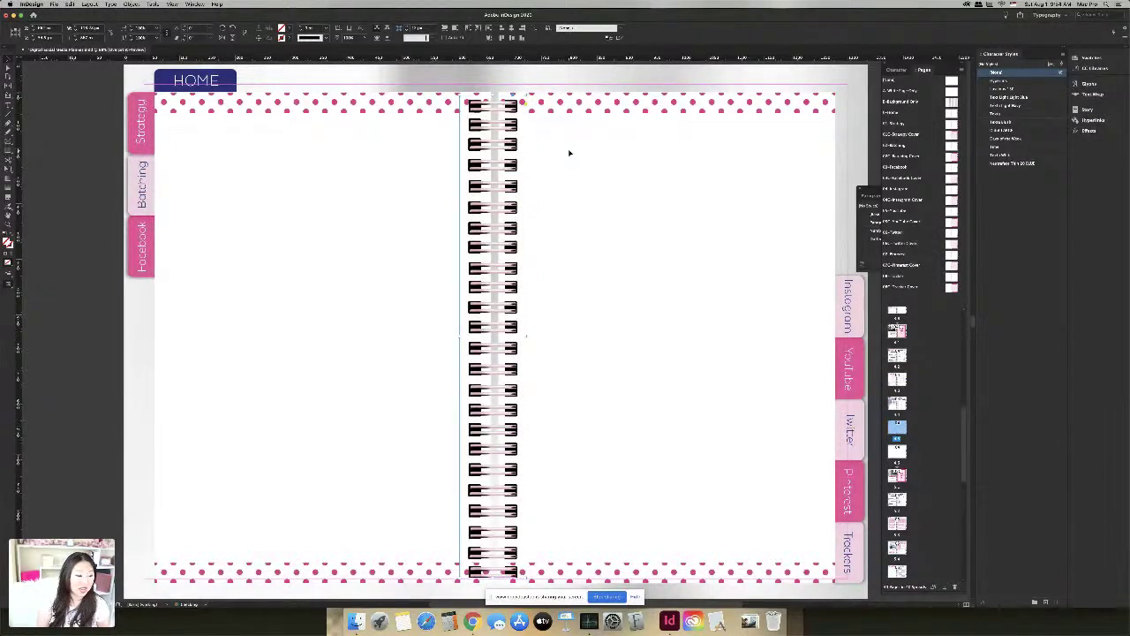
pyautogui.press('Up')
pyautogui.press('Up')
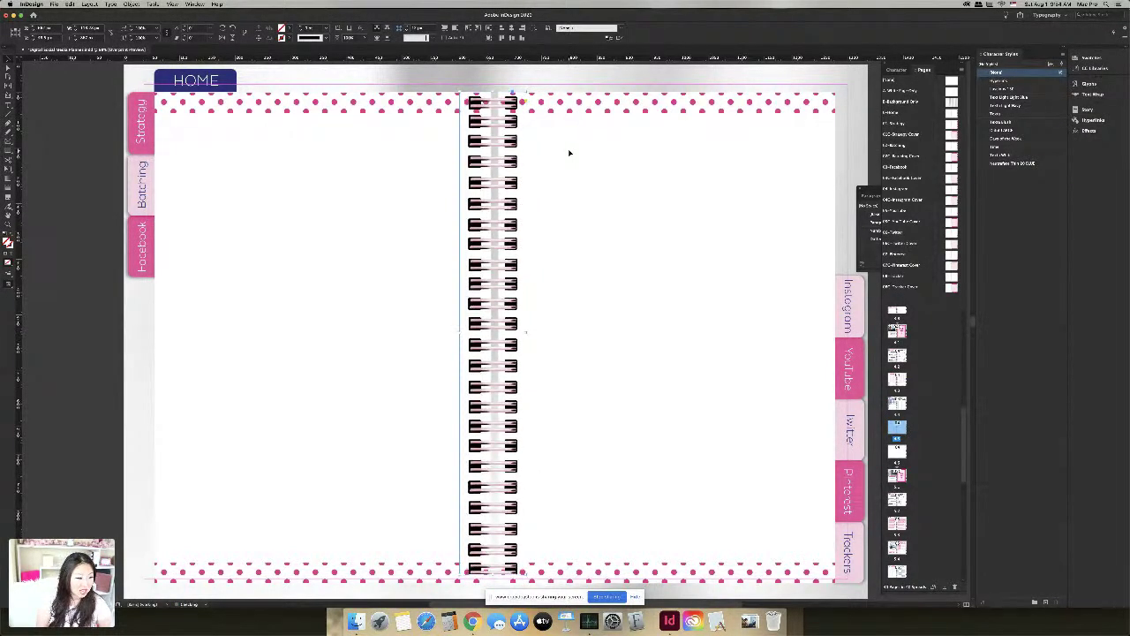
pyautogui.press('Down')
pyautogui.press('Down')
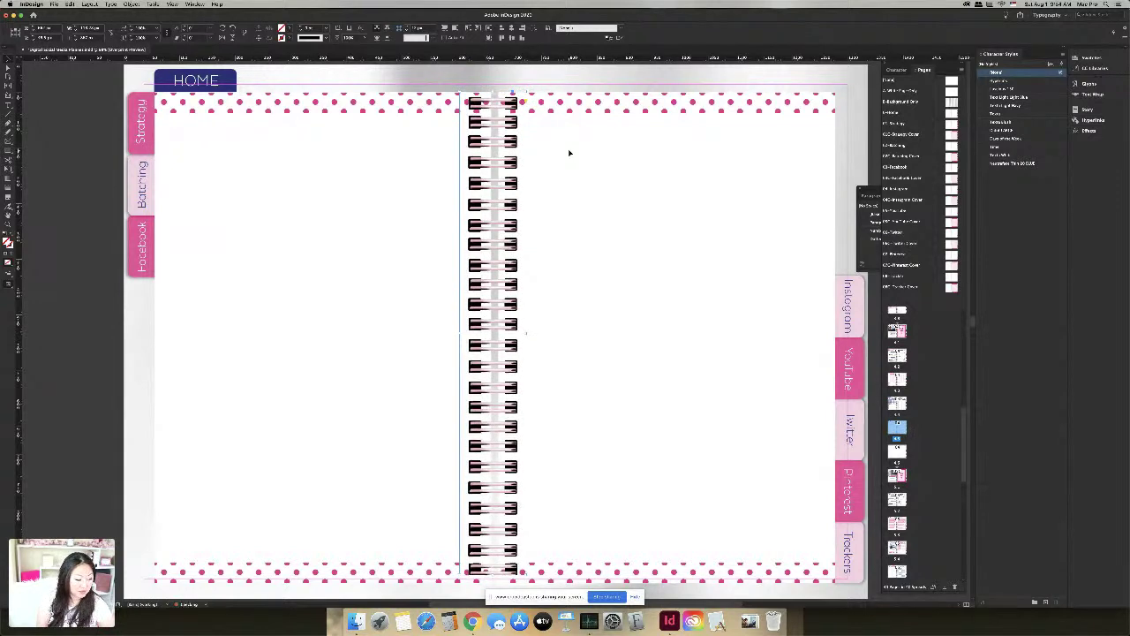
pyautogui.press('Down')
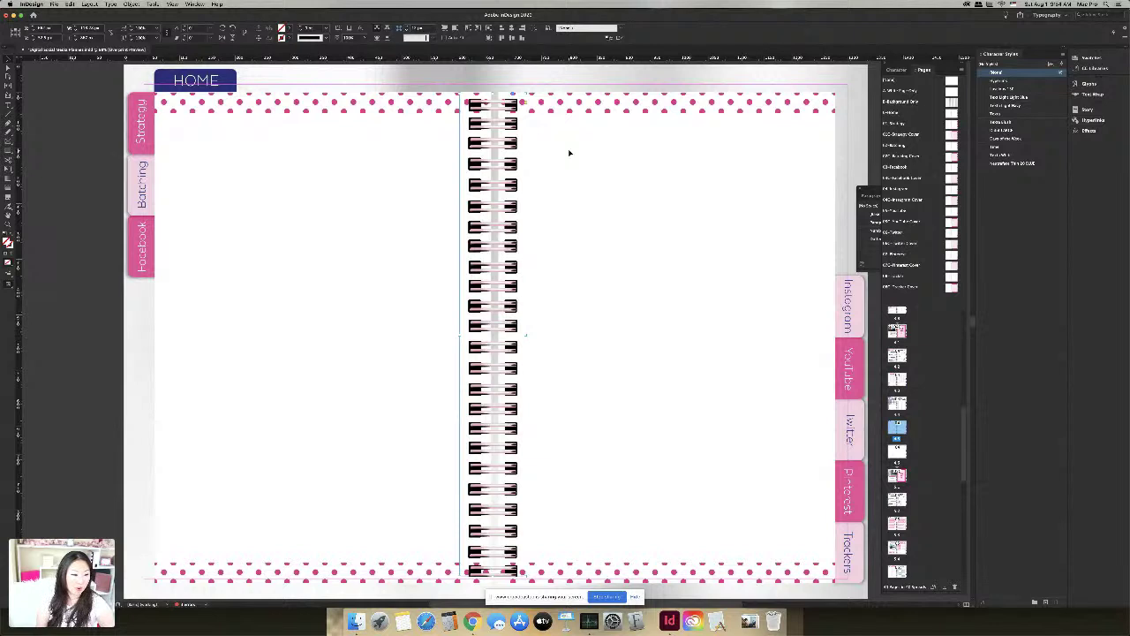
pyautogui.press('Right')
pyautogui.press('Right')
pyautogui.press('Right')
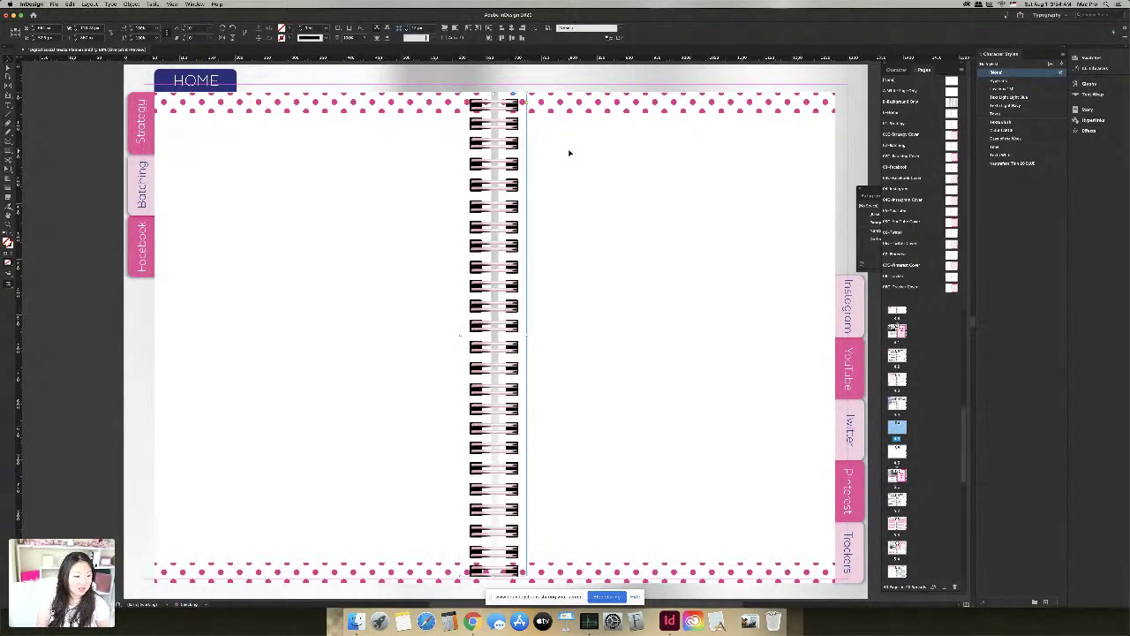
pyautogui.click(564, 166)
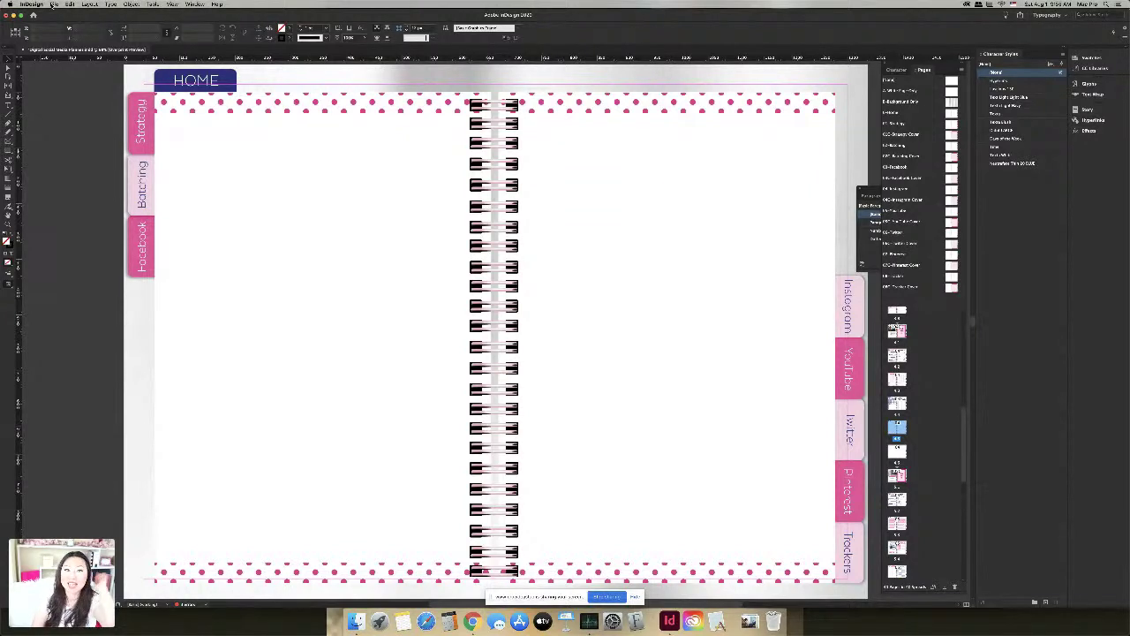
# Step: Examine the export format choices, keeping Adobe PDF (Interactive), and close the export settings without saving
pyautogui.click(53, 4)
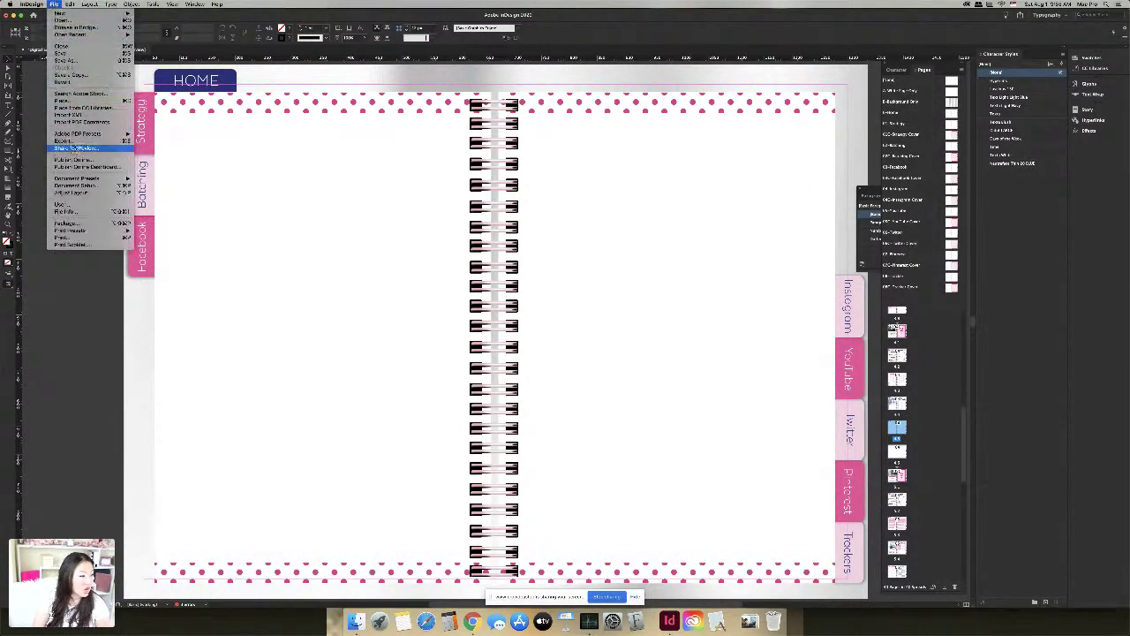
pyautogui.click(75, 147)
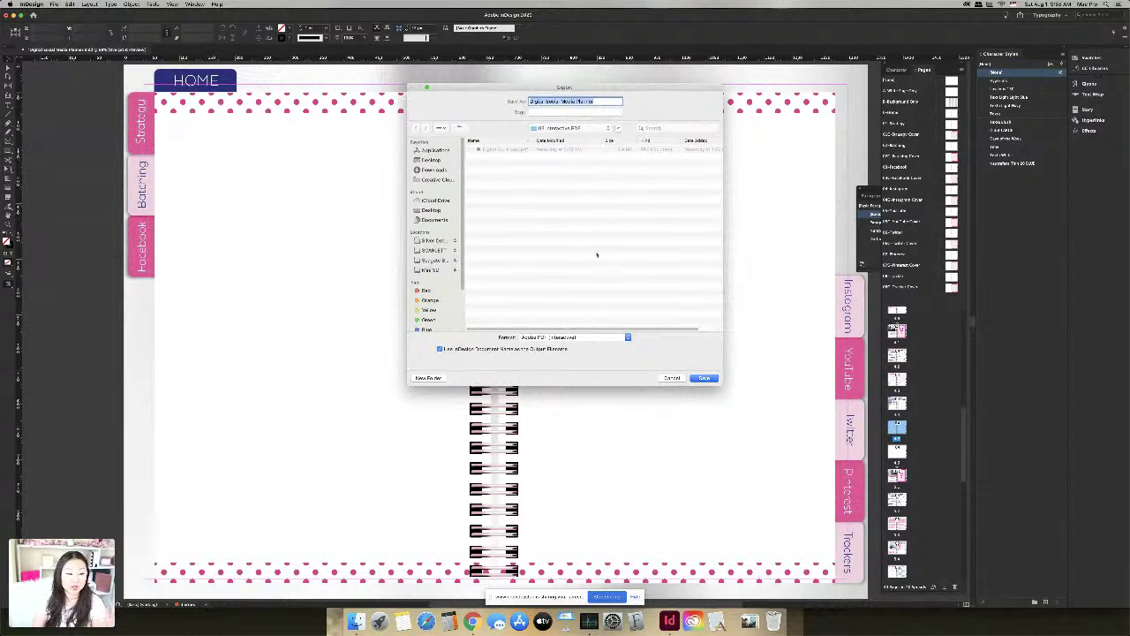
pyautogui.click(592, 337)
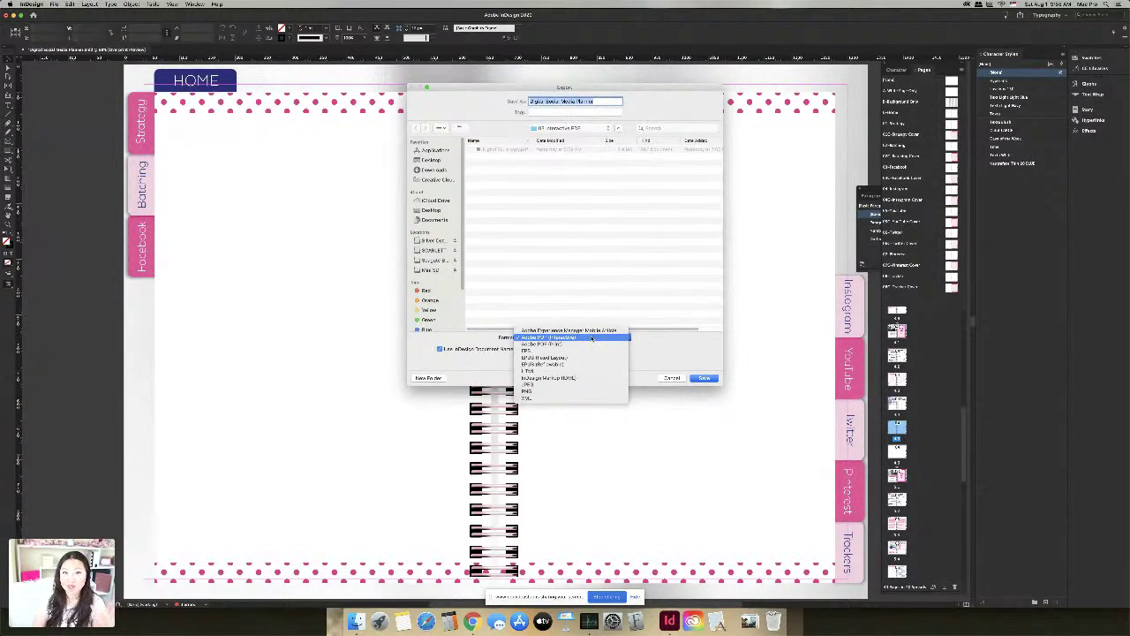
pyautogui.click(628, 336)
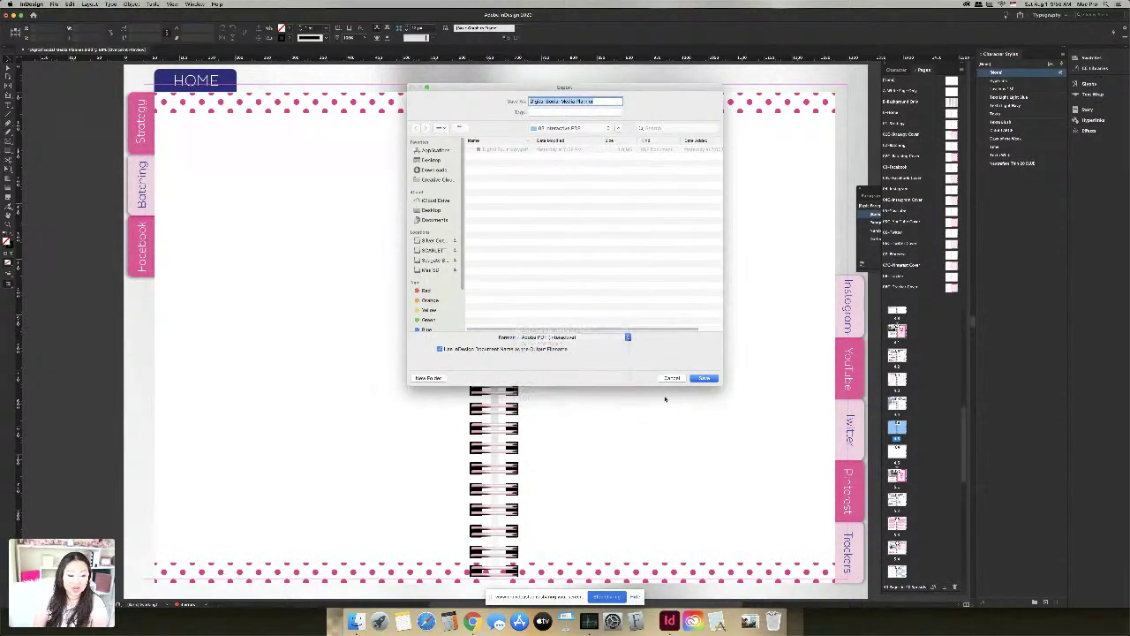
pyautogui.click(671, 378)
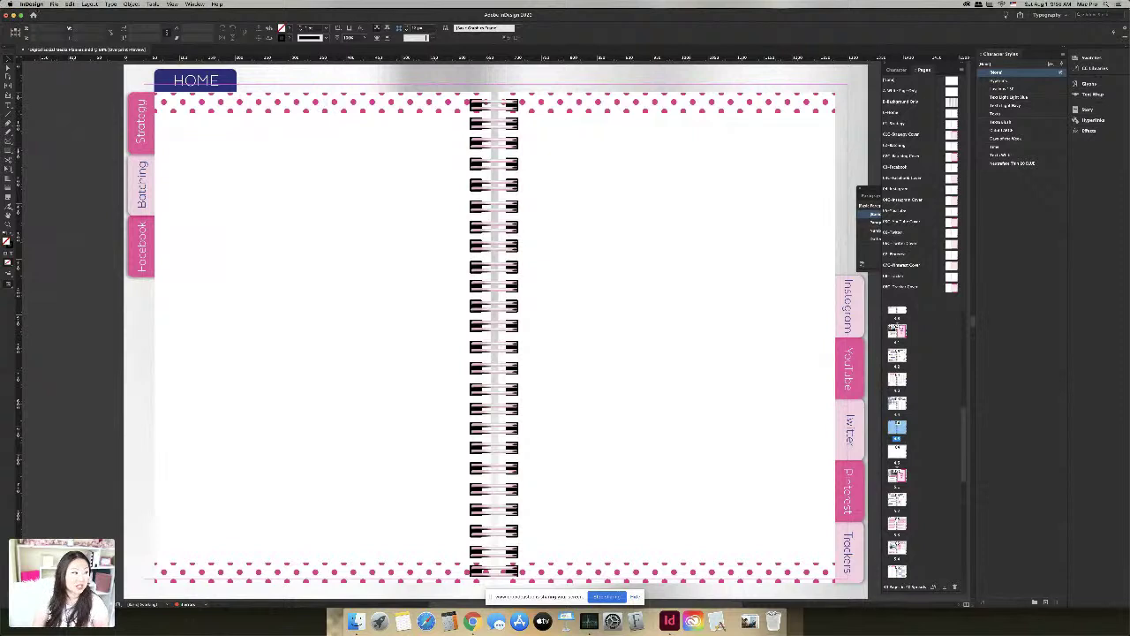
# Step: Examine the document's package summary and close it without packaging the files
pyautogui.click(54, 4)
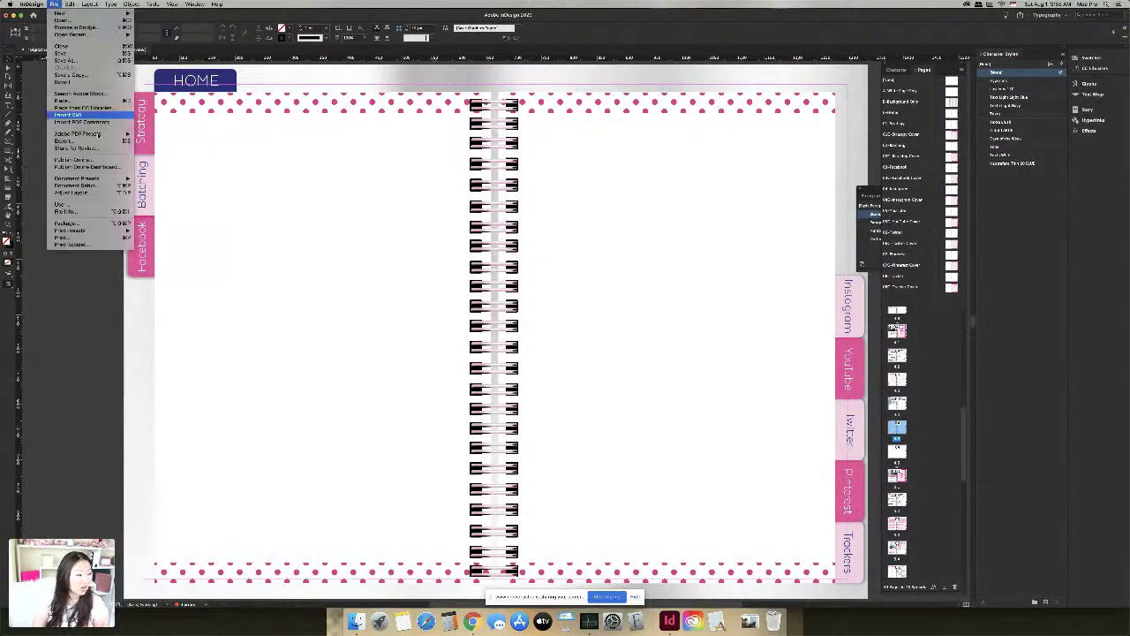
pyautogui.click(101, 223)
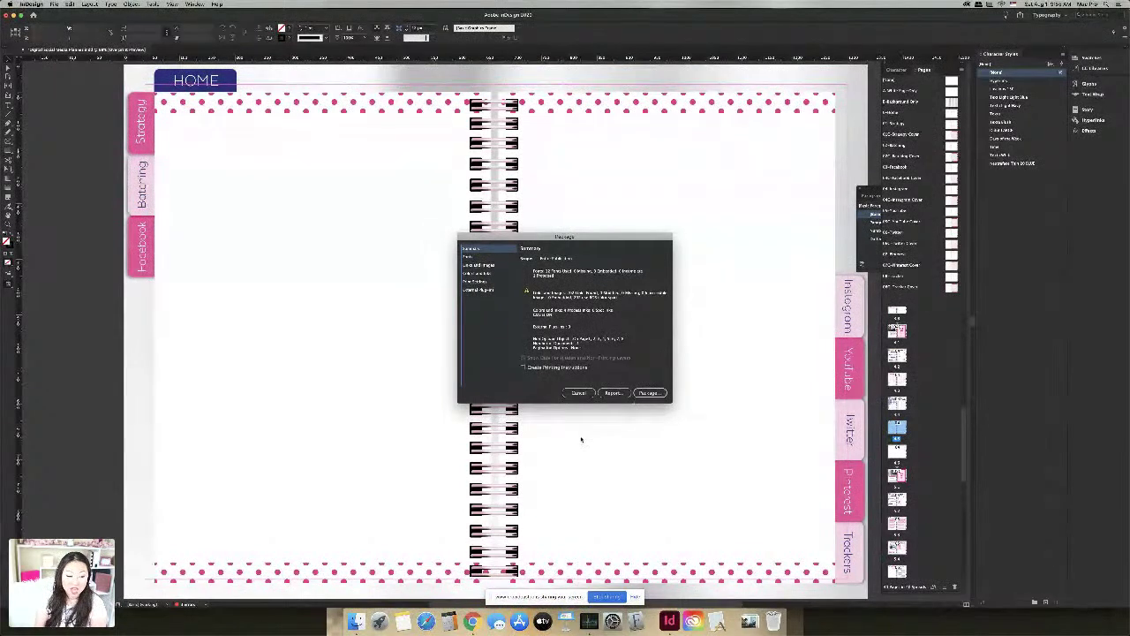
pyautogui.click(578, 392)
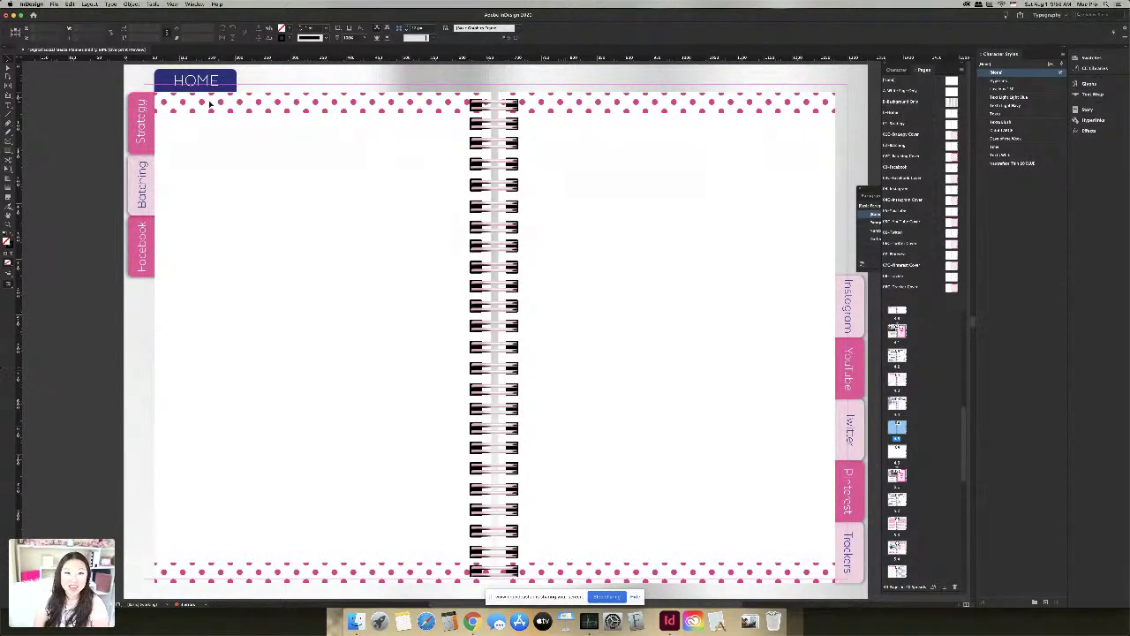
# Step: Review the planner's file name, destination folder and Adobe PDF (Interactive) format for export, and cancel without saving
pyautogui.click(54, 5)
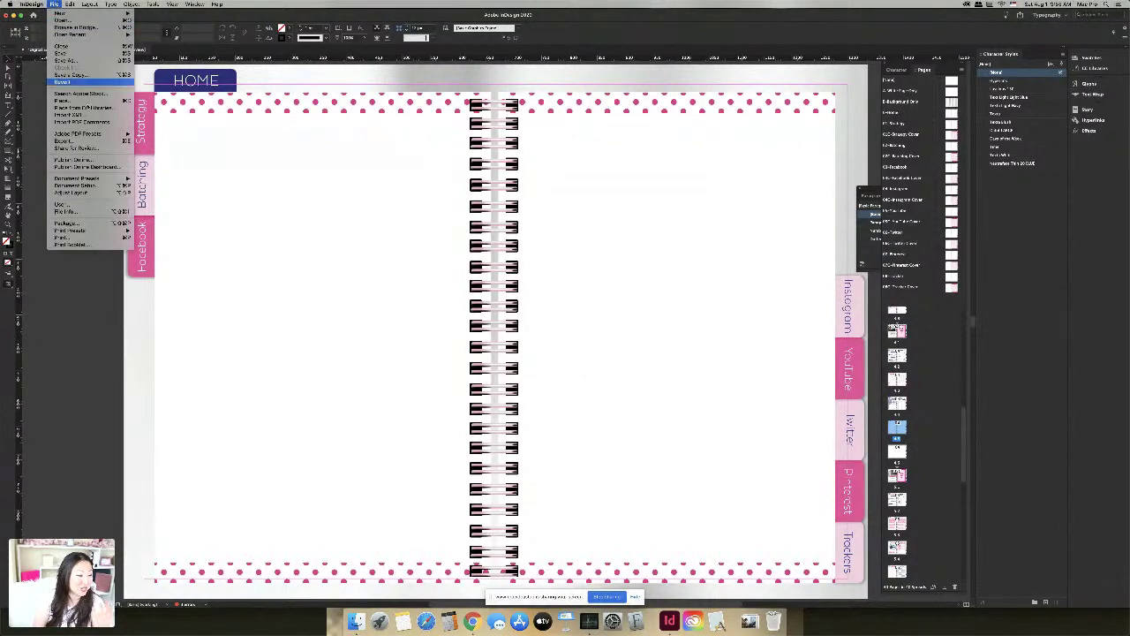
pyautogui.click(103, 144)
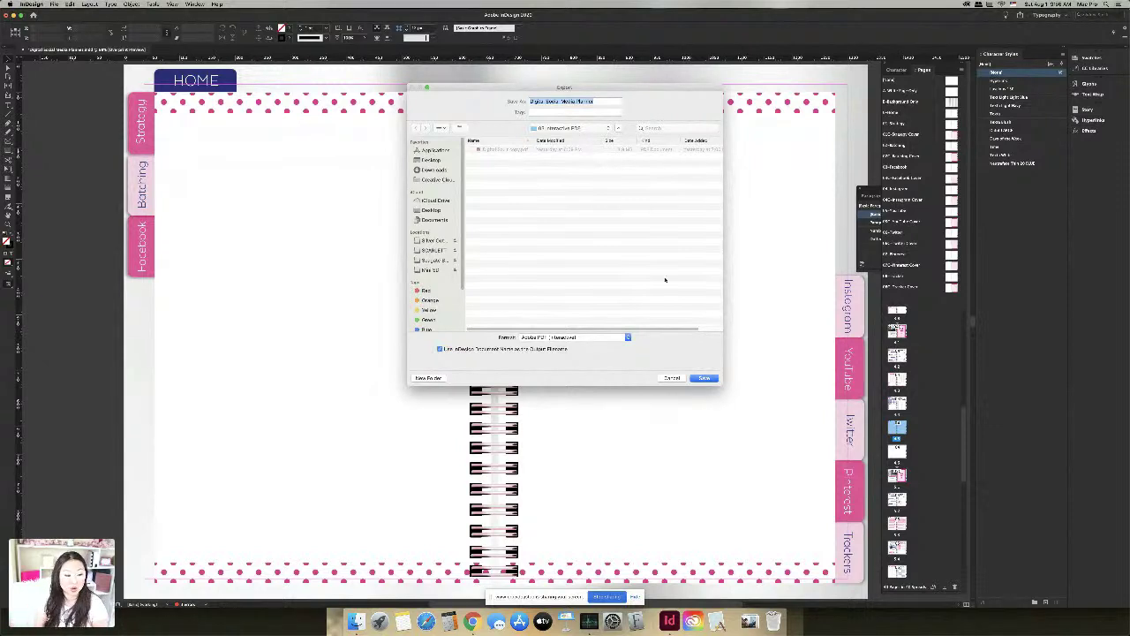
pyautogui.click(680, 378)
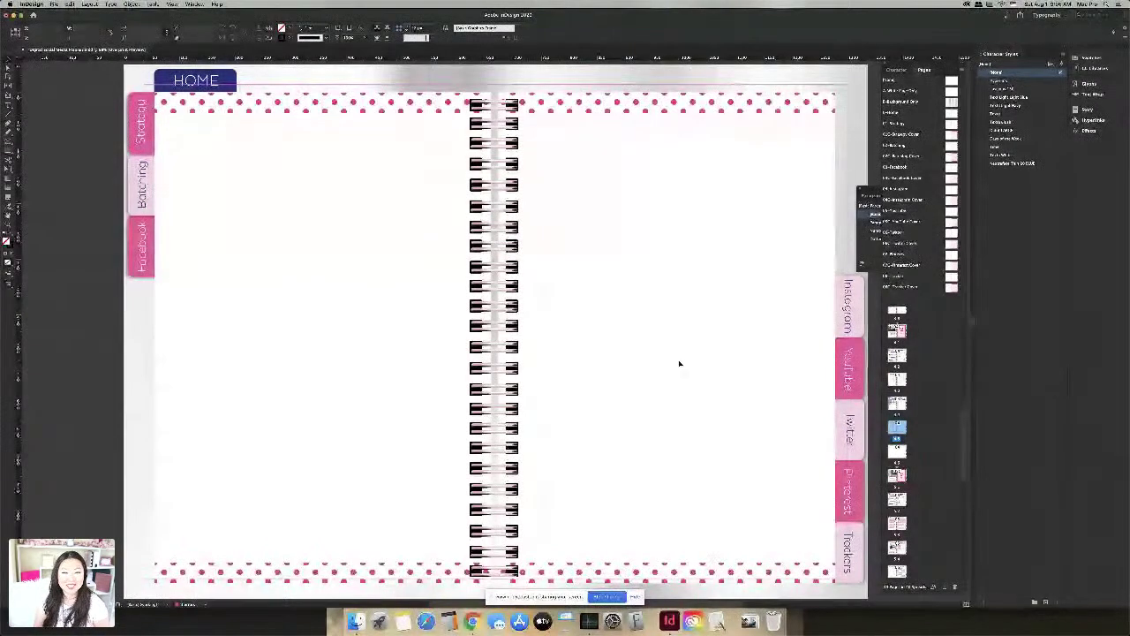
# Step: Switch to the Chrome window with the InDesign tutorial webinar and move it fully into view on the screen
pyautogui.click(472, 621)
pyautogui.click(830, 18)
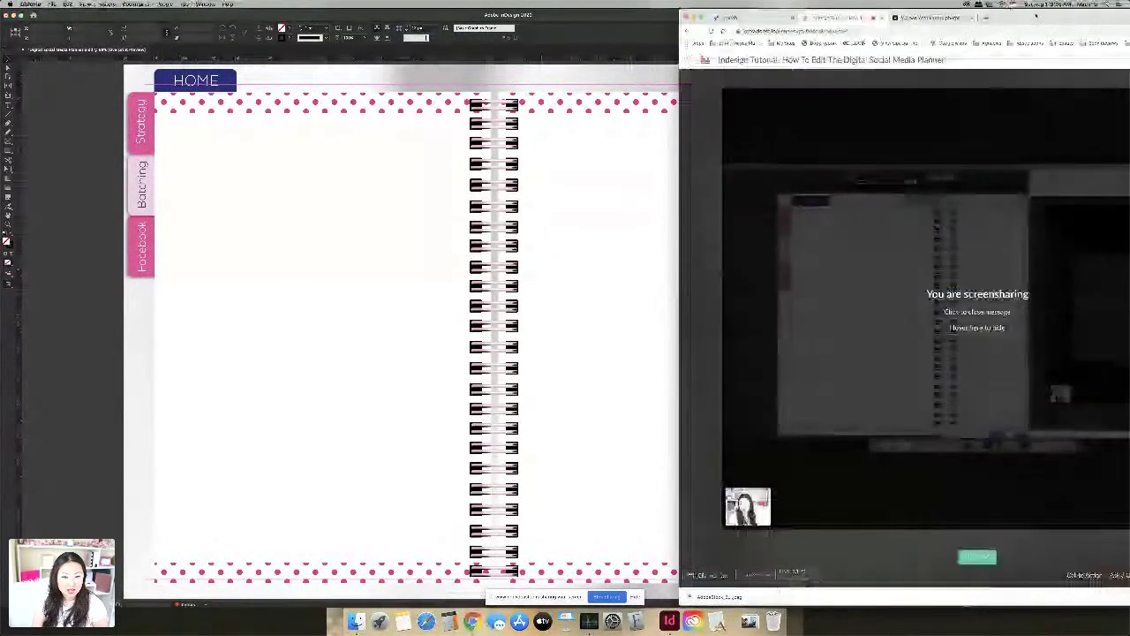
pyautogui.moveTo(1034, 20); pyautogui.dragTo(643, 4)
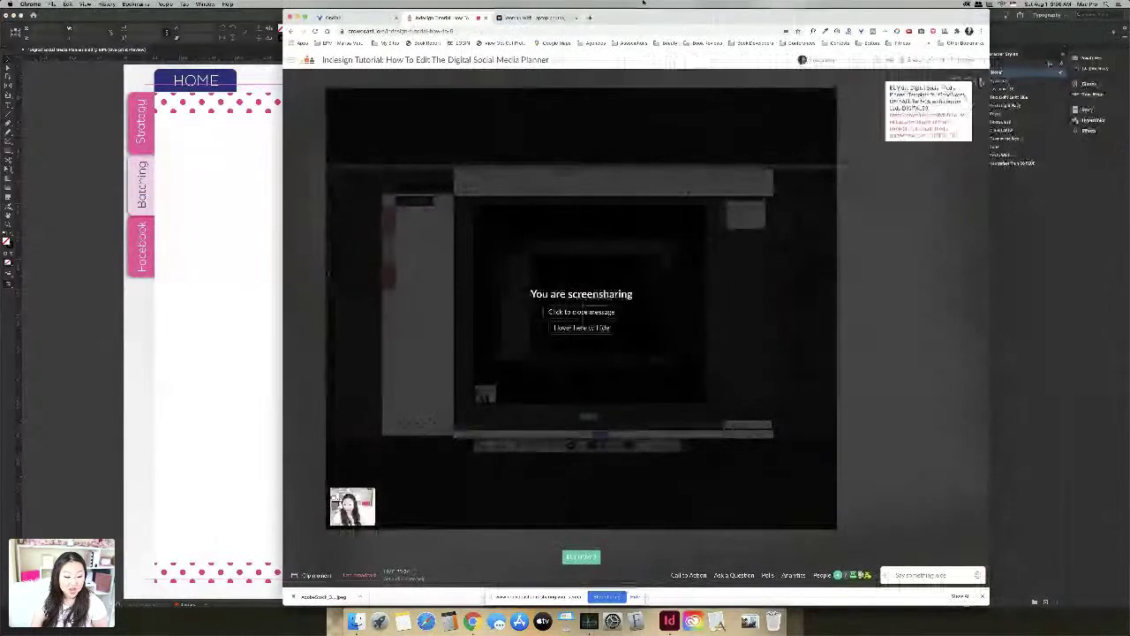